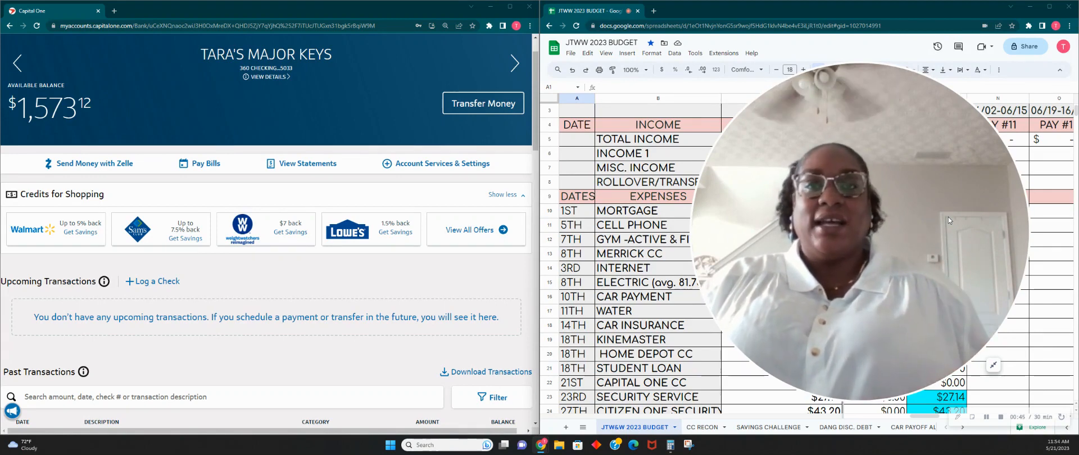
left_click(989, 371)
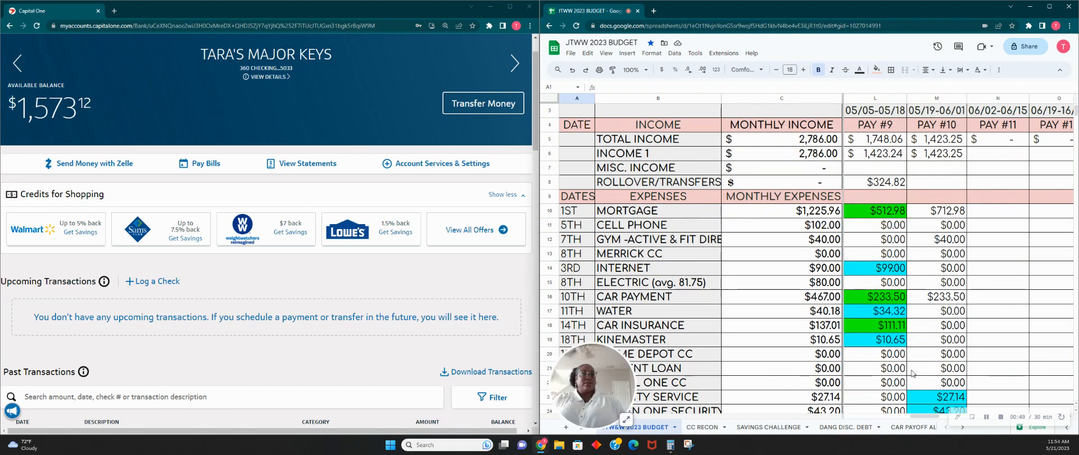
left_click_drag(610, 386, 757, 99)
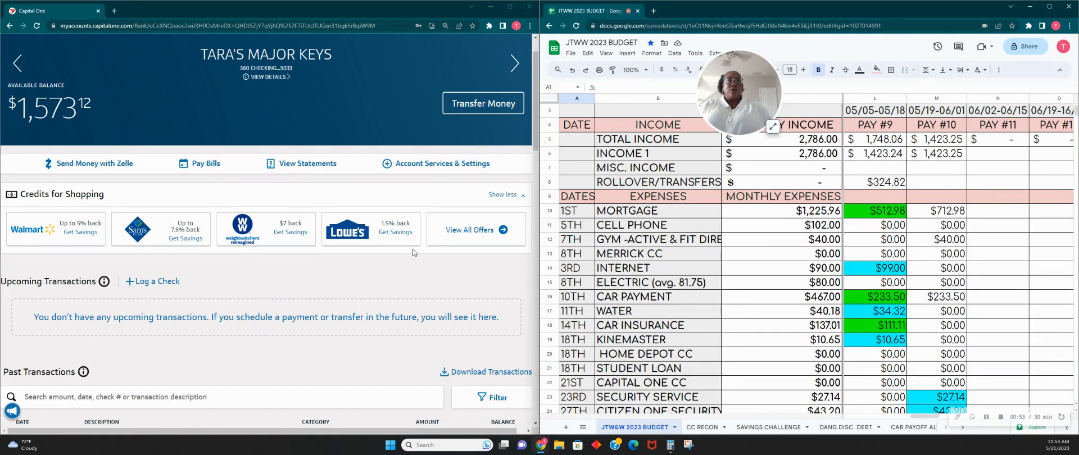
Review the expense rows for Pay #9 and Pay #10 in the budget sheet, down to the total and balance rows.
scroll(902, 285, "down", 1)
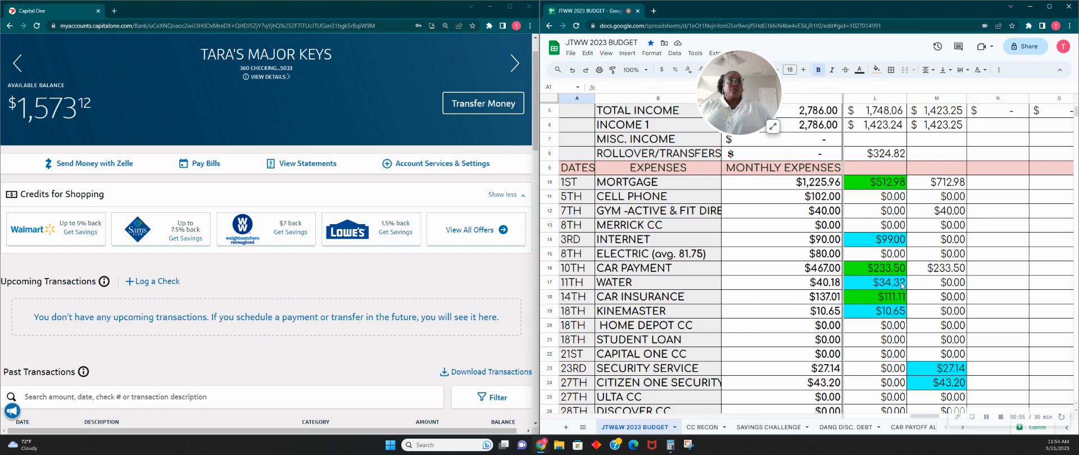
scroll(901, 285, "down", 1)
scroll(902, 285, "up", 2)
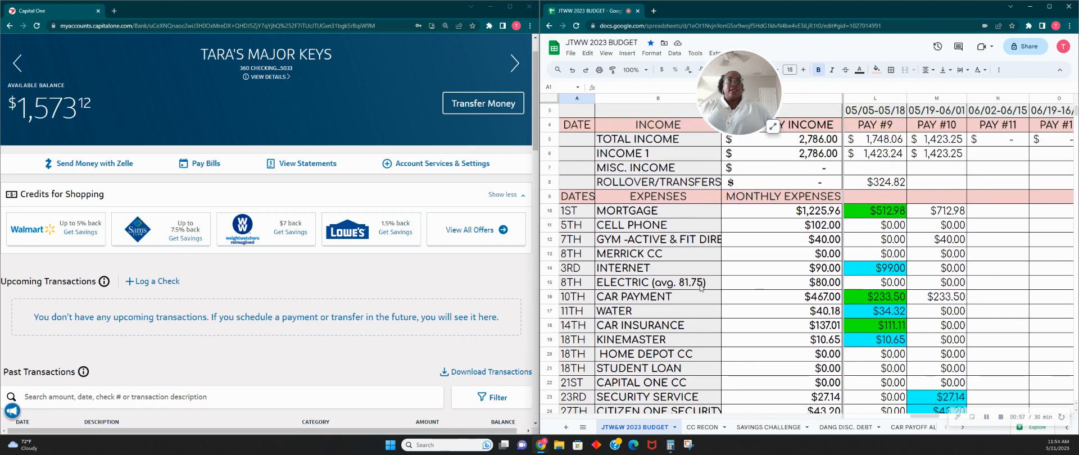
scroll(849, 302, "down", 6)
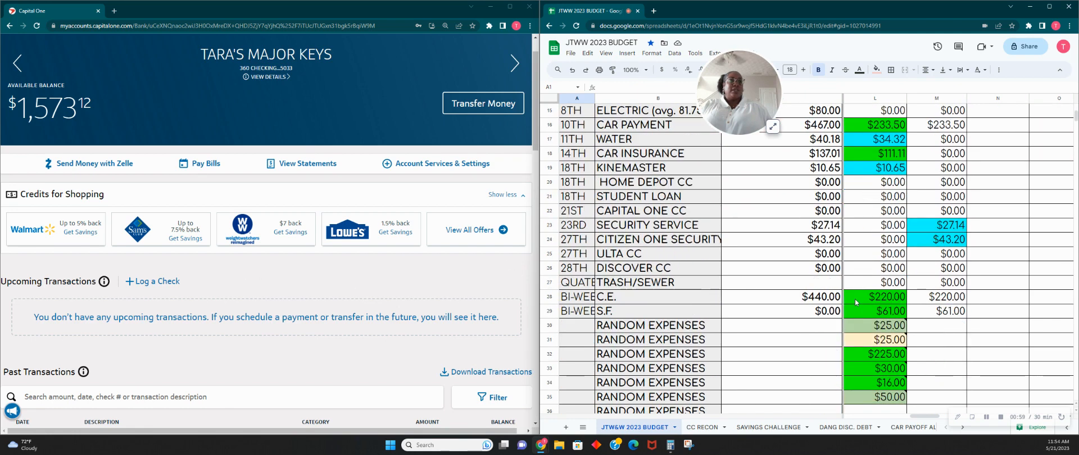
scroll(887, 393, "down", 4)
scroll(886, 393, "up", 2)
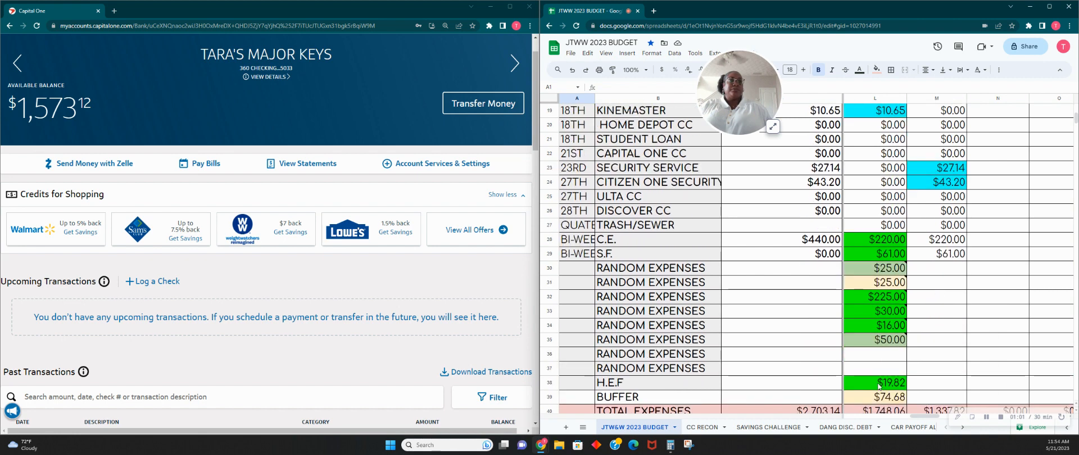
scroll(887, 393, "down", 1)
Compare the checking account's past transactions from early May with the Pay #9 expenses in the budget sheet.
scroll(244, 313, "down", 9)
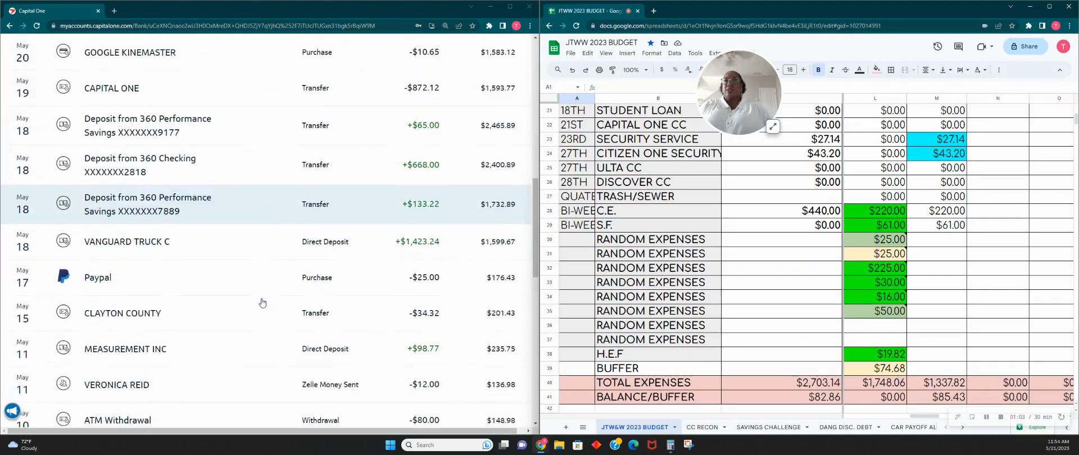
scroll(262, 303, "down", 10)
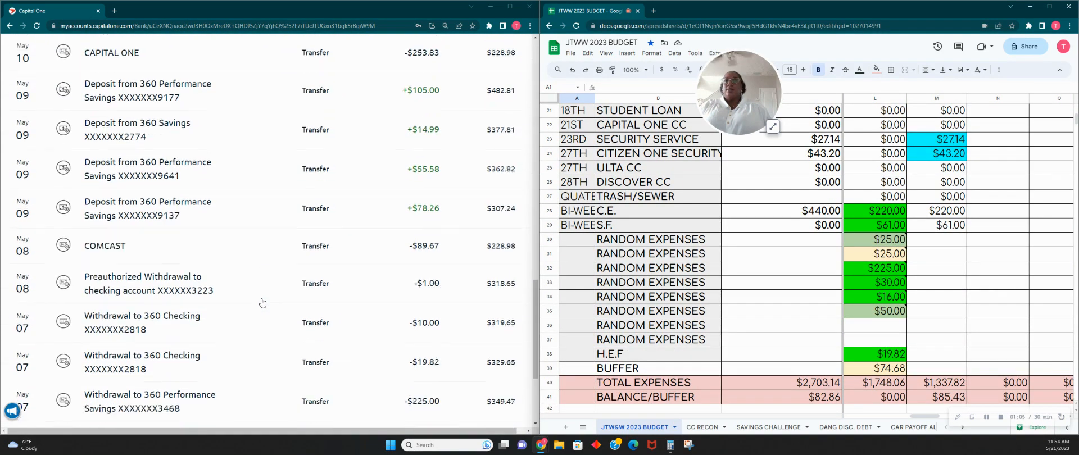
left_click(266, 310)
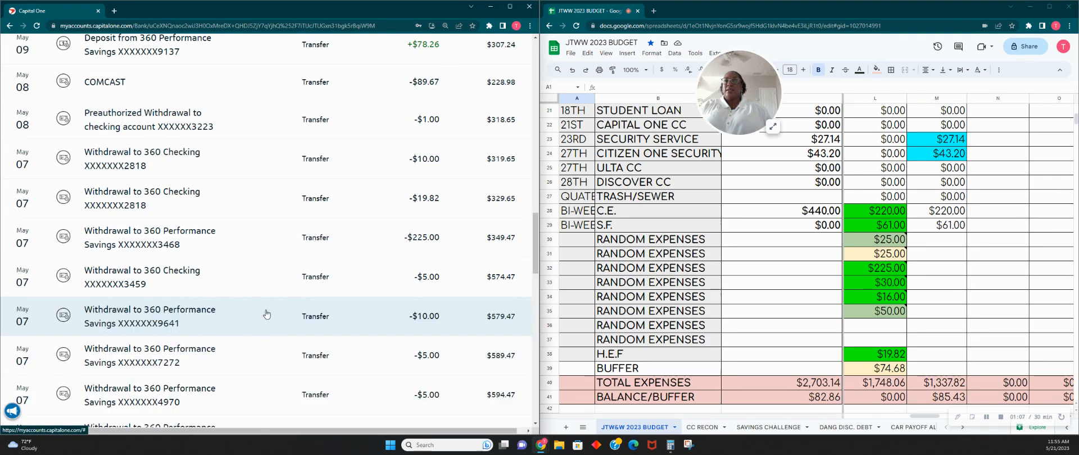
scroll(276, 308, "down", 6)
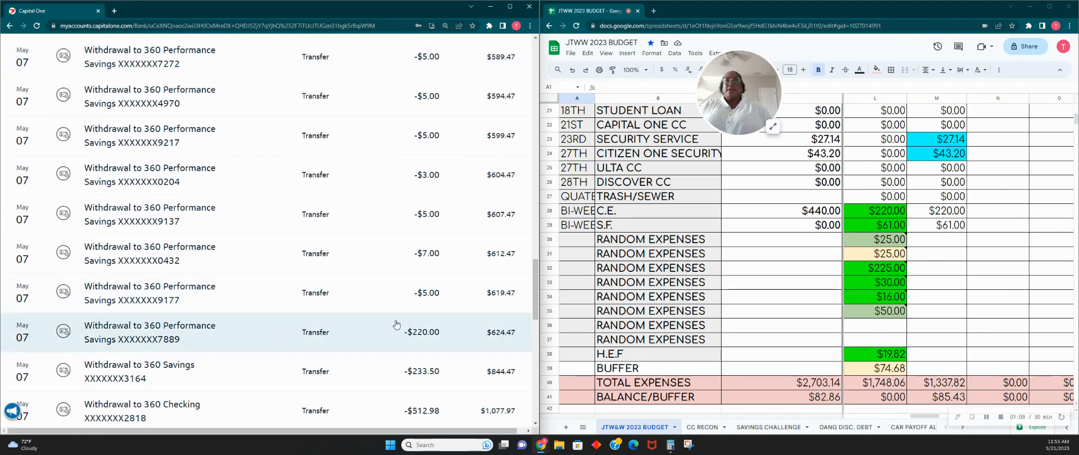
scroll(396, 323, "down", 1)
scroll(396, 324, "up", 3)
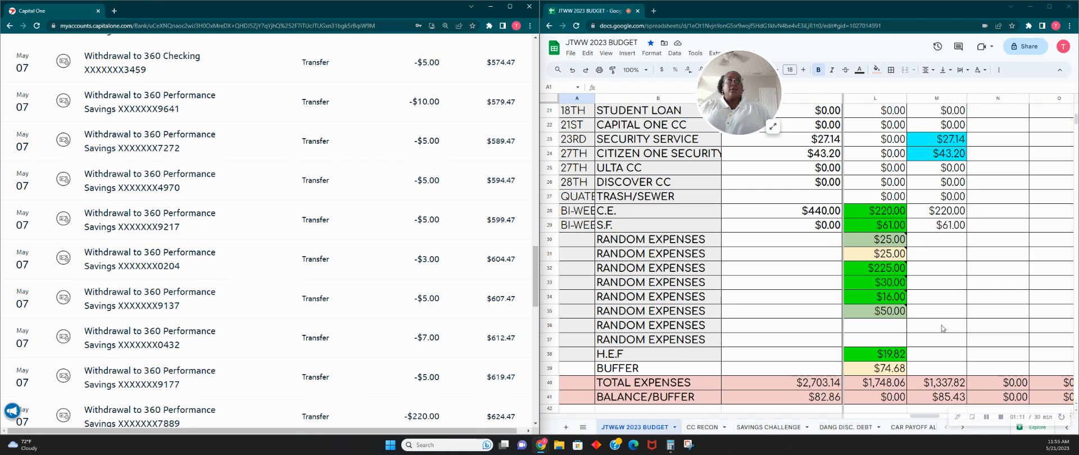
scroll(910, 309, "up", 5)
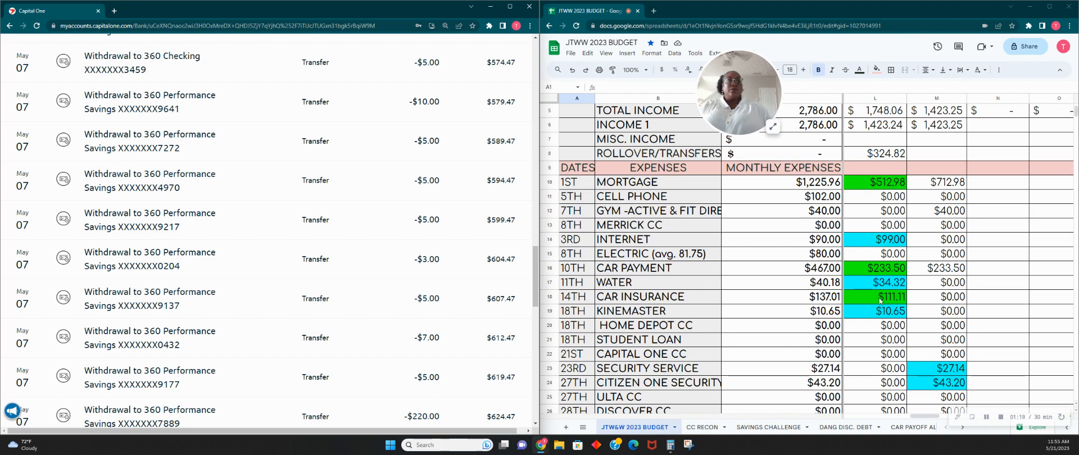
scroll(880, 301, "down", 3)
scroll(853, 284, "up", 2)
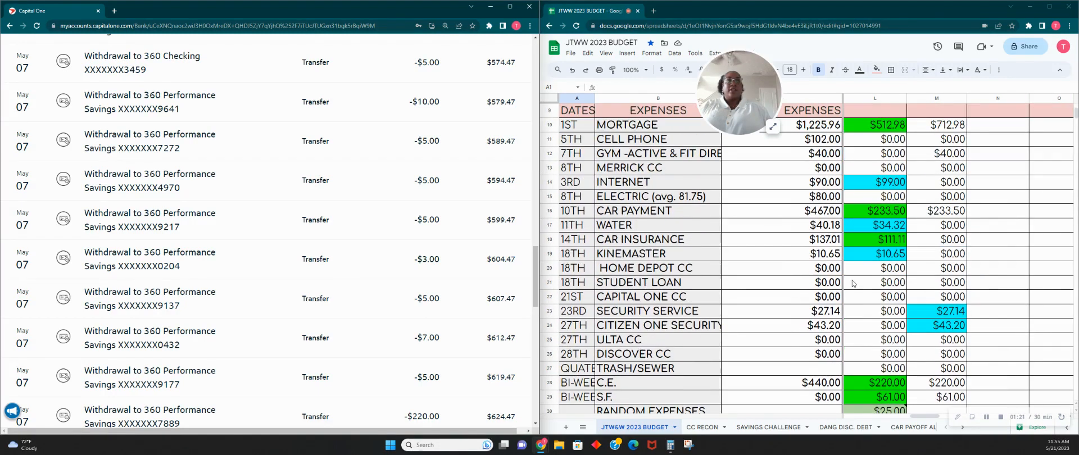
scroll(871, 234, "up", 3)
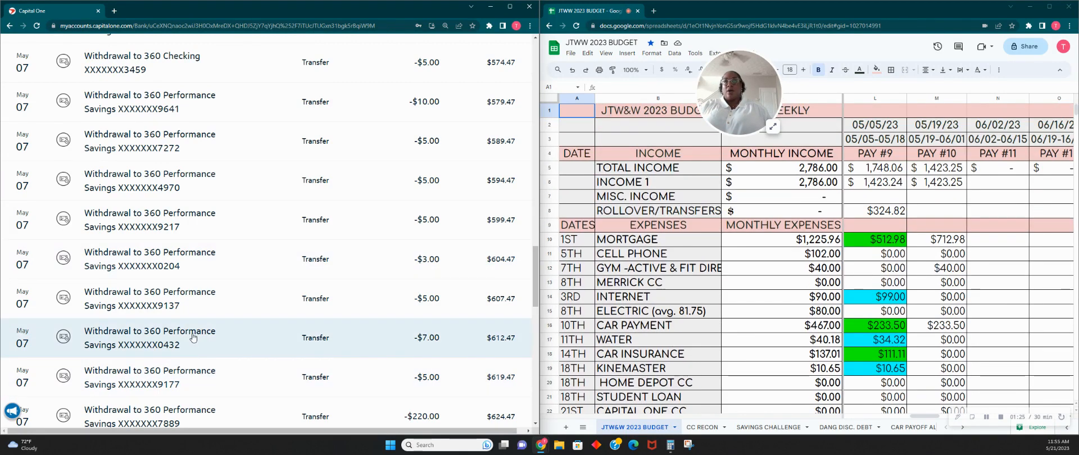
Check the details of the May 7 withdrawals of $5.00, $225.00, $19.82 and $10.00 and the May 8 preauthorized withdrawal against the budget.
scroll(193, 337, "up", 3)
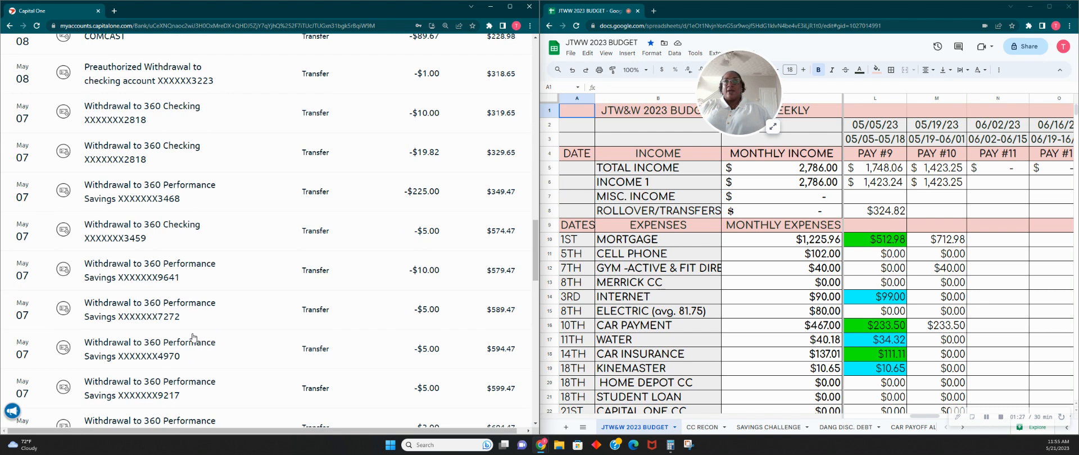
left_click(271, 236)
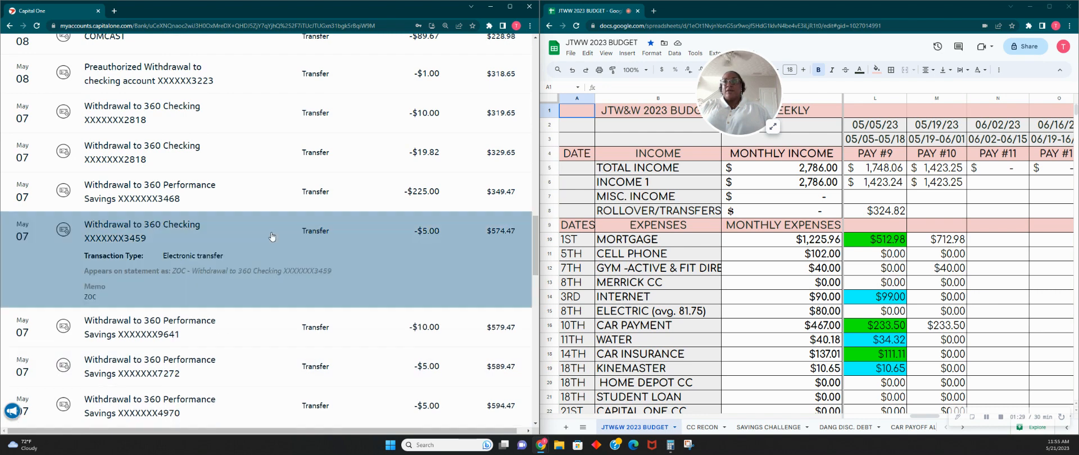
left_click(270, 236)
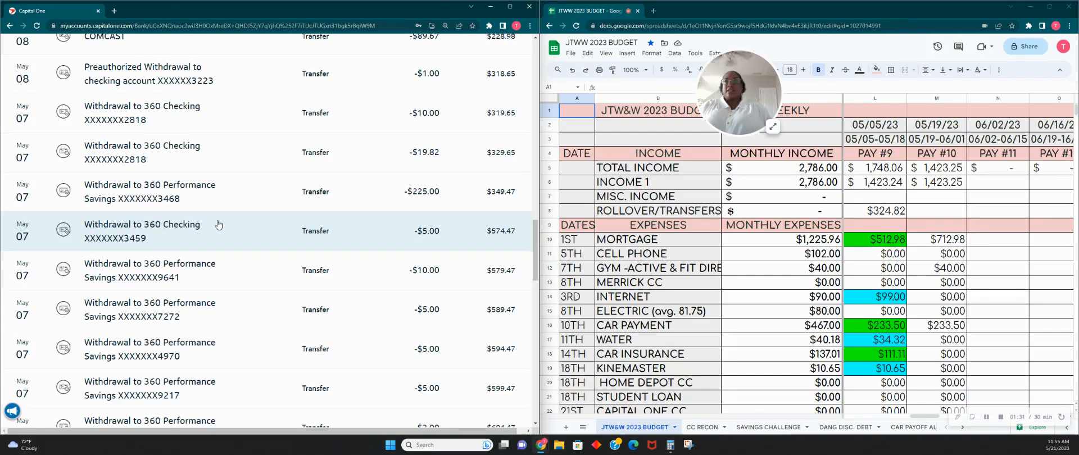
left_click(186, 202)
left_click(186, 201)
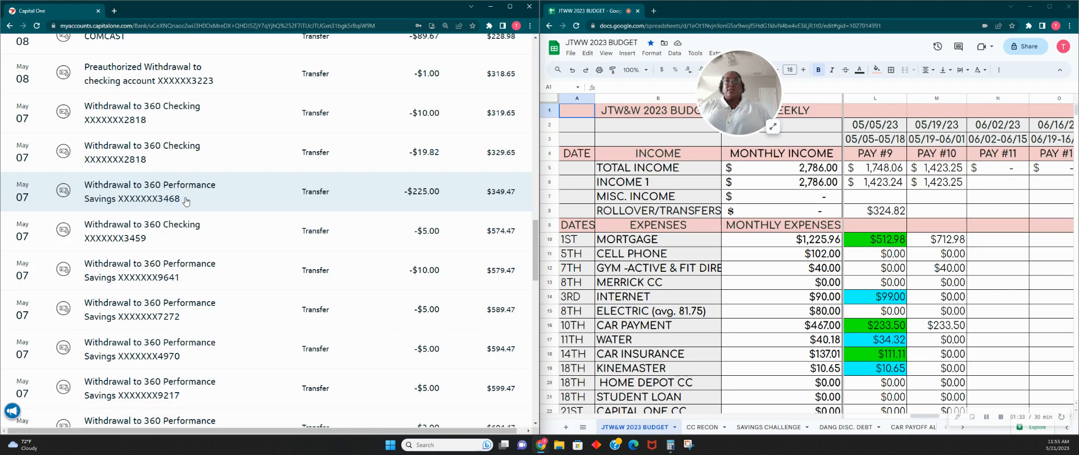
scroll(874, 310, "down", 5)
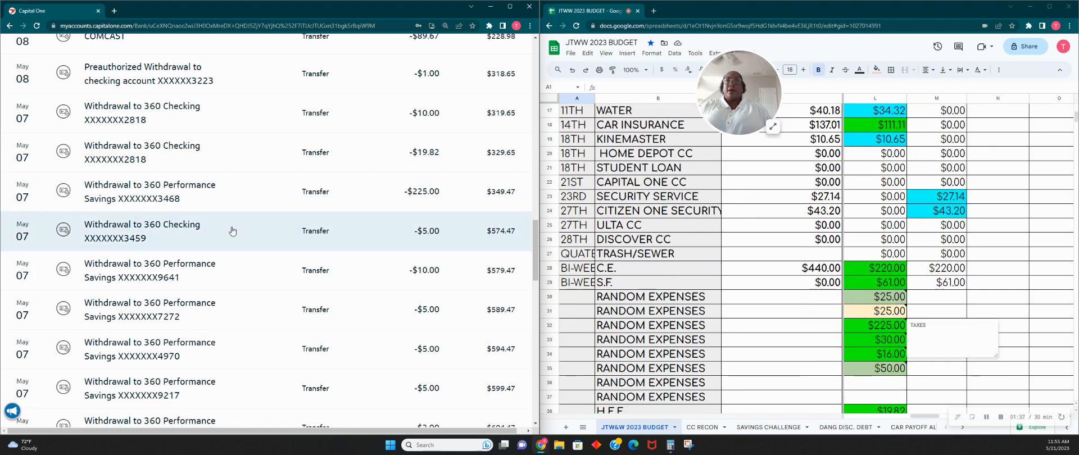
scroll(221, 229, "up", 1)
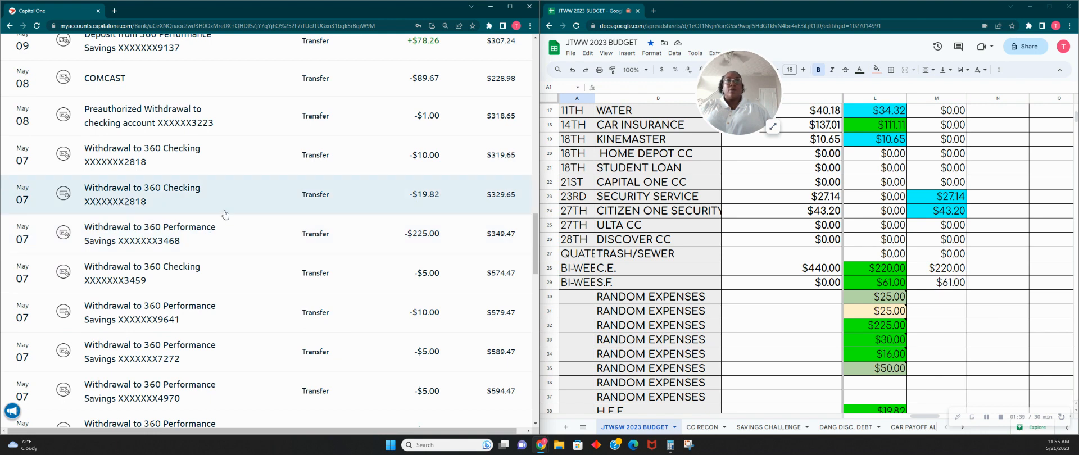
left_click(224, 214)
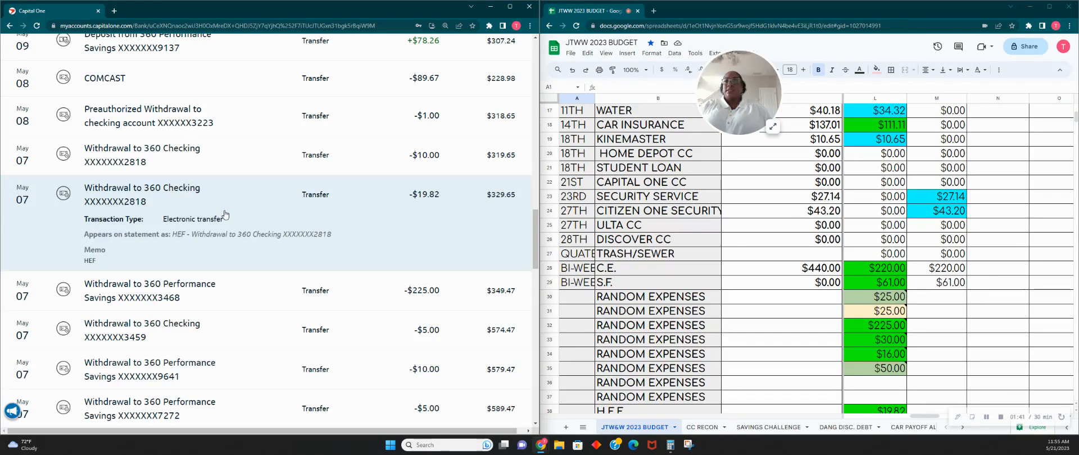
left_click(225, 215)
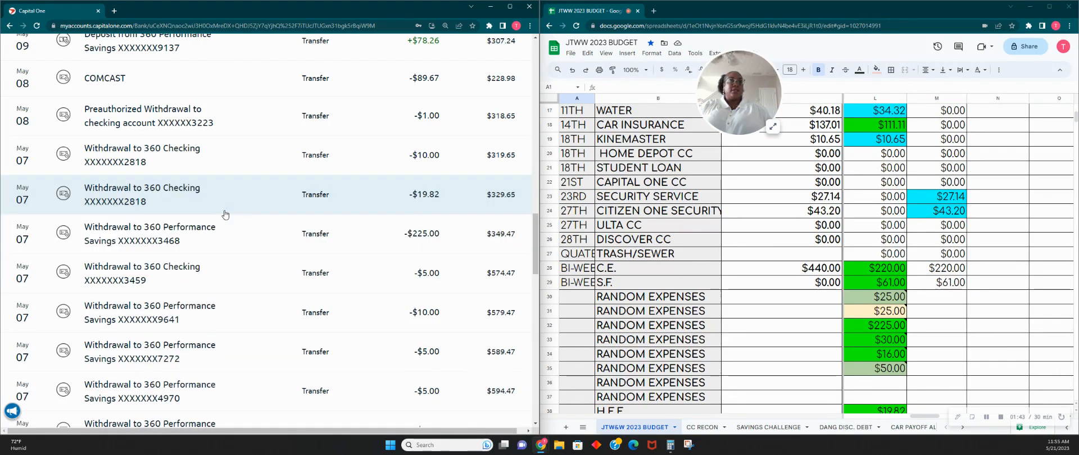
left_click(221, 177)
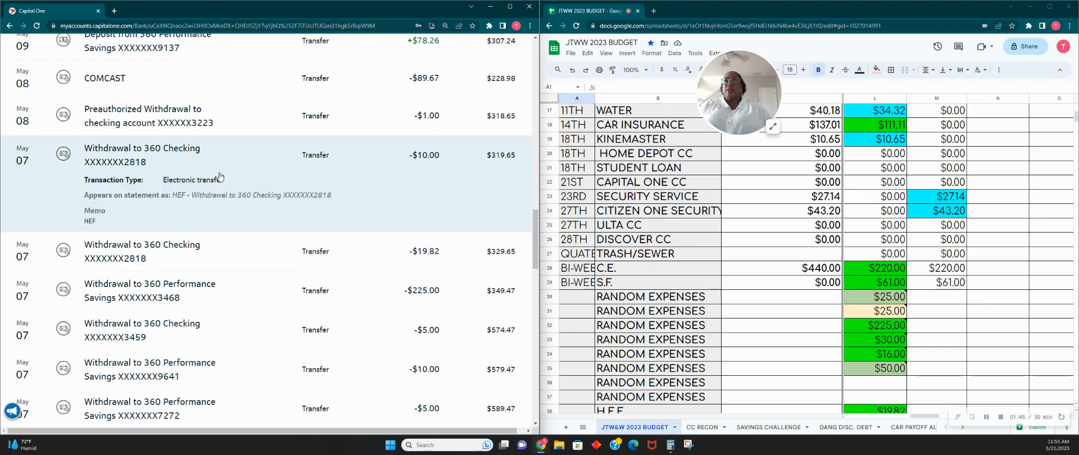
left_click(220, 177)
scroll(219, 175, "up", 1)
left_click(219, 174)
left_click(219, 174)
Set the Internet expense under Pay #9 to the COMCAST amount of 89.67 and fill the cell green.
scroll(257, 214, "up", 1)
scroll(257, 214, "up", 1)
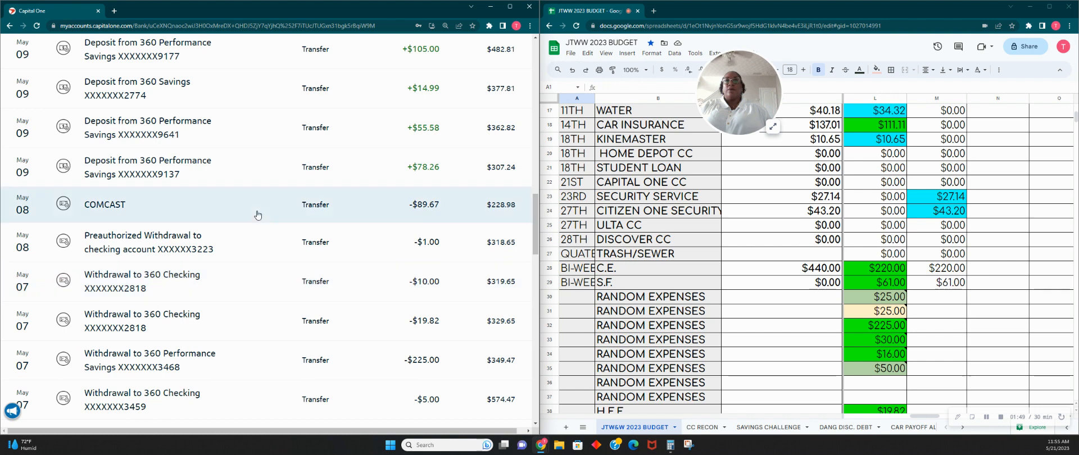
scroll(301, 260, "up", 1)
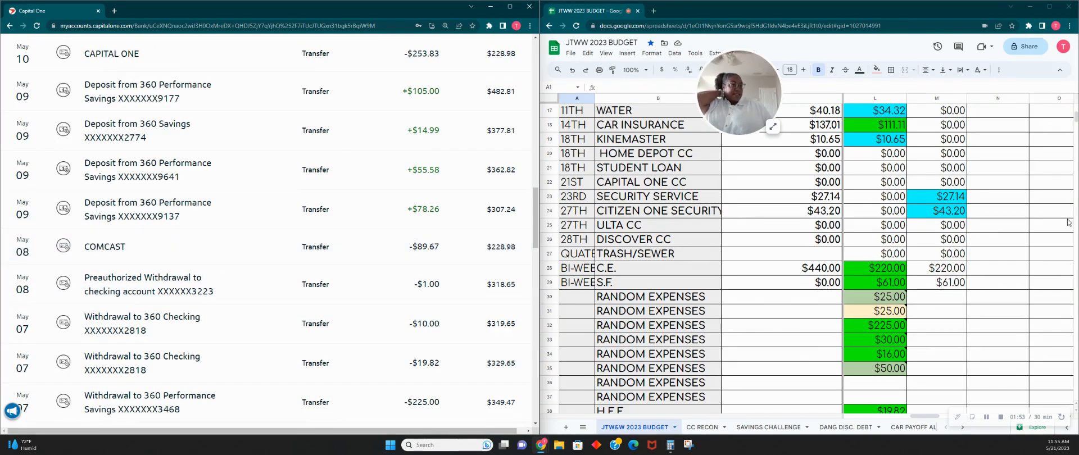
scroll(759, 297, "up", 3)
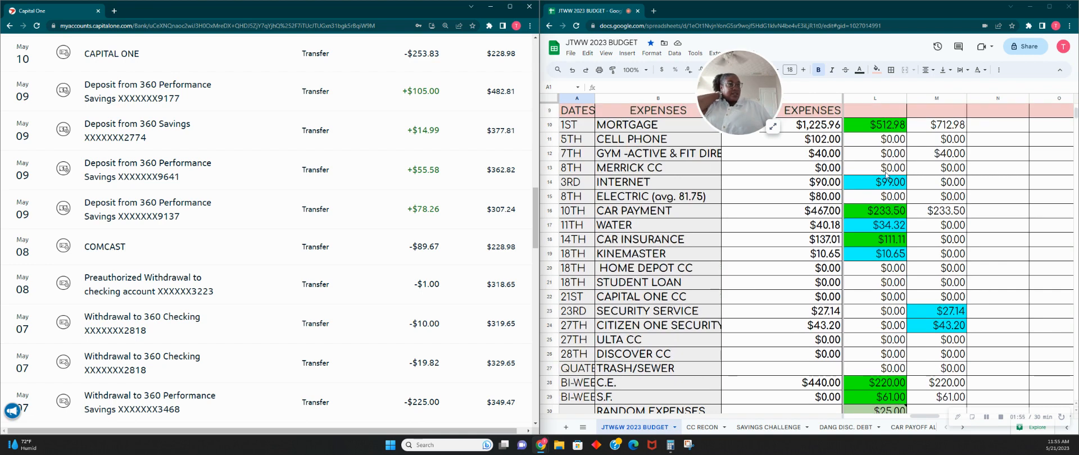
left_click(880, 186)
type("89")
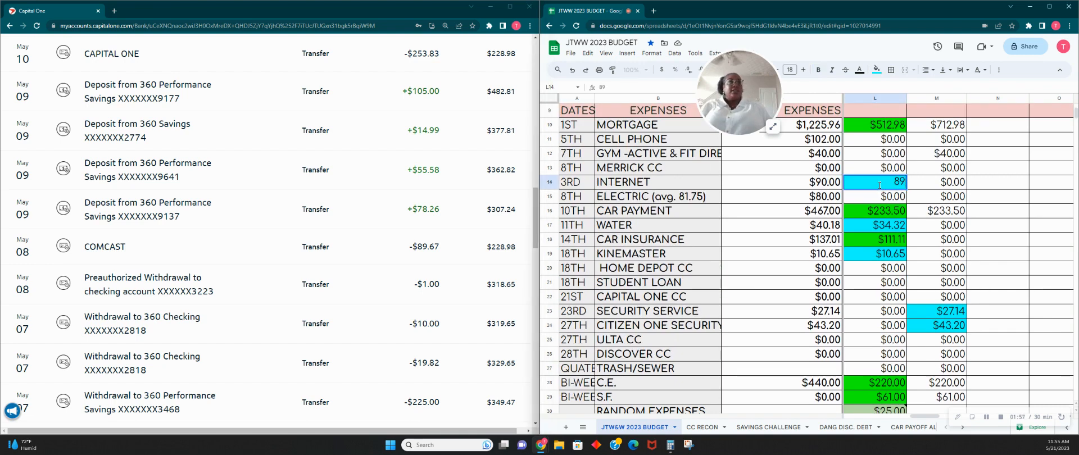
type(".67")
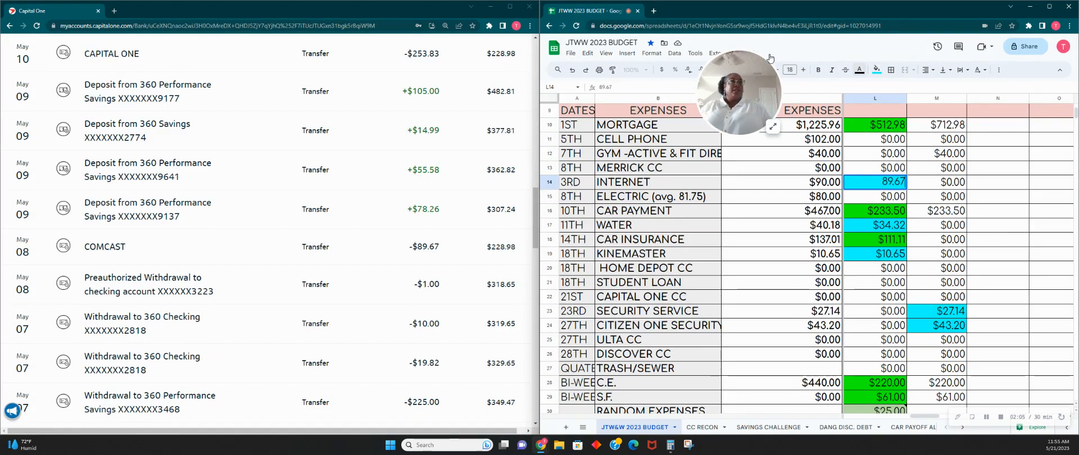
left_click_drag(748, 81, 616, 62)
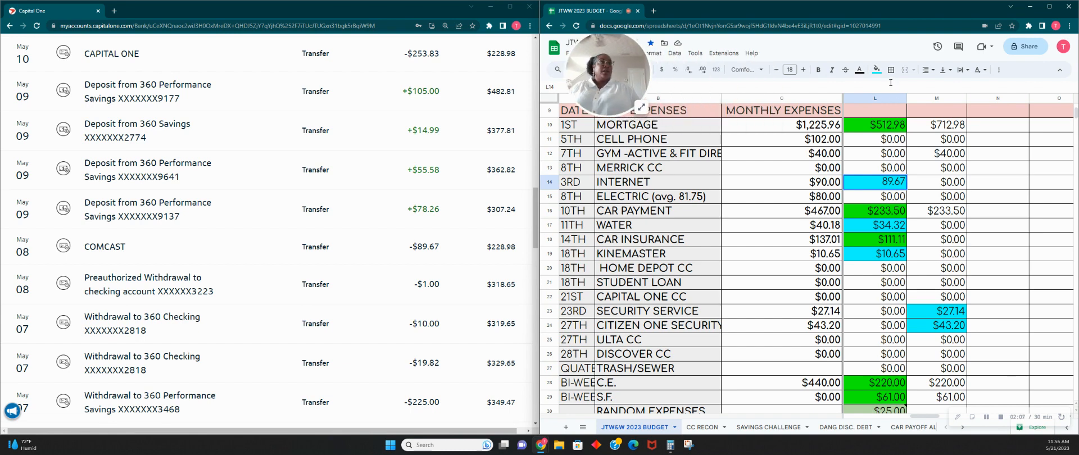
left_click(876, 70)
left_click(916, 115)
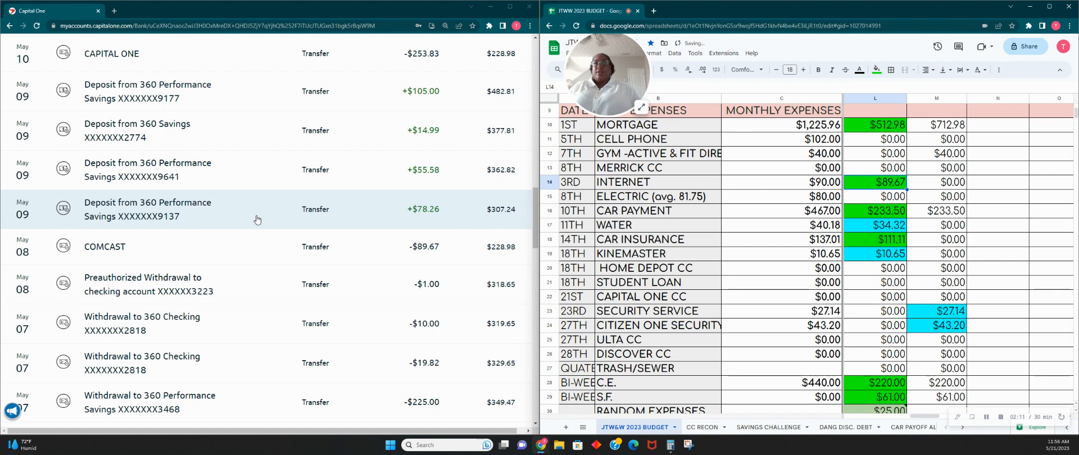
Check the details of the May 9 savings deposits of $78.26 and $55.58 in the checking account's transactions.
left_click(223, 214)
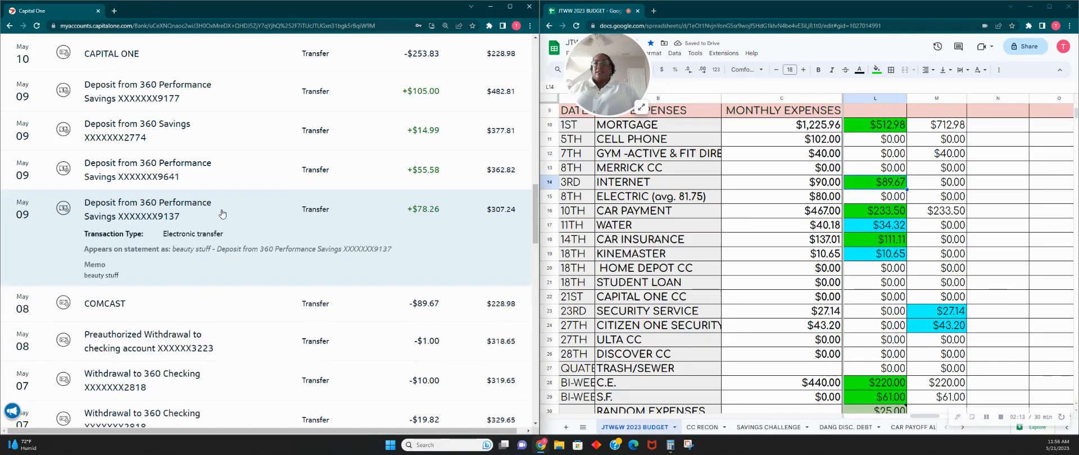
left_click(222, 214)
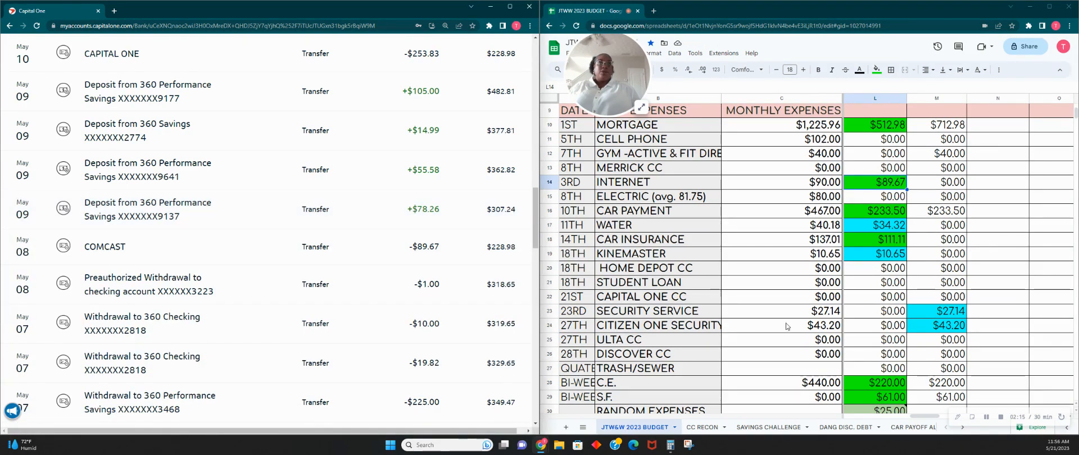
scroll(349, 208, "up", 1)
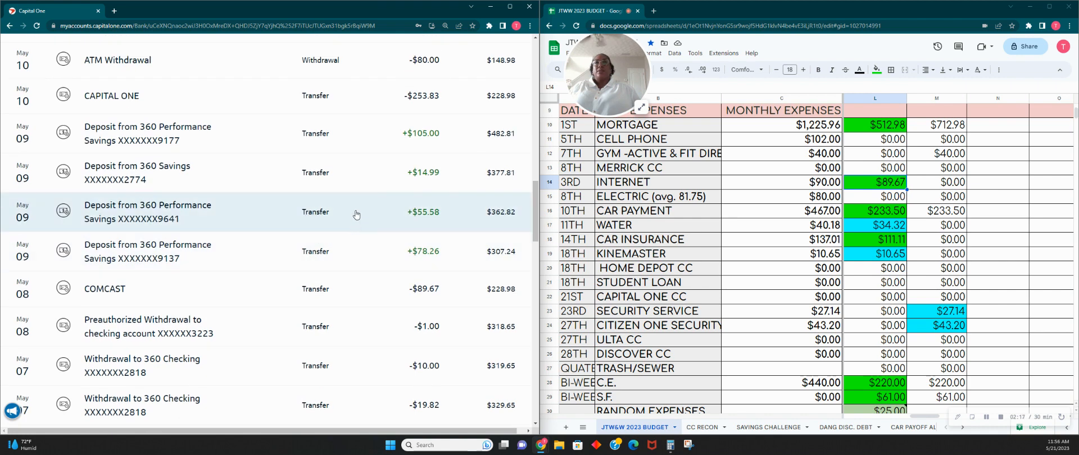
left_click(325, 220)
left_click(325, 222)
left_click(325, 223)
left_click(326, 223)
left_click(326, 223)
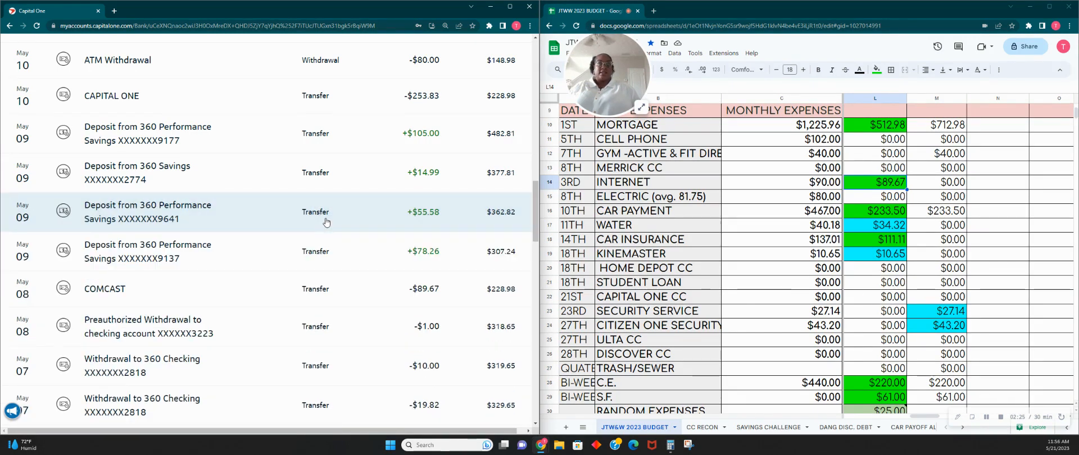
scroll(875, 306, "down", 1)
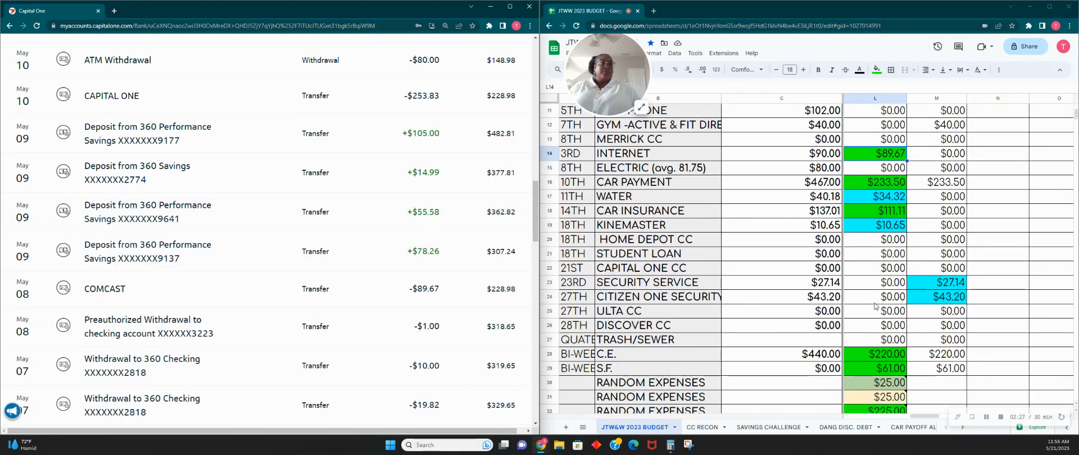
Switch to Calculator and add up the four May 9 savings deposits: 78.26, 55.58, 14.99 and 105.
scroll(875, 306, "up", 5)
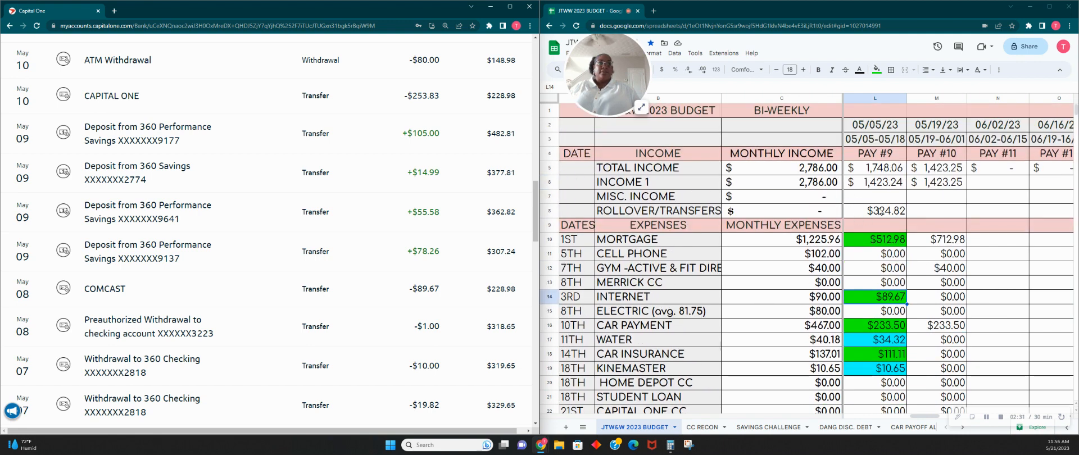
left_click(877, 211)
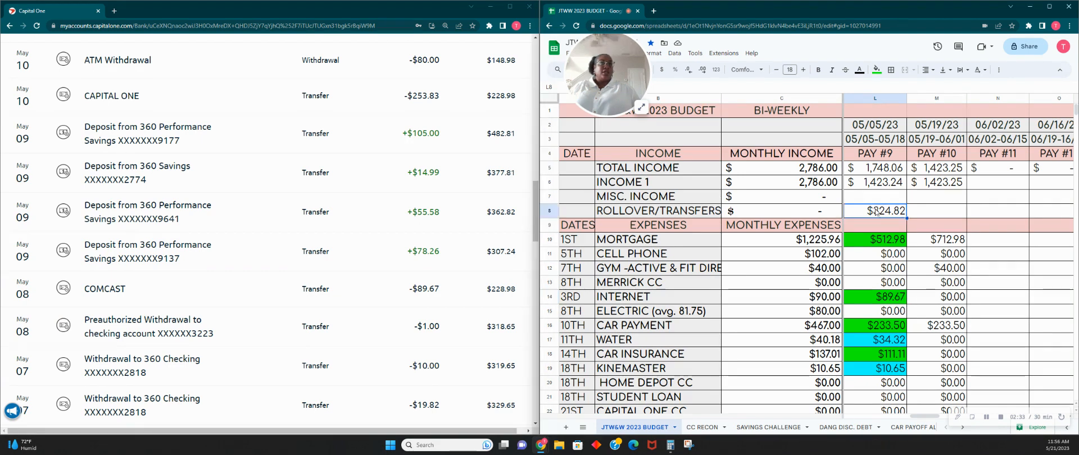
left_click_drag(635, 84, 998, 106)
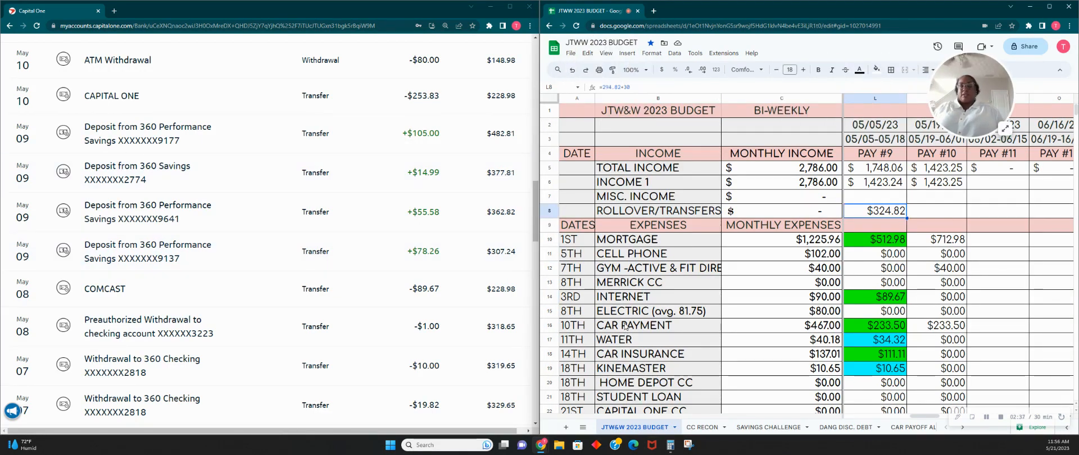
key("alt+Tab")
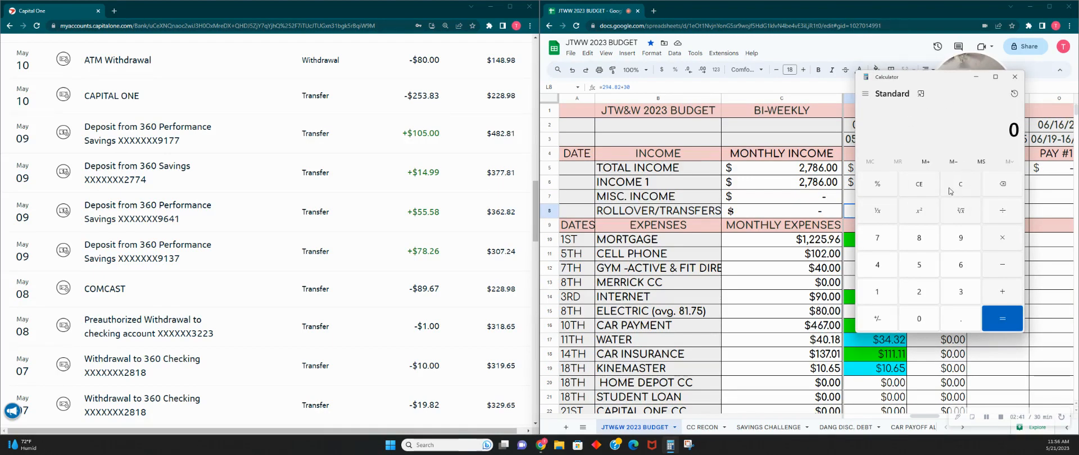
type(".26+55.58+14.99+105")
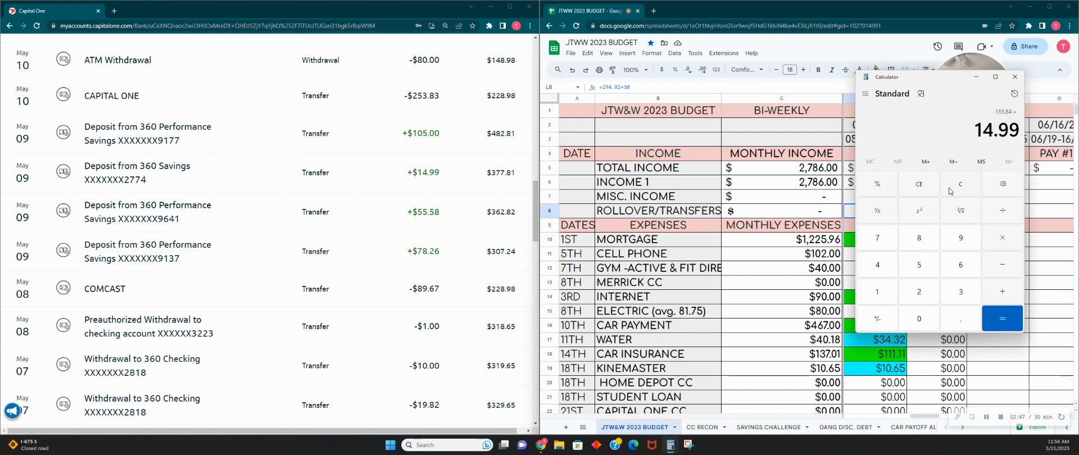
key("Return")
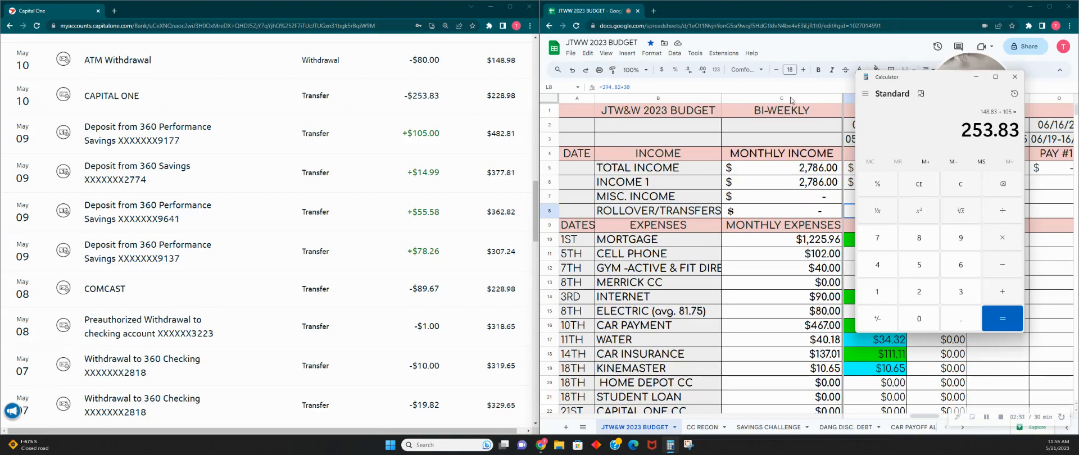
Enter =253.83 as the Misc. Income under Pay #9 in the budget spreadsheet.
left_click(813, 51)
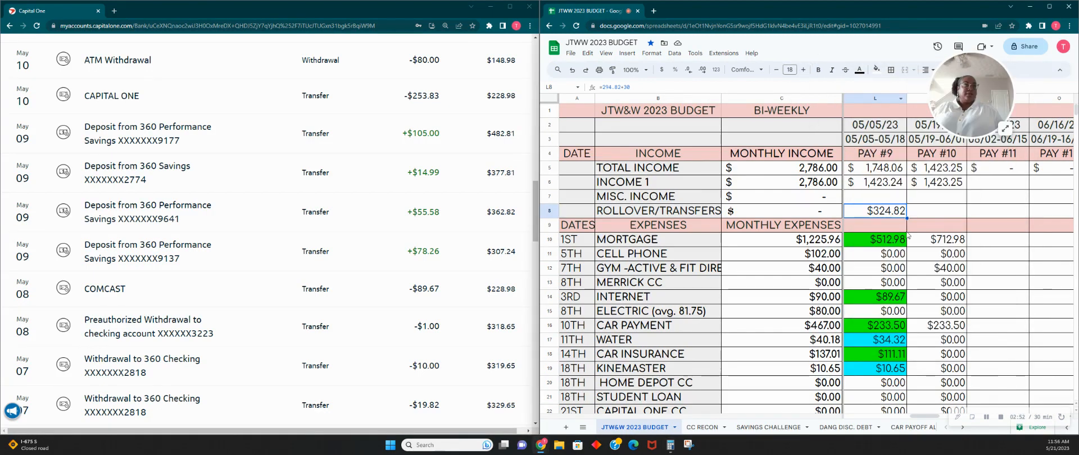
left_click(882, 198)
type("=253.83")
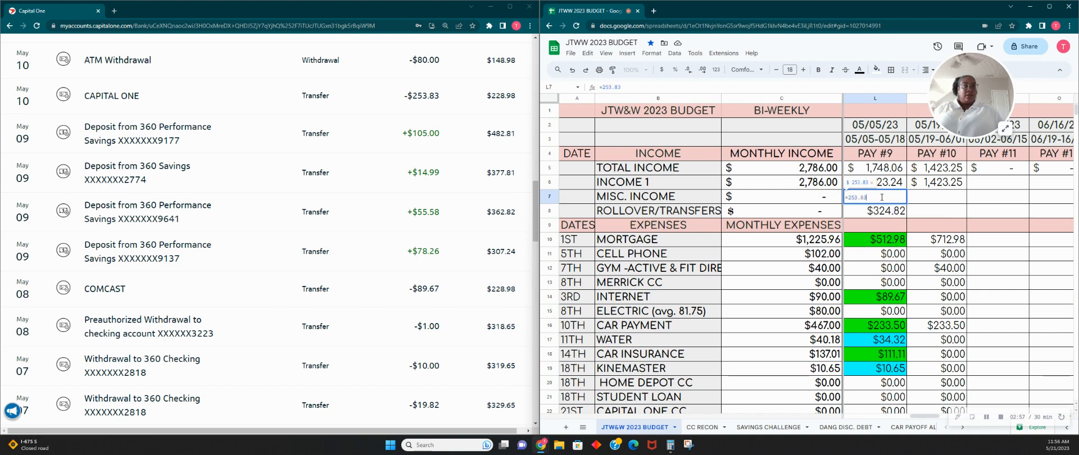
key("Tab")
Enter =253.83 as the Capital One CC expense under Pay #9.
scroll(916, 329, "down", 3)
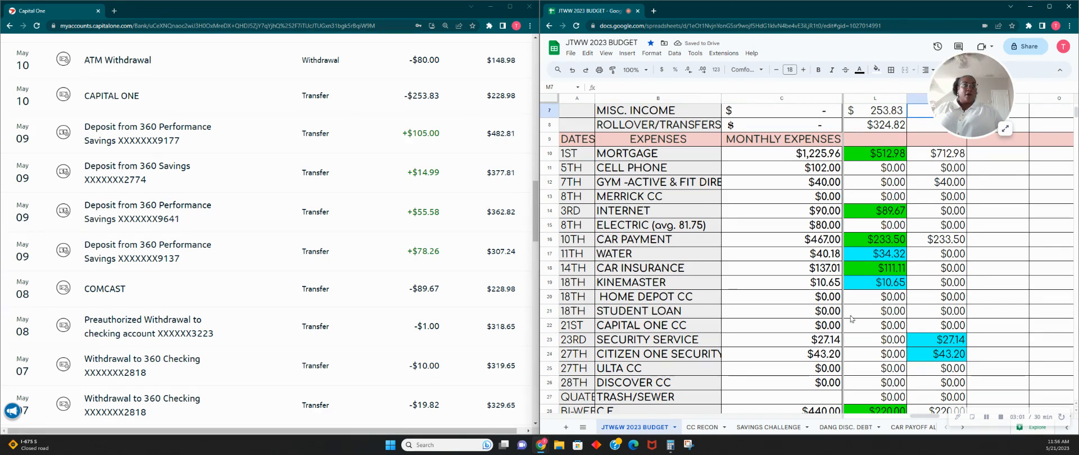
left_click(892, 331)
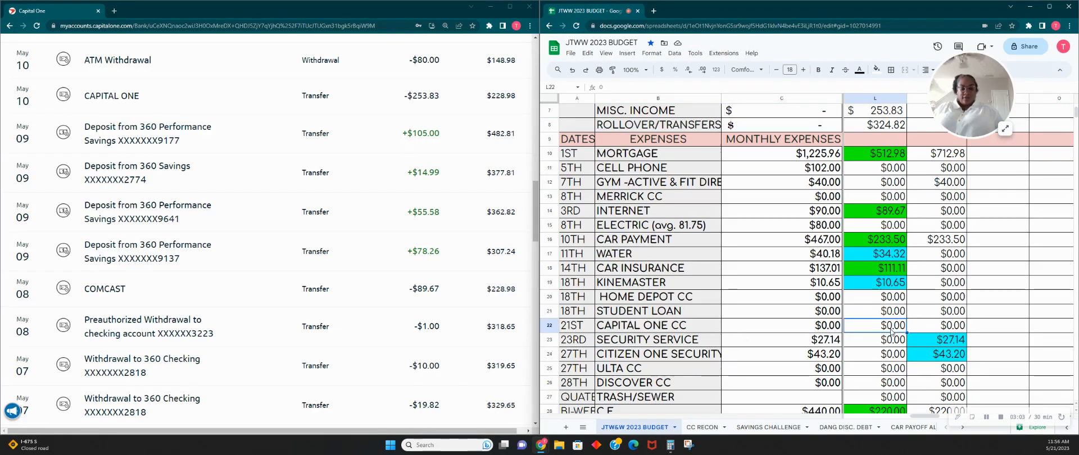
type("=25")
type("3.83")
key("Tab")
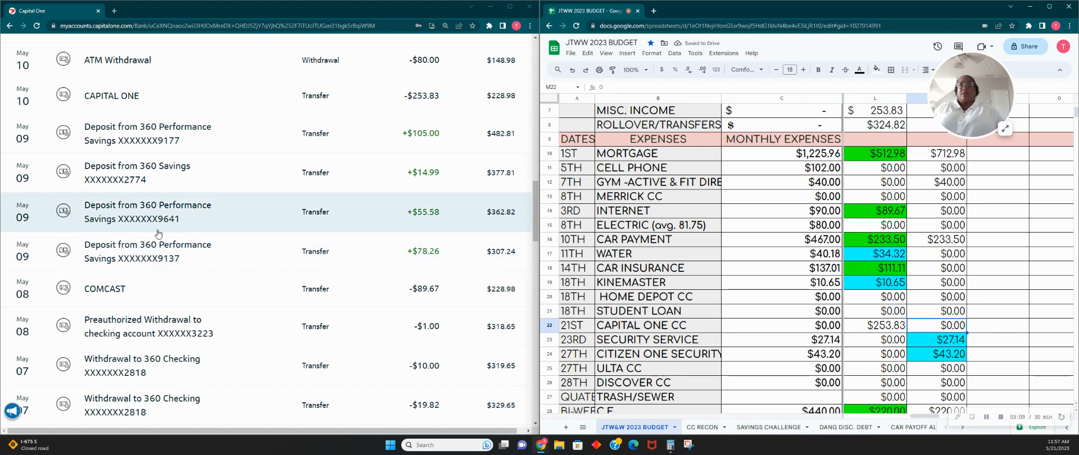
Check the May 10 CAPITAL ONE transfer in the checking account and fill the Capital One CC cell under Pay #9 green.
scroll(150, 247, "up", 3)
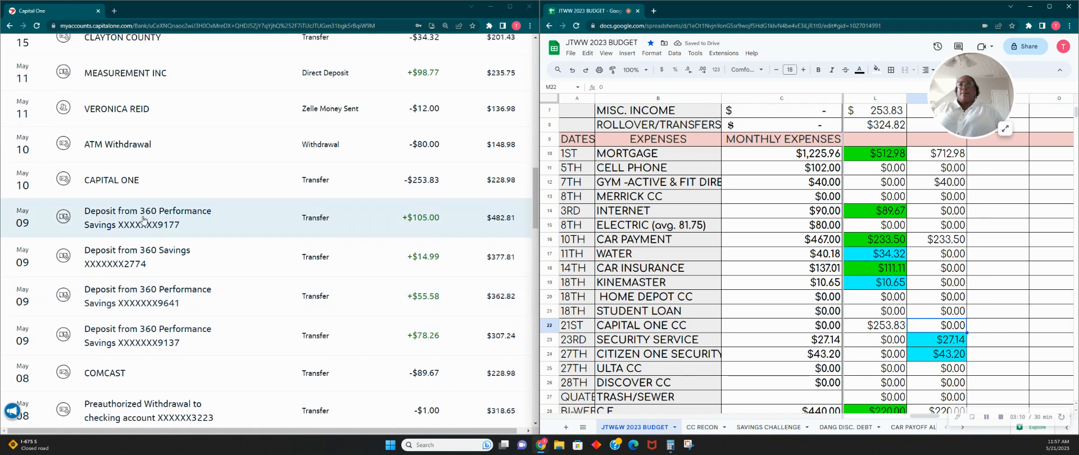
left_click(133, 191)
left_click(169, 177)
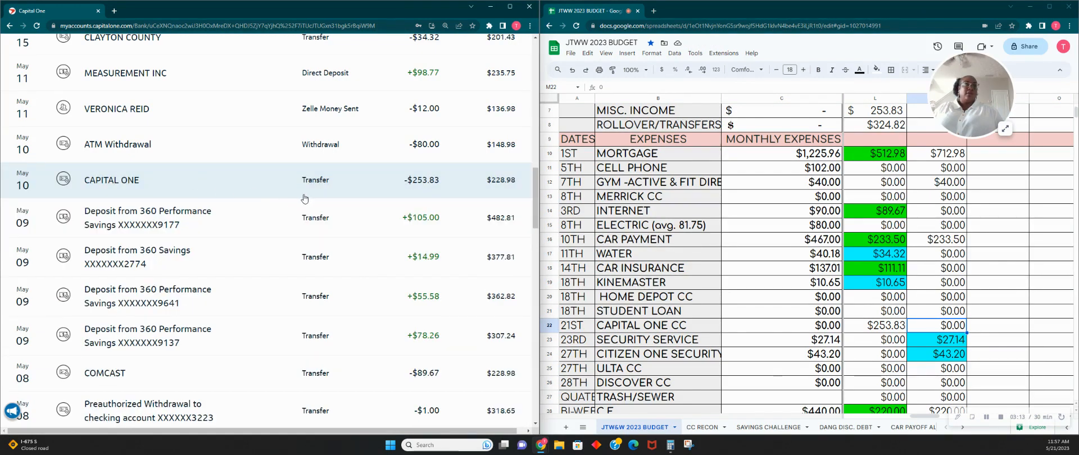
left_click(857, 324)
left_click(876, 69)
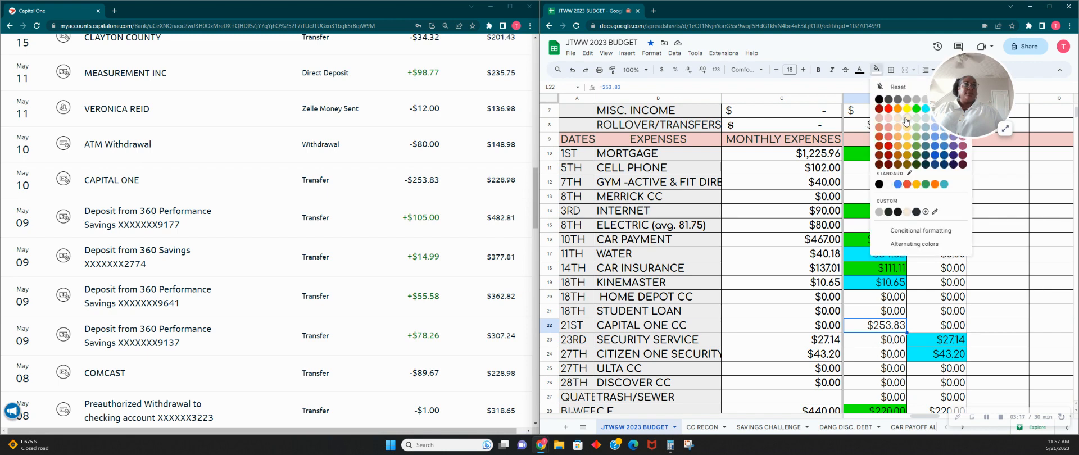
left_click(916, 109)
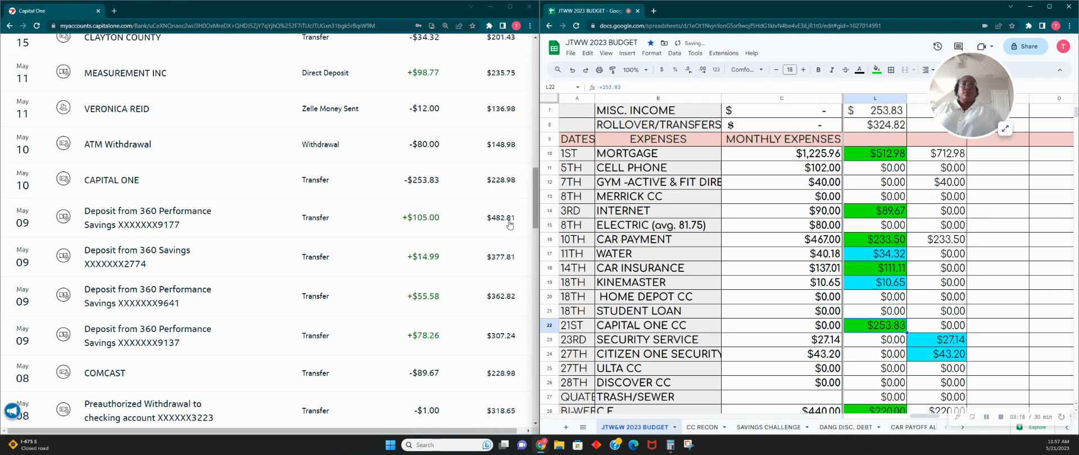
Check the details of the May 10 ATM withdrawal of $80.00 in the checking account's transactions.
scroll(154, 201, "up", 1)
left_click(154, 199)
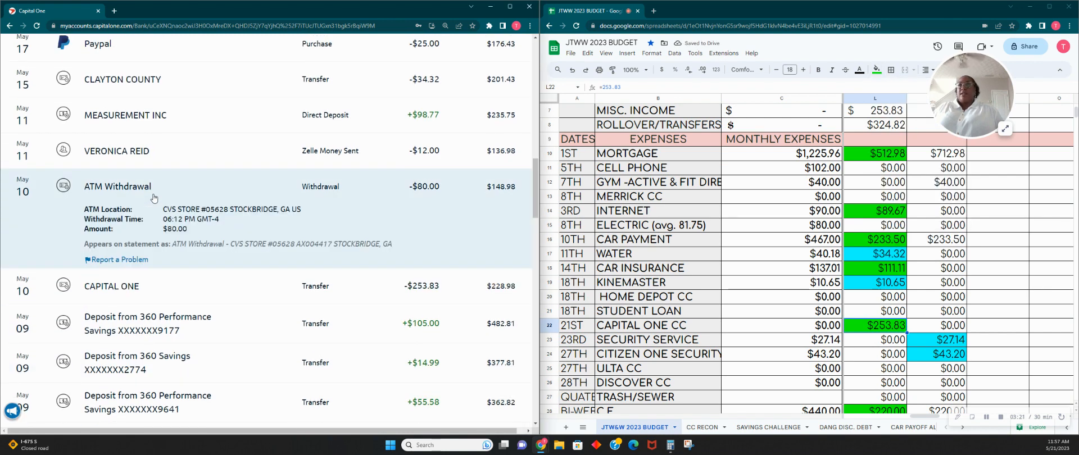
left_click(154, 197)
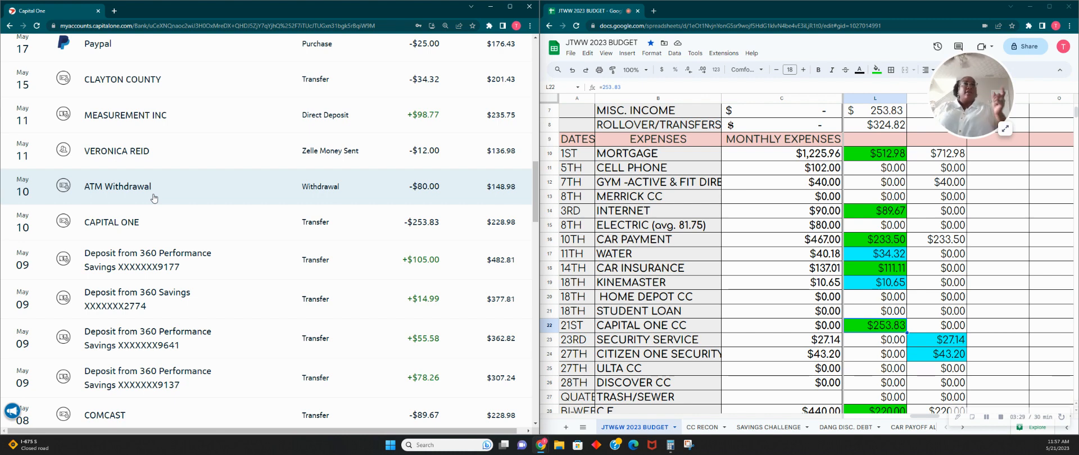
Fill the first Random Expenses cell under Pay #9 (row 30) green and set its amount to 30.00.
scroll(893, 331, "down", 2)
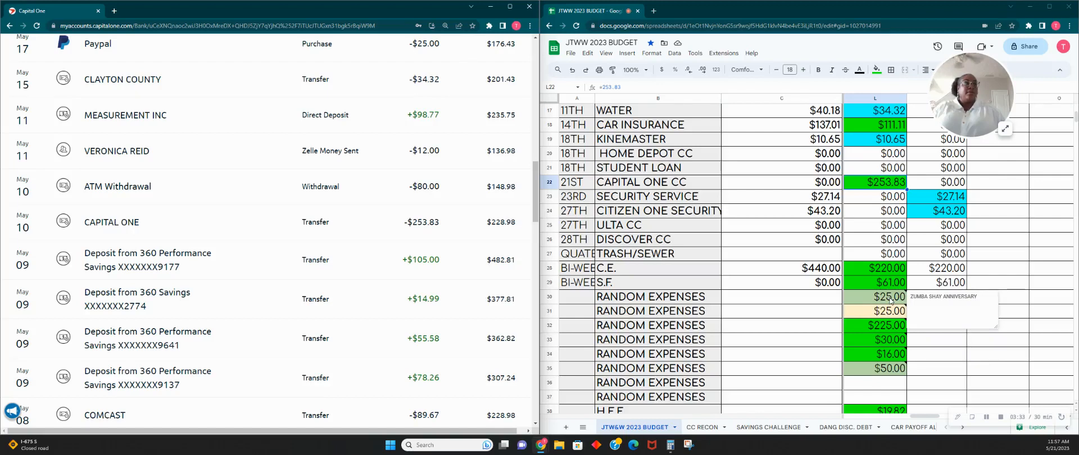
left_click(891, 302)
left_click(876, 70)
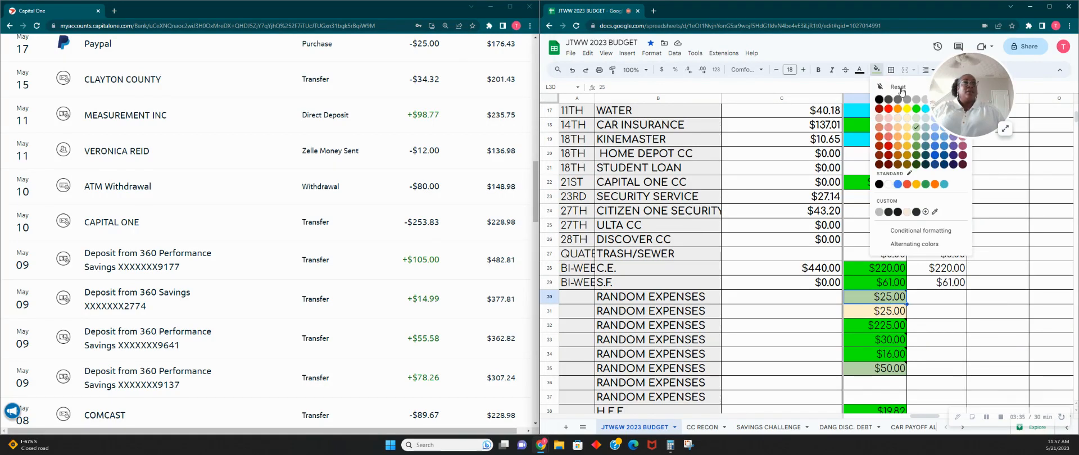
left_click(918, 109)
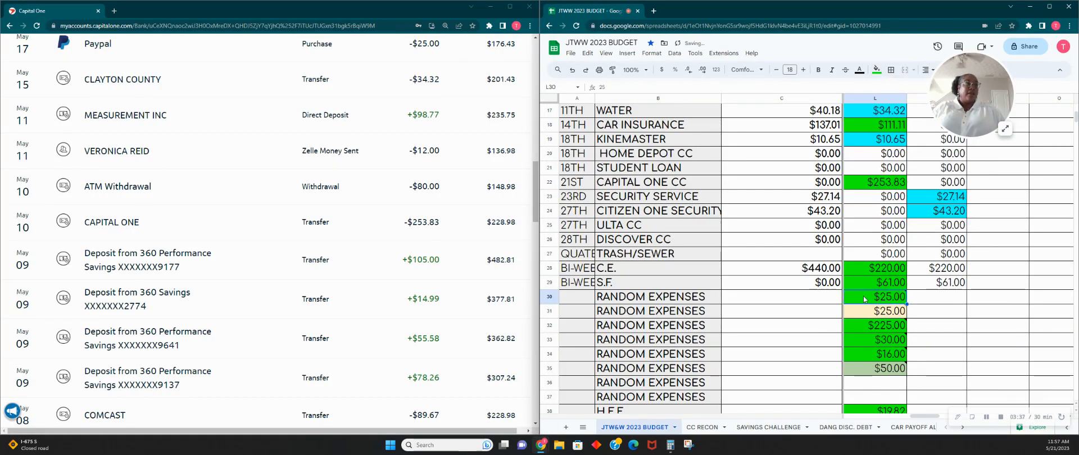
type("30.00")
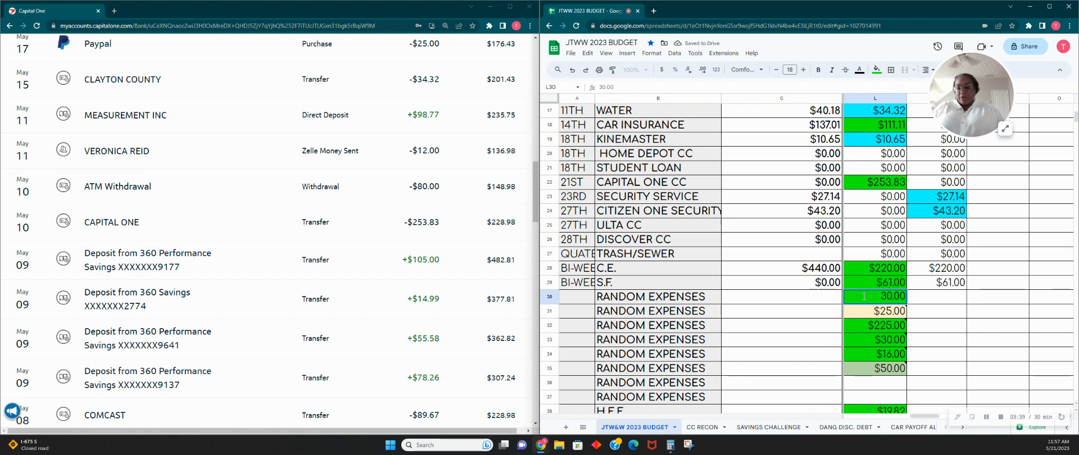
key("Tab")
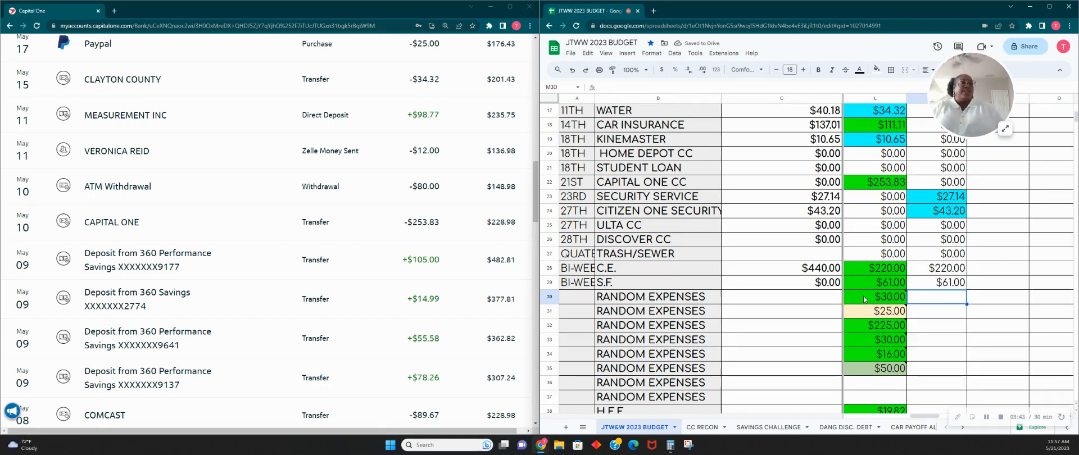
Fill the $50.00 gift expense in row 35 under Pay #9 green.
mouse_move(855, 343)
mouse_move(861, 370)
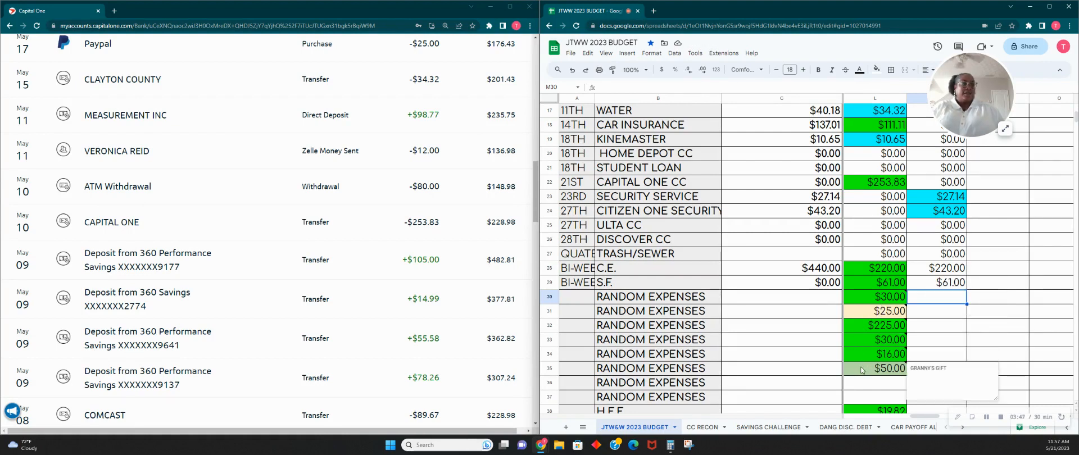
left_click(874, 367)
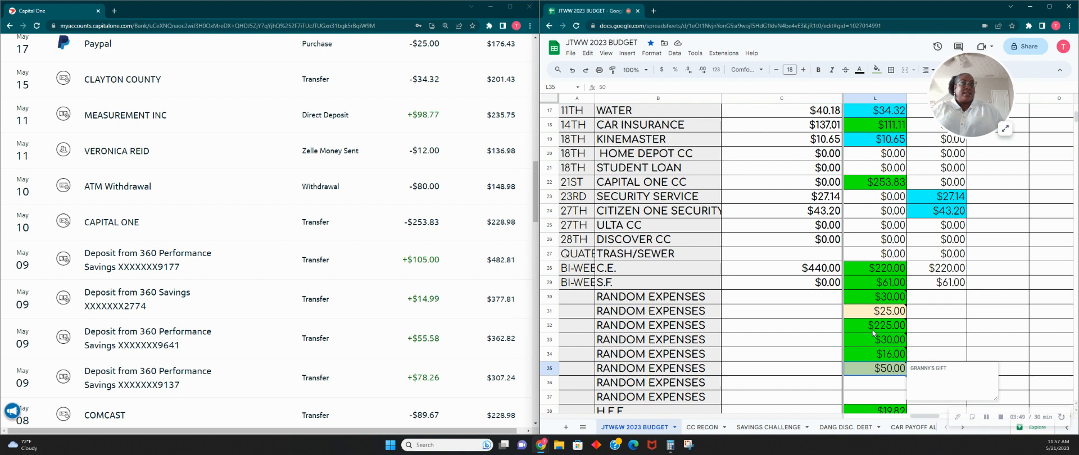
mouse_move(883, 371)
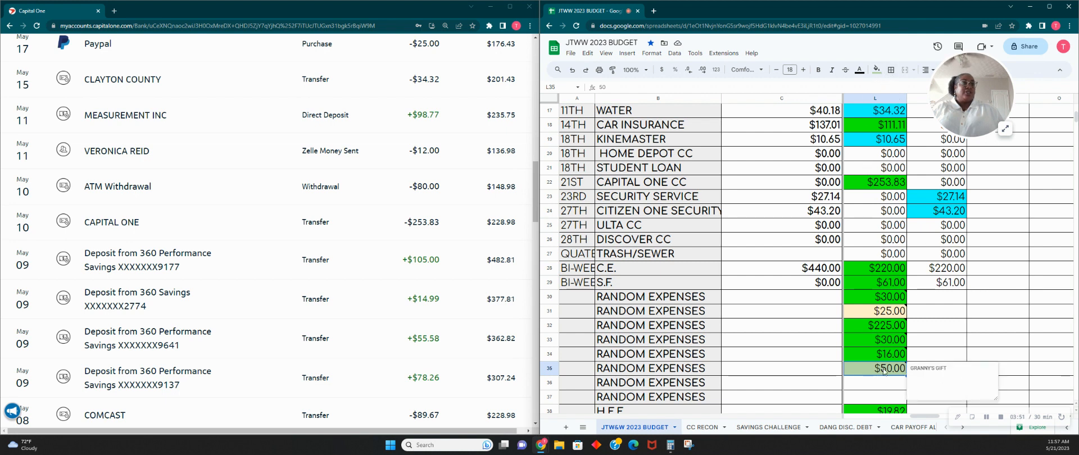
left_click(877, 70)
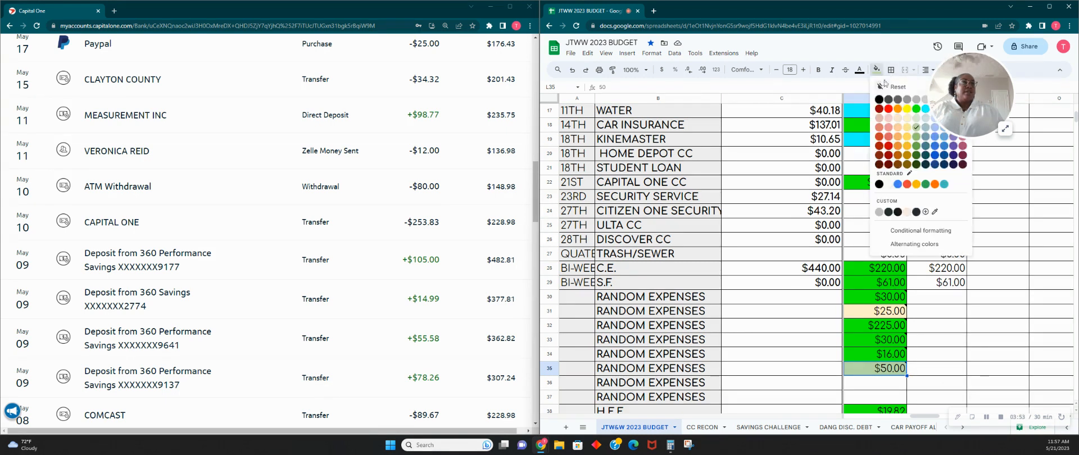
left_click(916, 108)
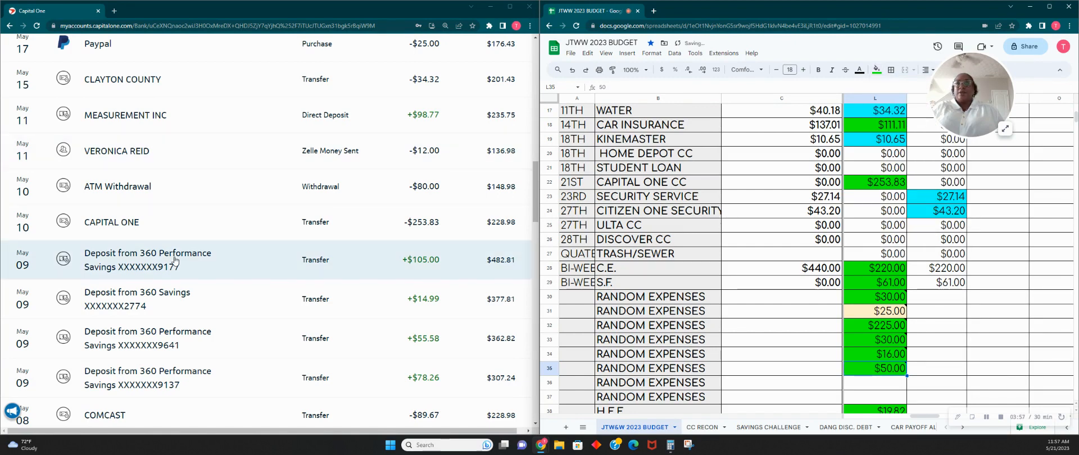
Enter the May 11 Zelle payment of 12 as a random expense in row 36 under Pay #9.
scroll(174, 259, "up", 3)
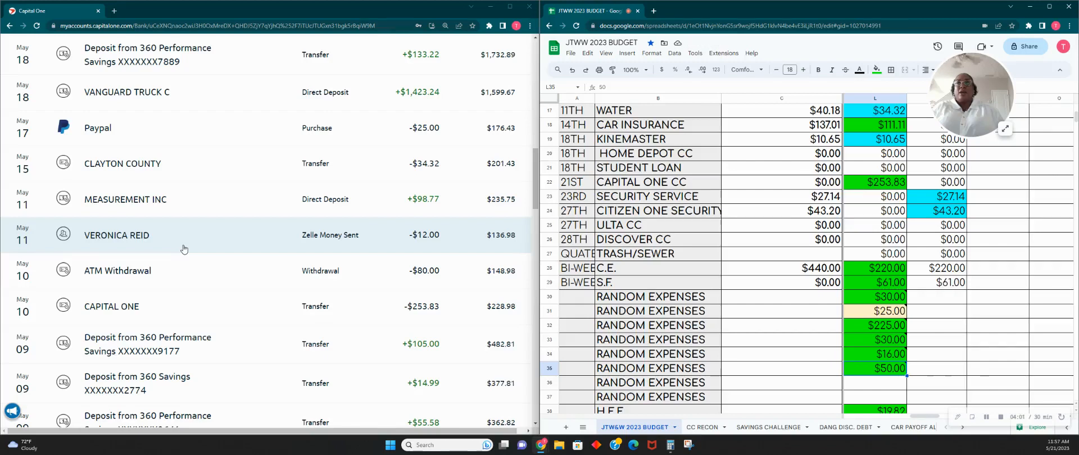
left_click(896, 387)
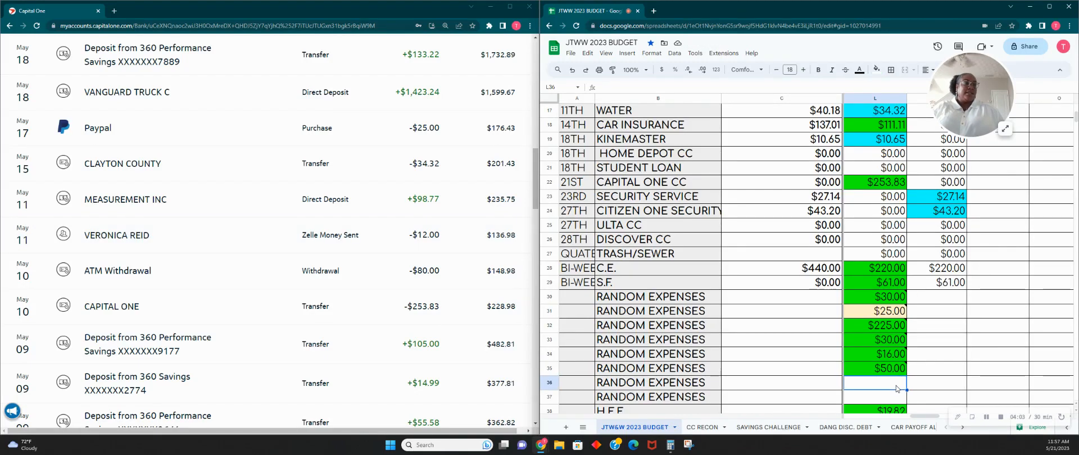
type("12")
key("Tab")
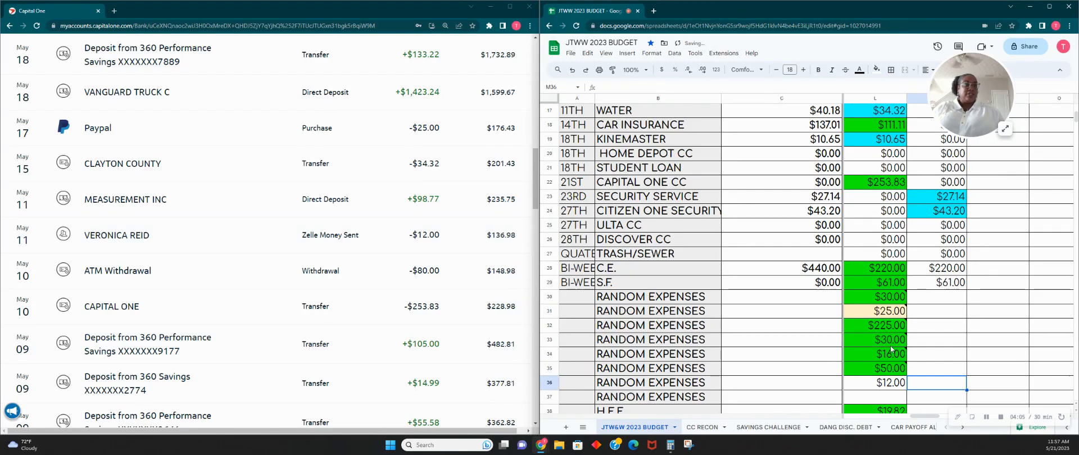
Attach the note "JUICE BUSINESS" to the $12.00 random expense in row 36 and fill the cell green.
right_click(880, 386)
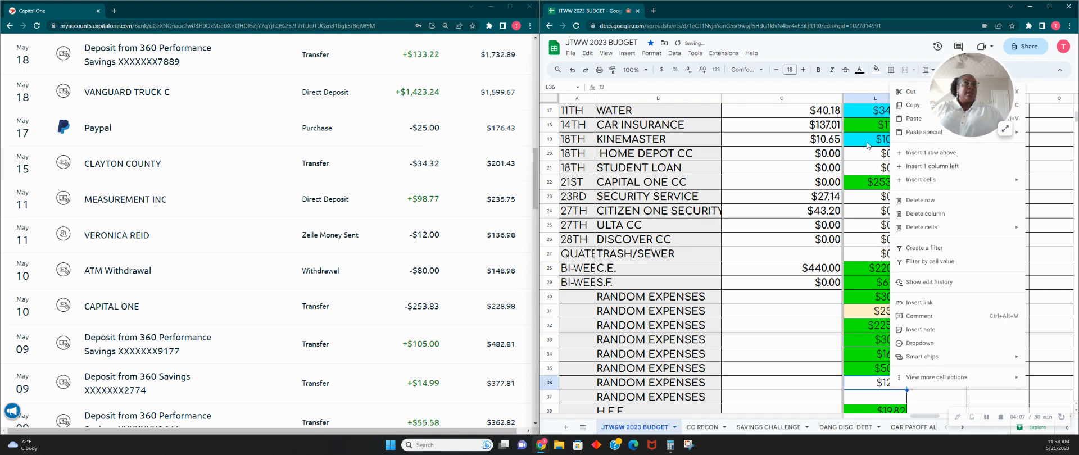
left_click(936, 329)
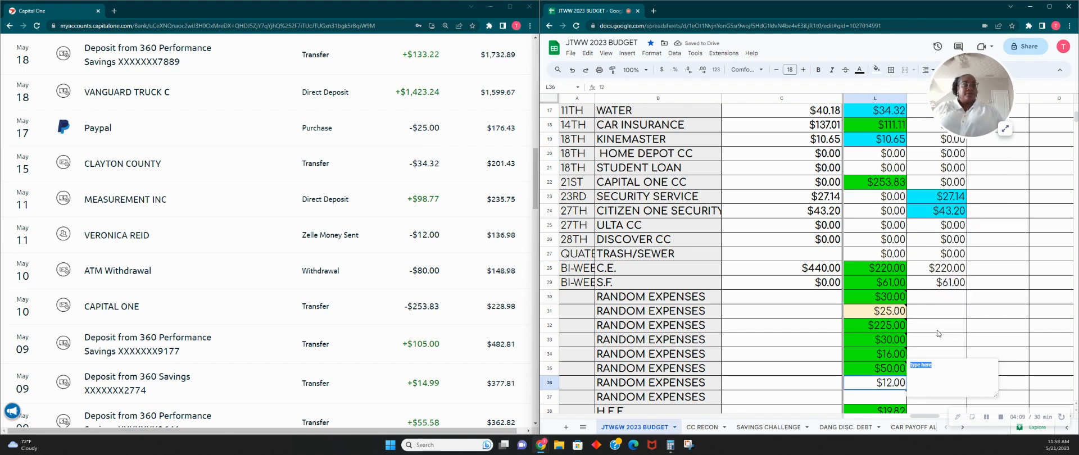
type("jusie")
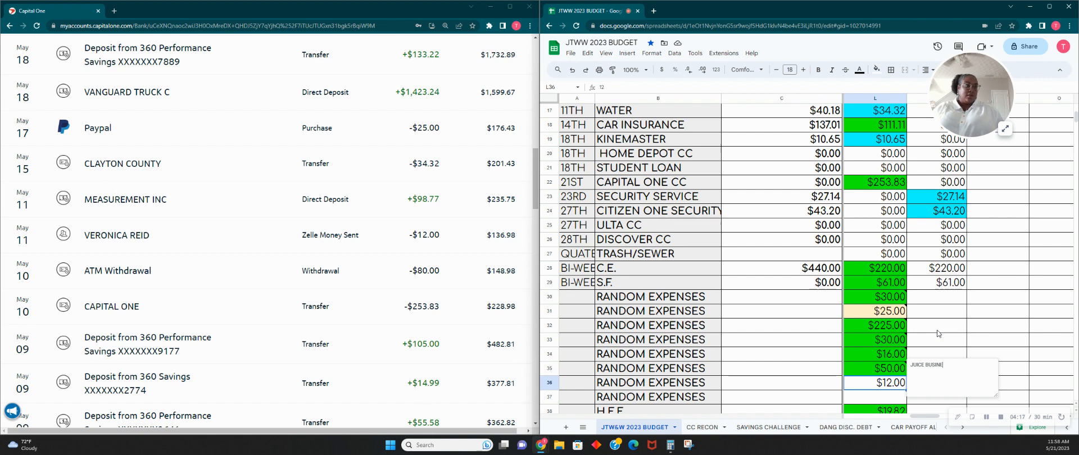
left_click(1036, 356)
left_click(867, 379)
left_click(876, 69)
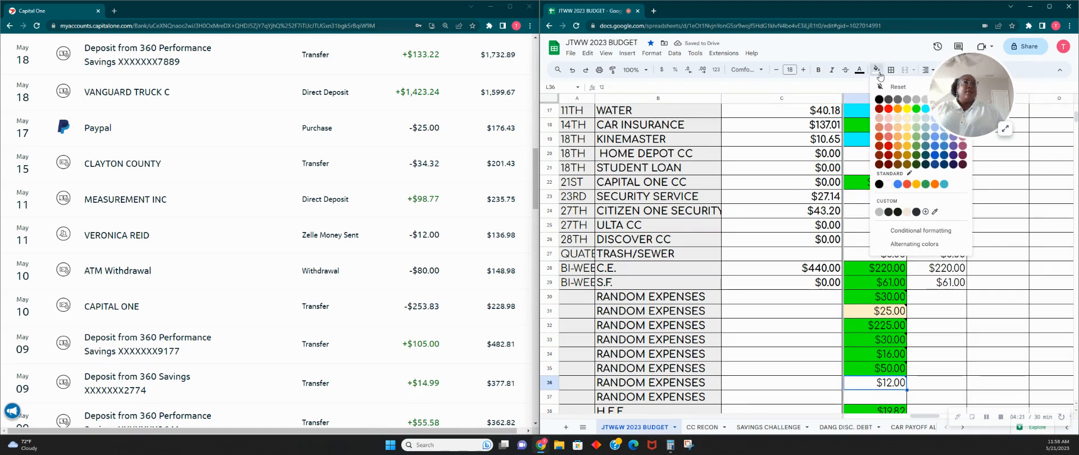
left_click(915, 110)
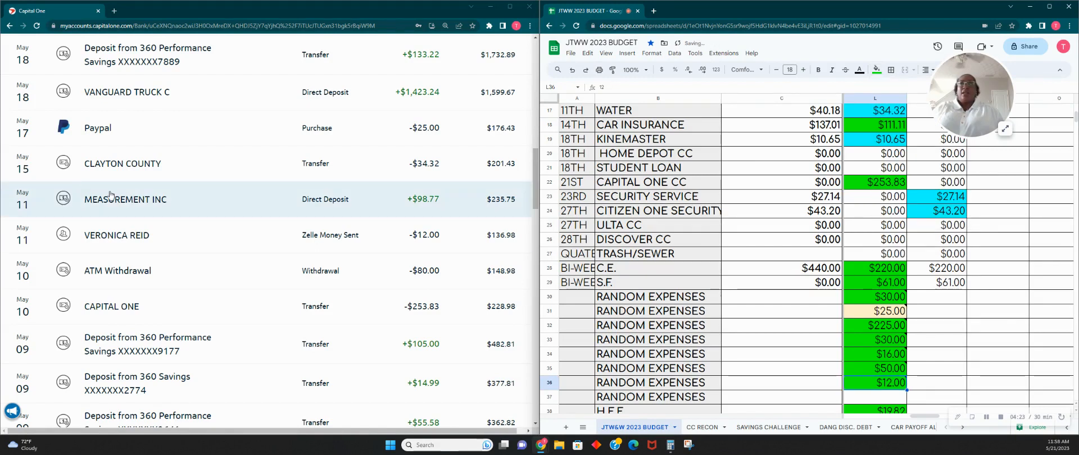
scroll(251, 243, "up", 1)
scroll(236, 246, "up", 1)
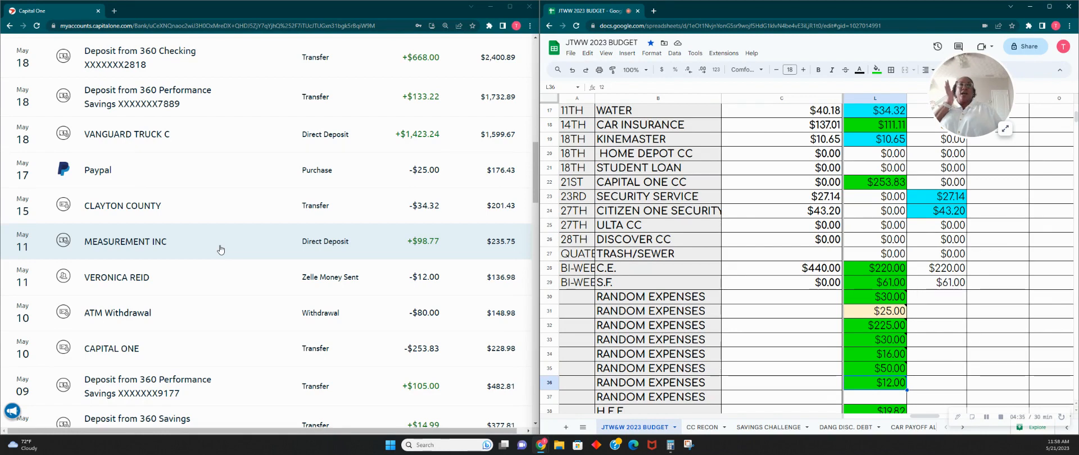
left_click(1006, 134)
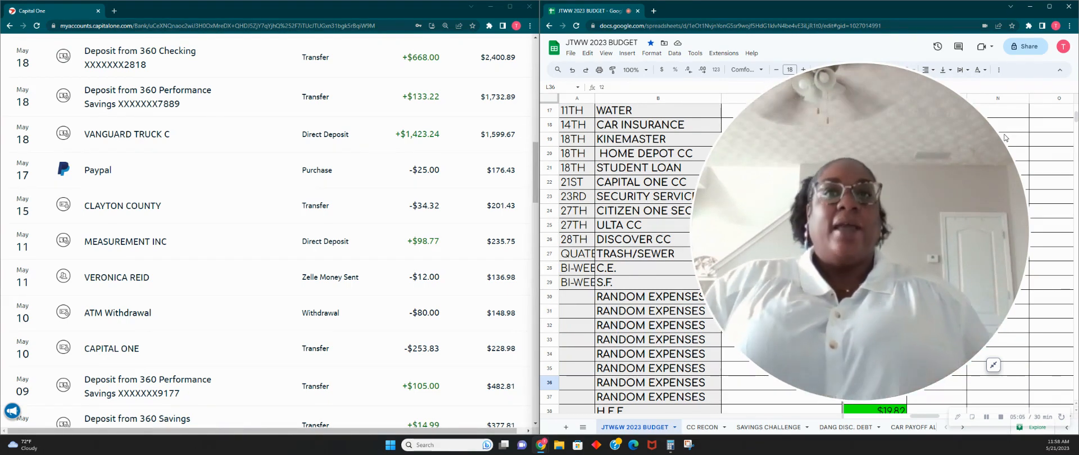
left_click(993, 365)
Add the May 11 Measurement Inc deposit of 98.77 to the Misc. Income formula under Pay #9.
scroll(904, 300, "up", 1)
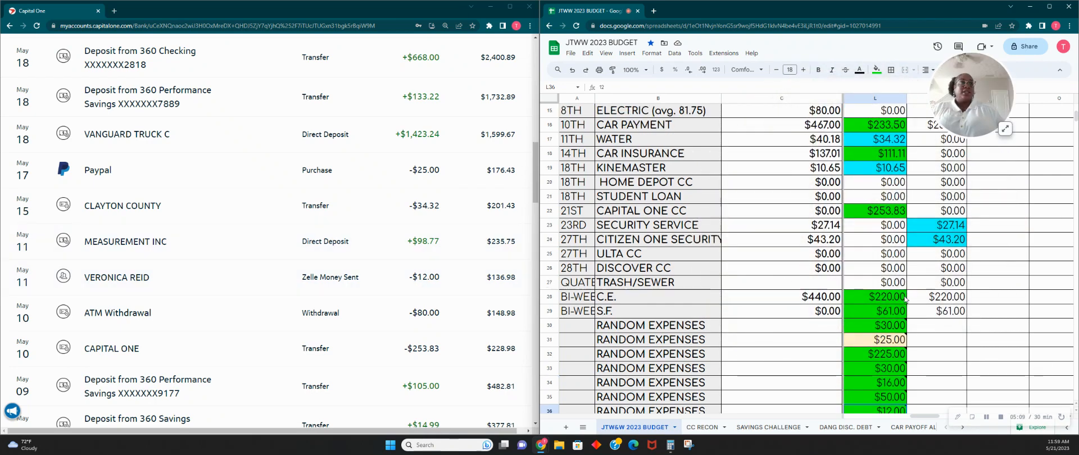
scroll(905, 300, "up", 5)
scroll(955, 230, "up", 2)
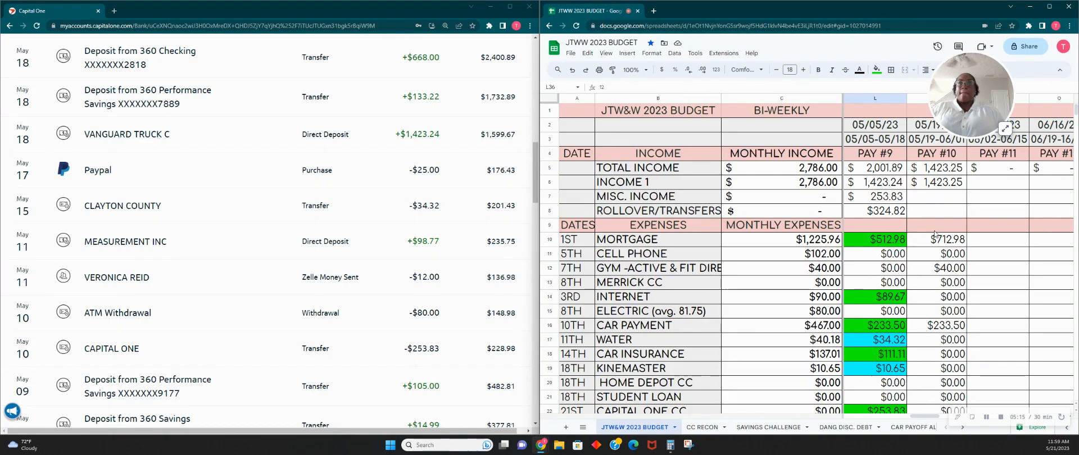
left_click(881, 216)
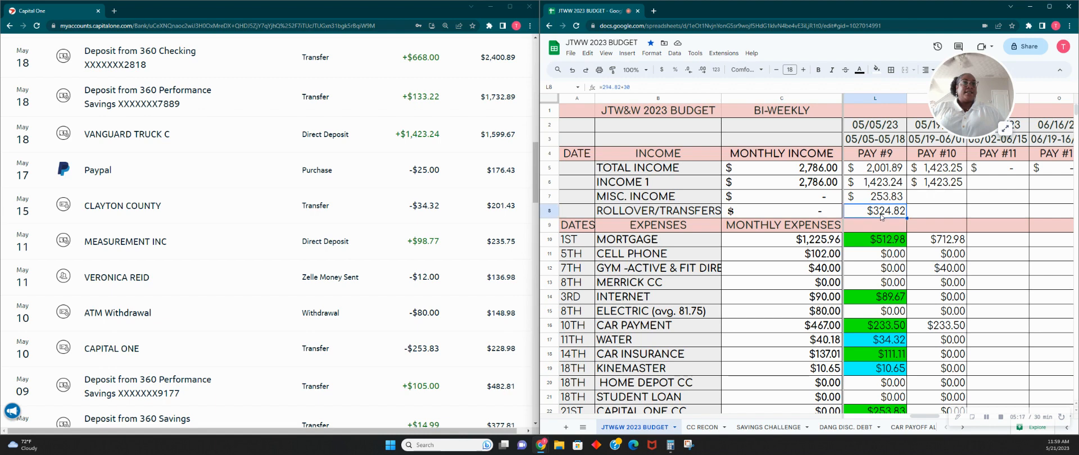
left_click(888, 201)
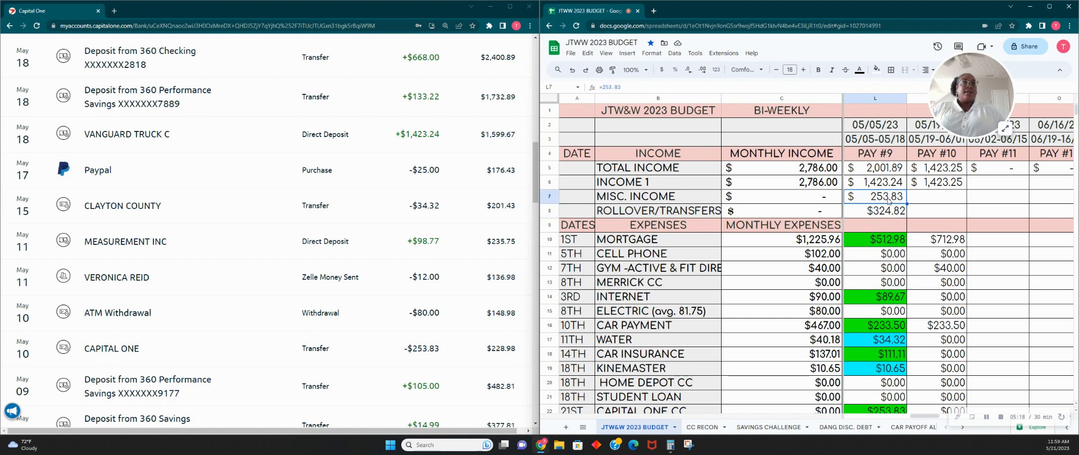
left_click(663, 88)
type("+98")
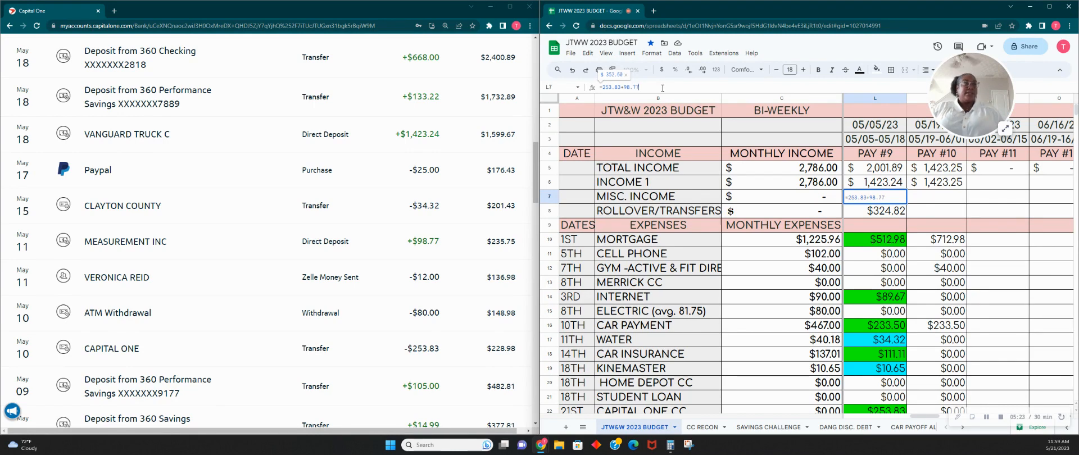
type(".77")
left_click(937, 211)
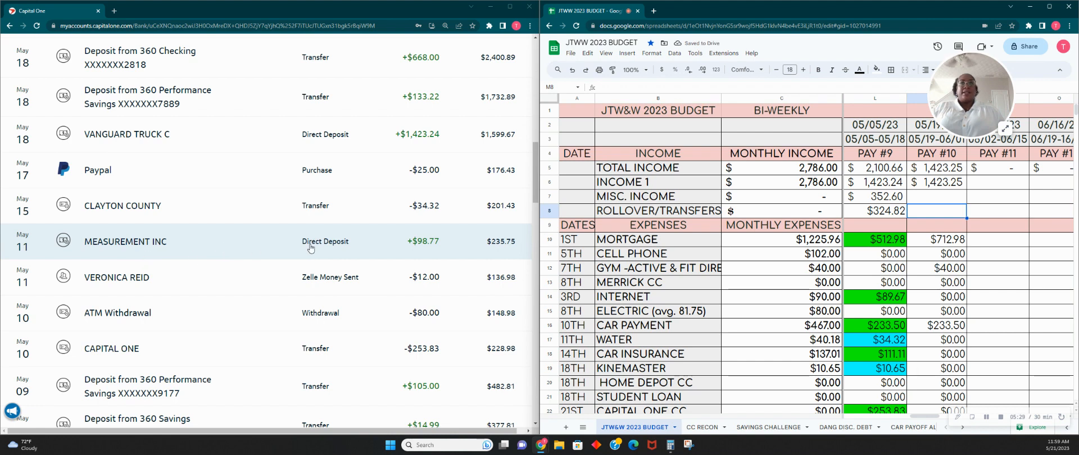
Fill the water expense under Pay #9 green to mark the May 15 Clayton County payment as cleared.
scroll(297, 247, "up", 1)
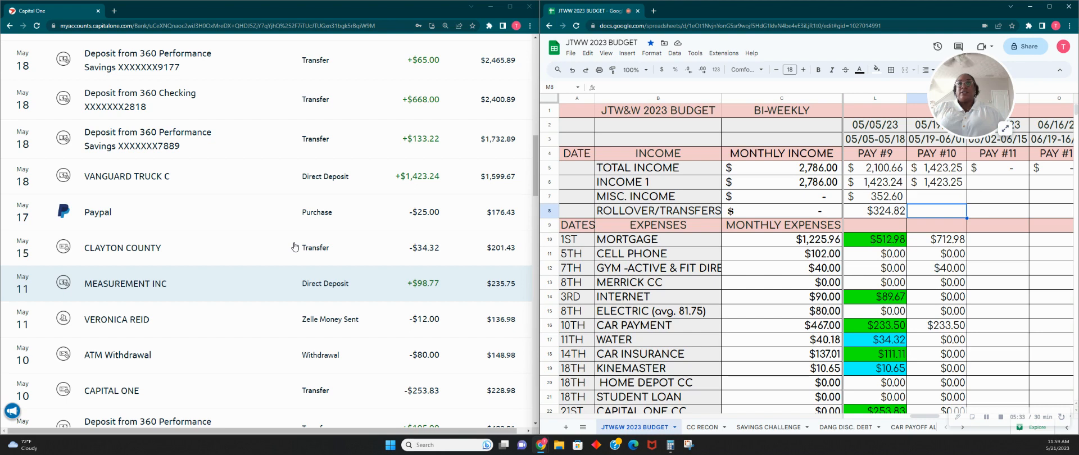
left_click(294, 247)
left_click(294, 247)
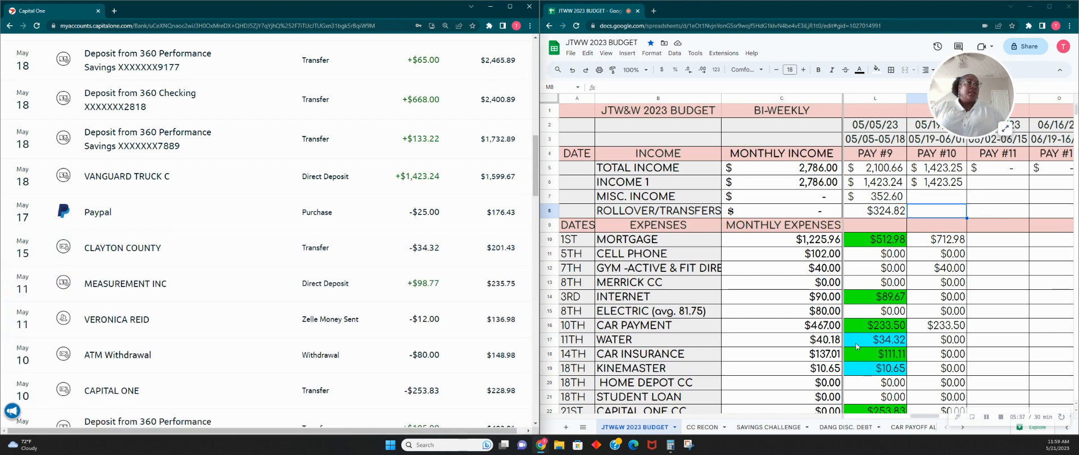
scroll(862, 342, "down", 1)
left_click(876, 285)
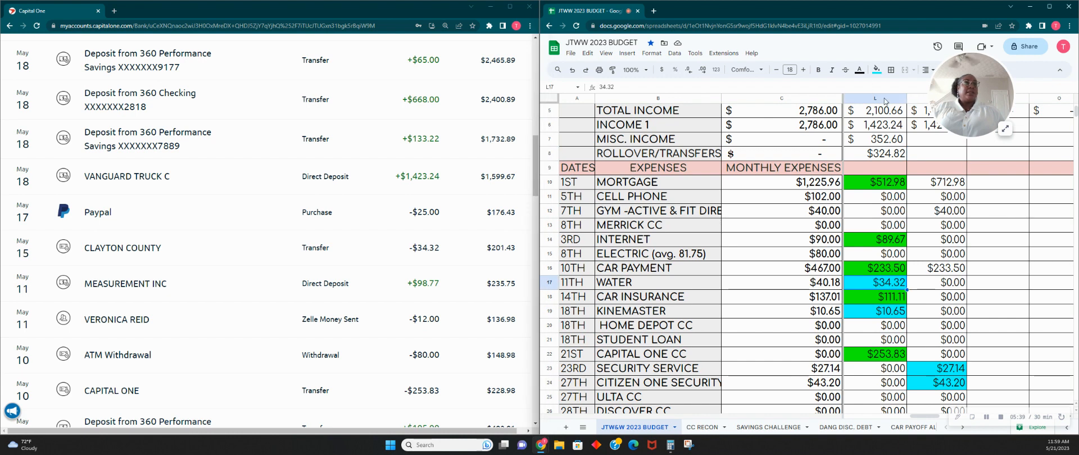
left_click(875, 72)
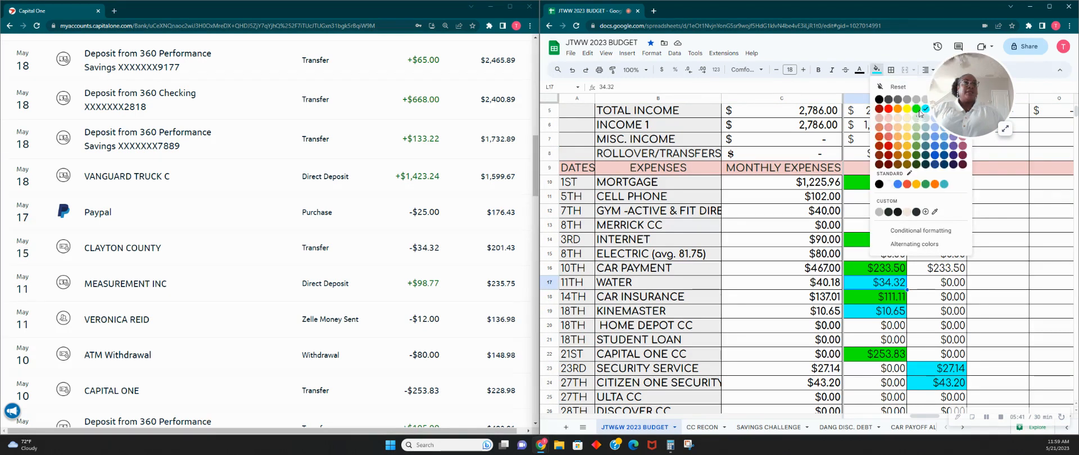
left_click(919, 112)
Check the details of the May 17 Paypal purchase and fill the $25.00 tithes expense in row 31 under Pay #9 green.
scroll(180, 291, "up", 1)
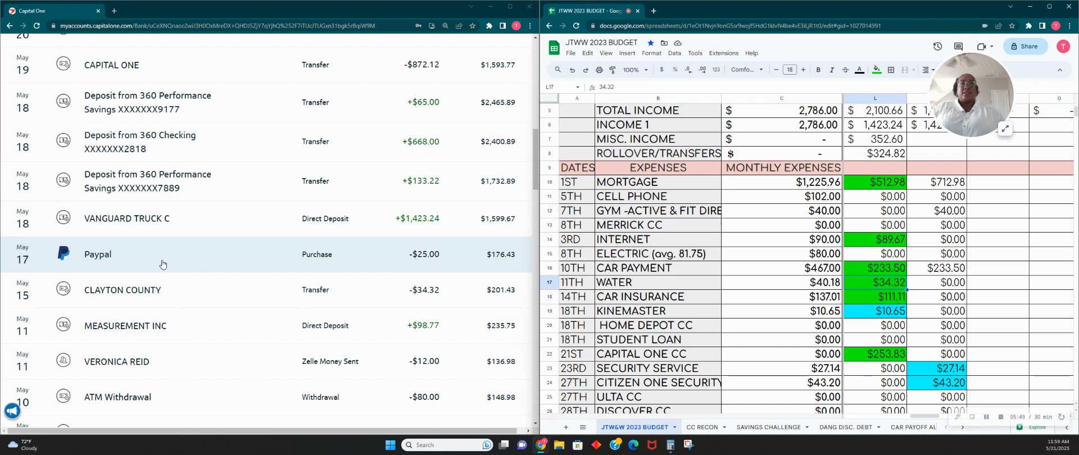
left_click(236, 263)
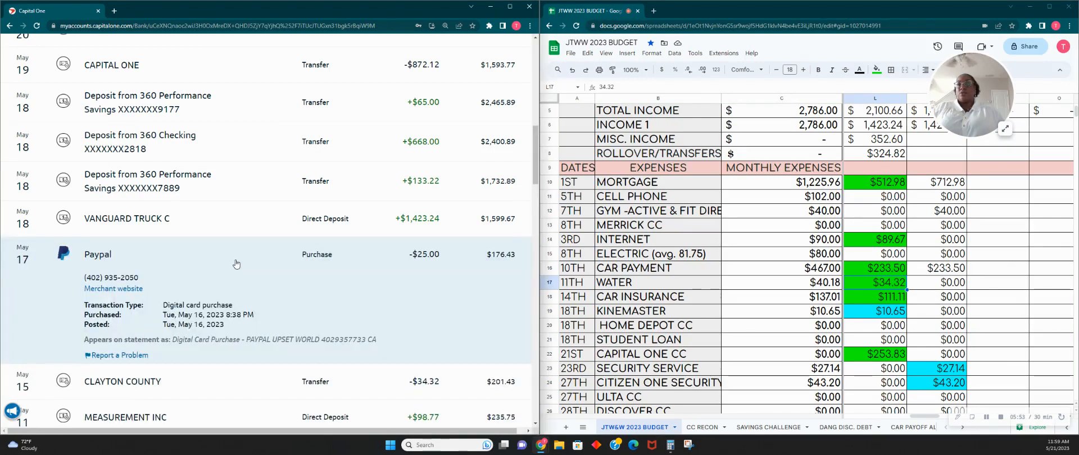
left_click(248, 260)
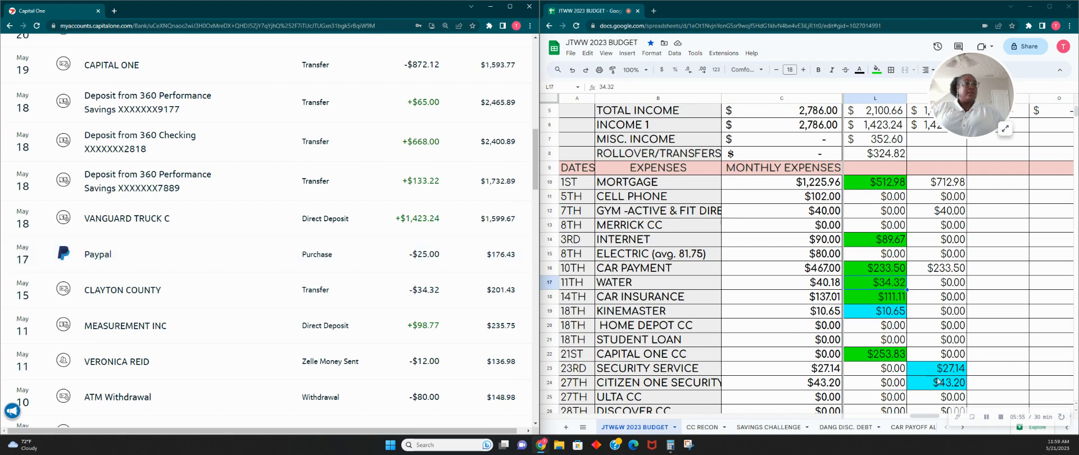
scroll(873, 347, "down", 4)
scroll(872, 347, "down", 1)
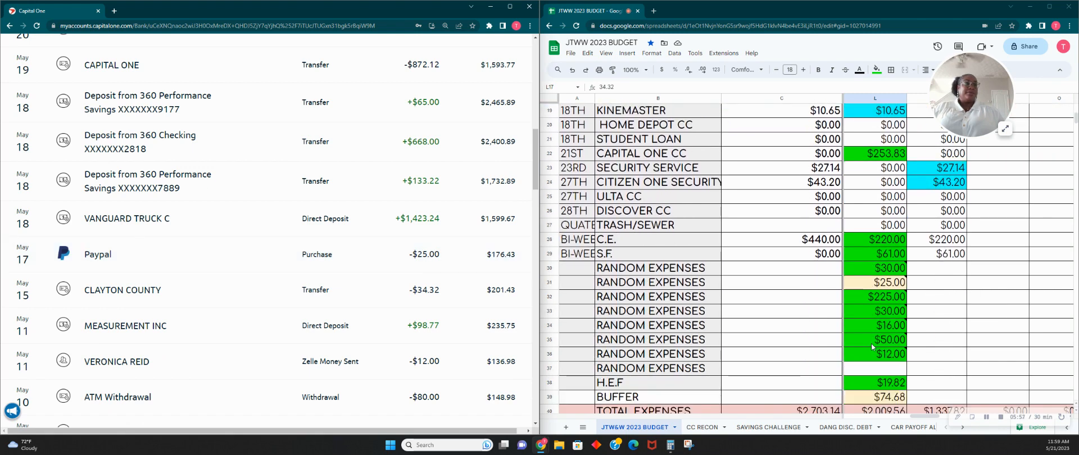
left_click(880, 285)
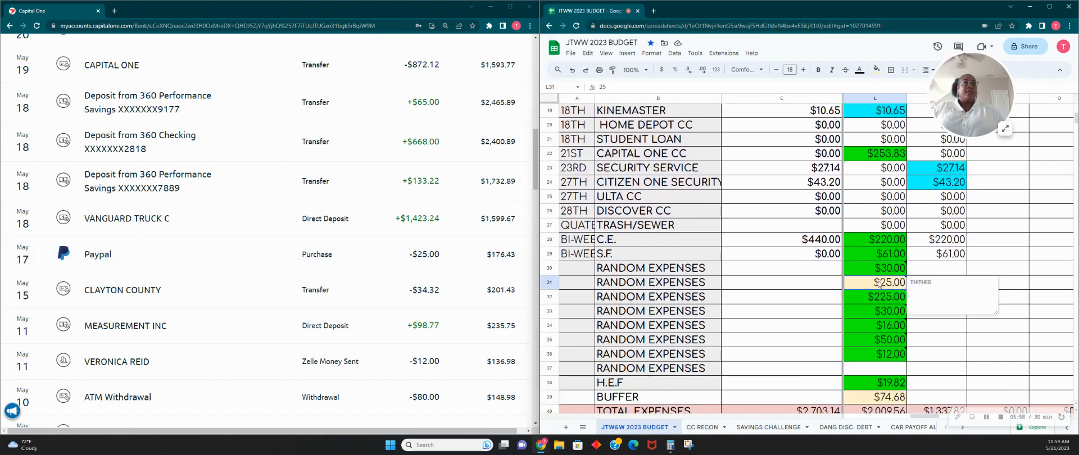
left_click(875, 71)
left_click(916, 109)
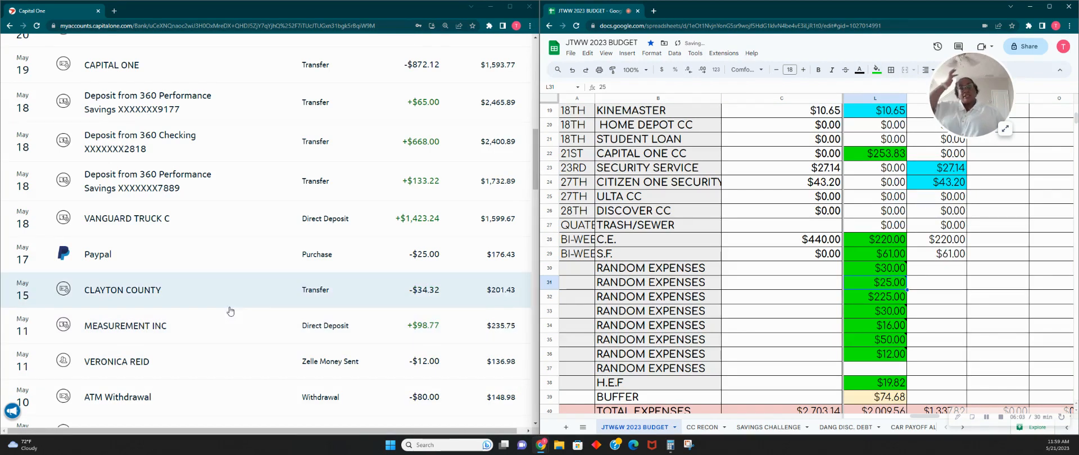
Look up the May 20 Google Kinemaster purchase and enter 10.65 for Kinemaster under Pay #10.
scroll(230, 311, "up", 1)
scroll(230, 310, "up", 2)
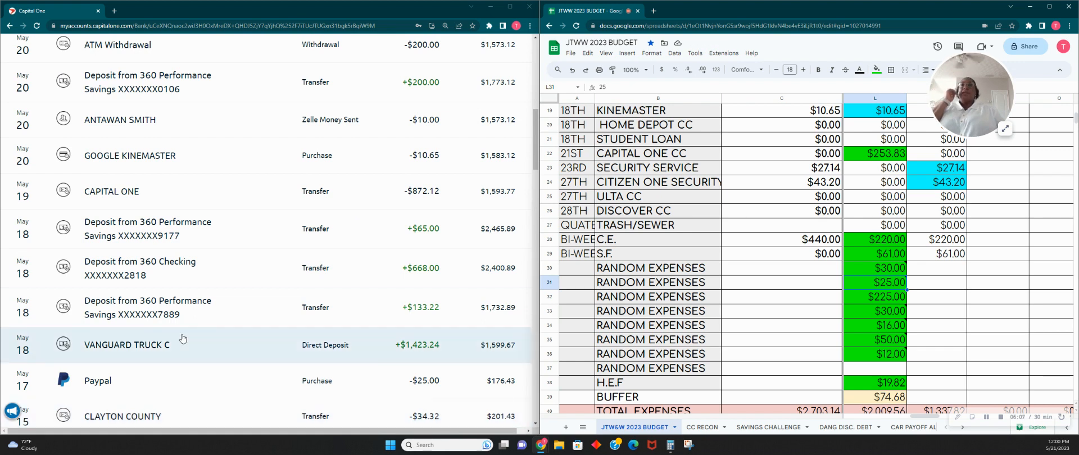
scroll(240, 337, "down", 4)
scroll(240, 337, "down", 2)
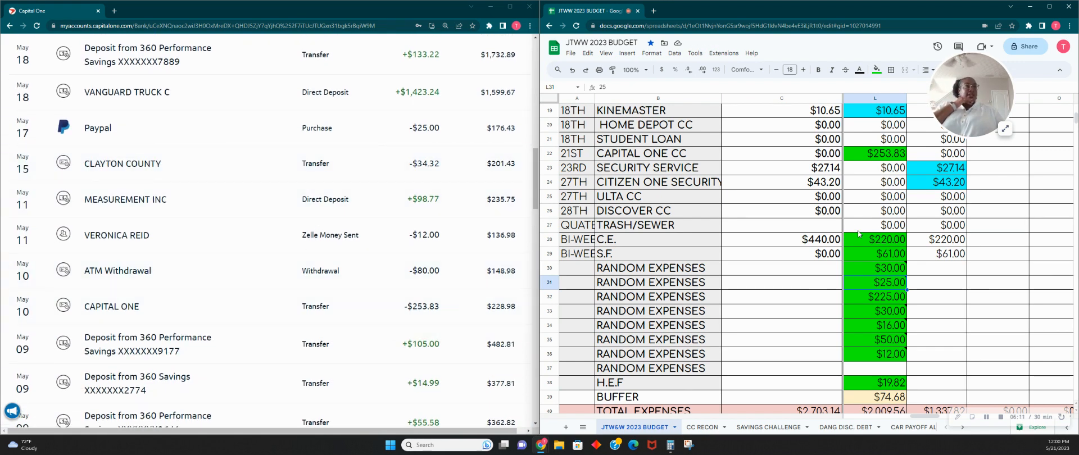
scroll(860, 236, "down", 2)
scroll(862, 242, "up", 6)
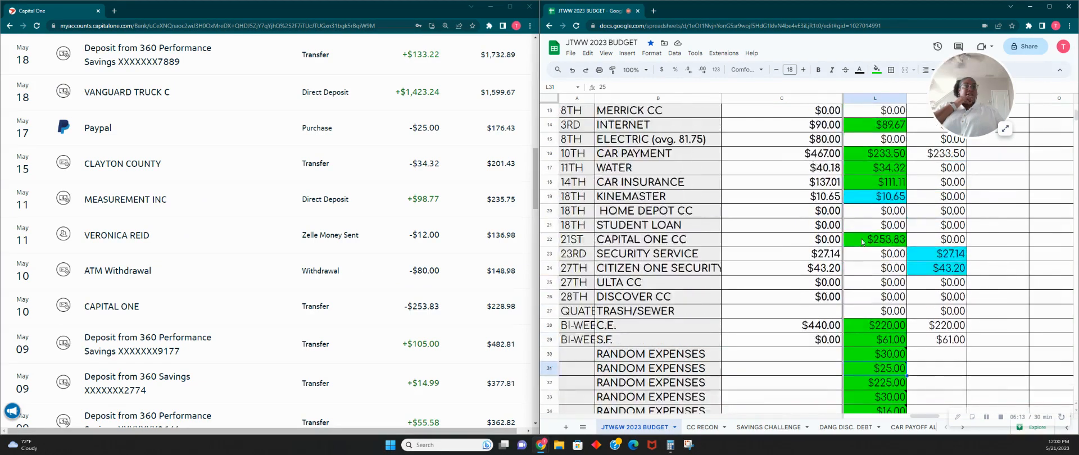
left_click(880, 231)
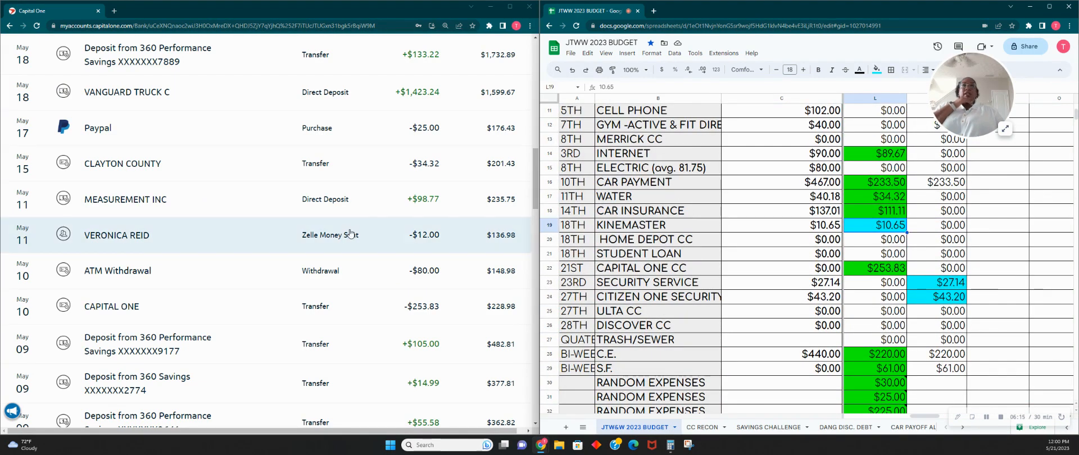
scroll(349, 234, "up", 3)
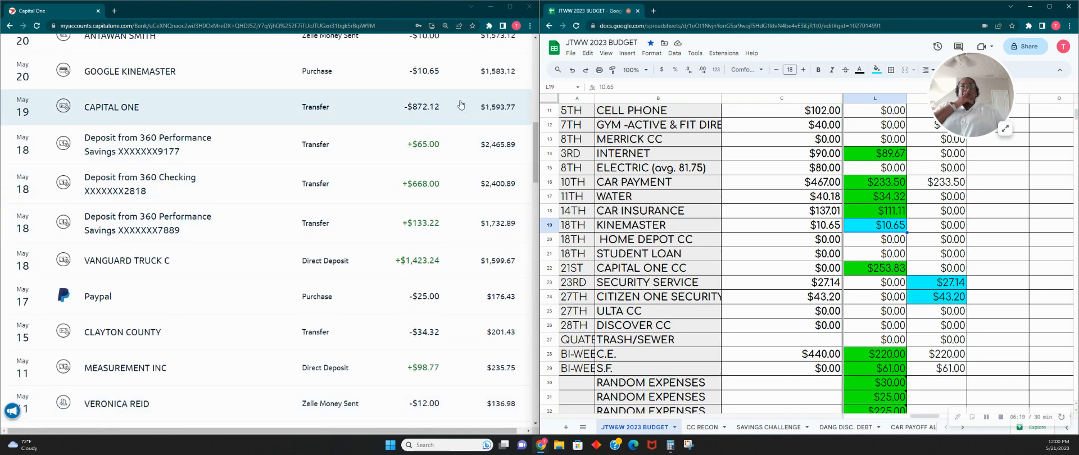
left_click(944, 227)
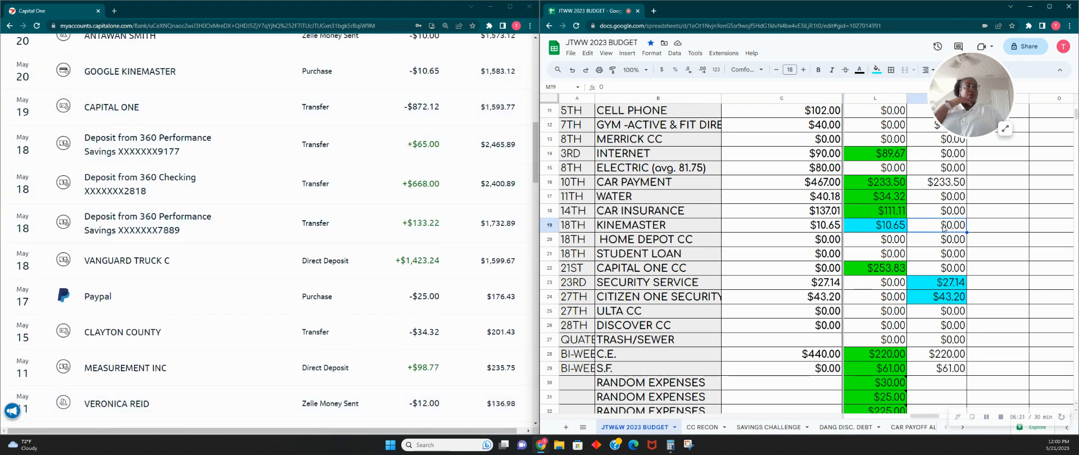
type("10.65")
Fill the Kinemaster cell under Pay #10 cyan.
left_click(891, 228)
left_click(926, 230)
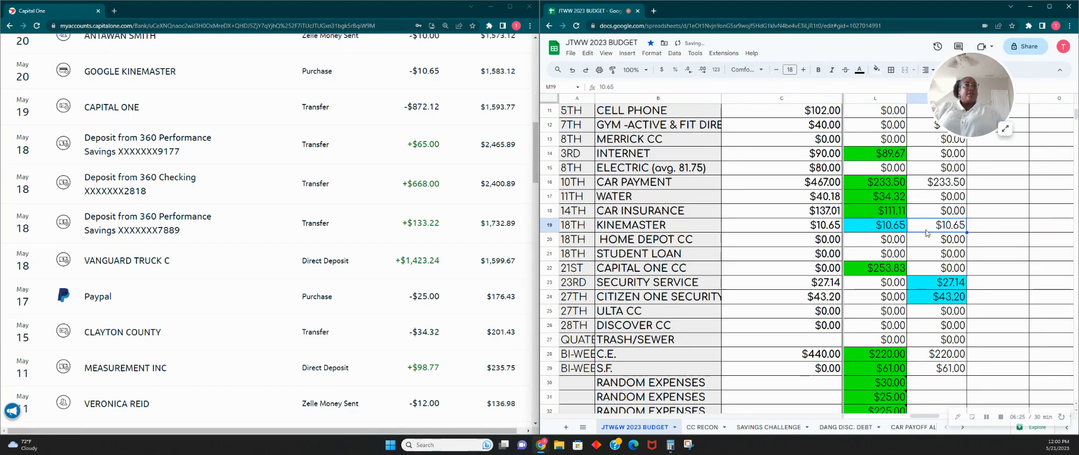
left_click(872, 70)
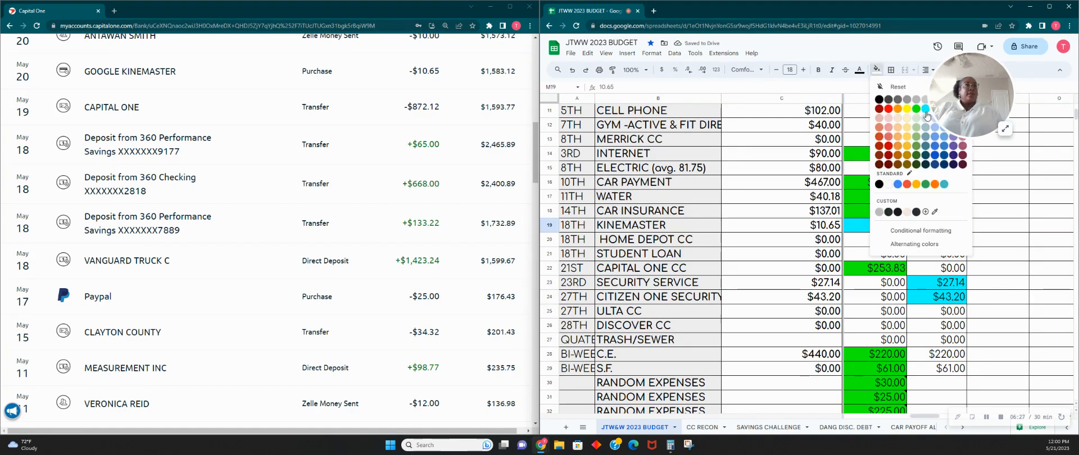
left_click(925, 111)
Remove the fill colour from the Kinemaster cell under Pay #9 and set its amount to 0.
left_click(869, 231)
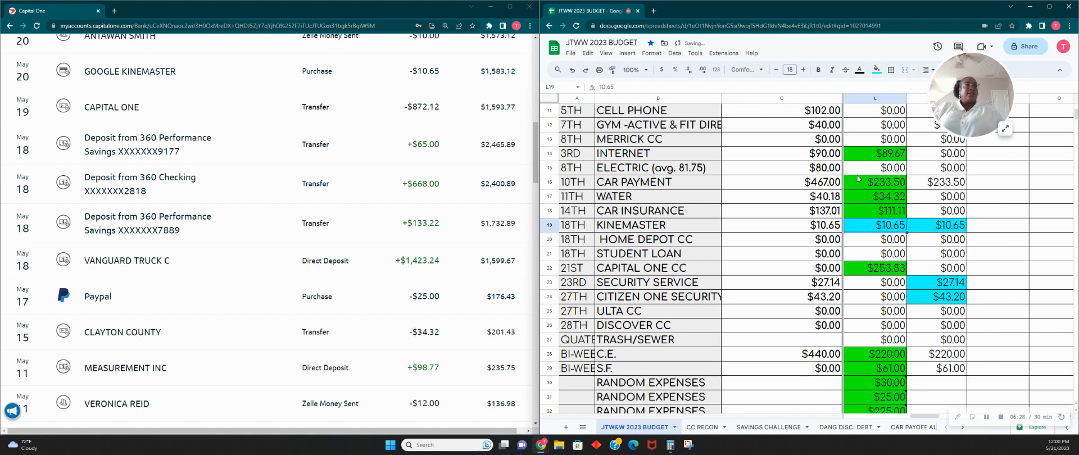
left_click(877, 71)
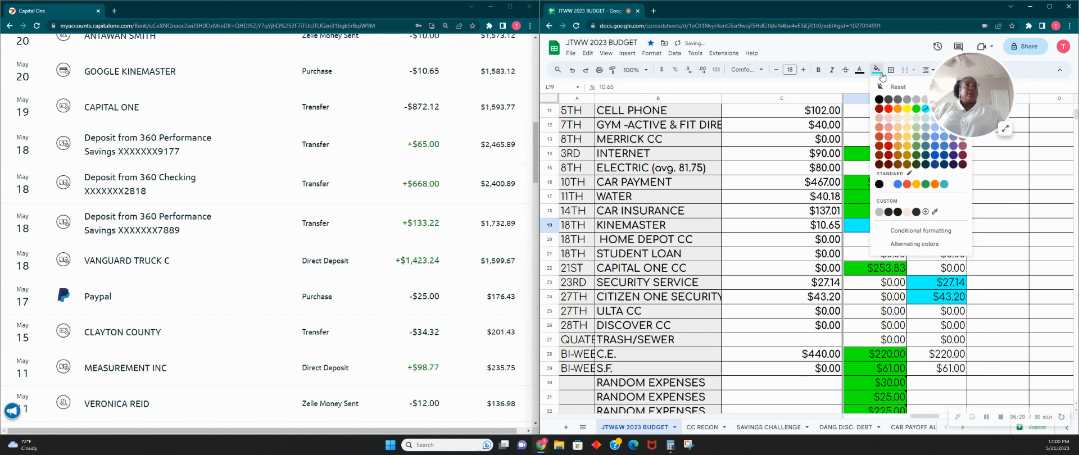
left_click(879, 213)
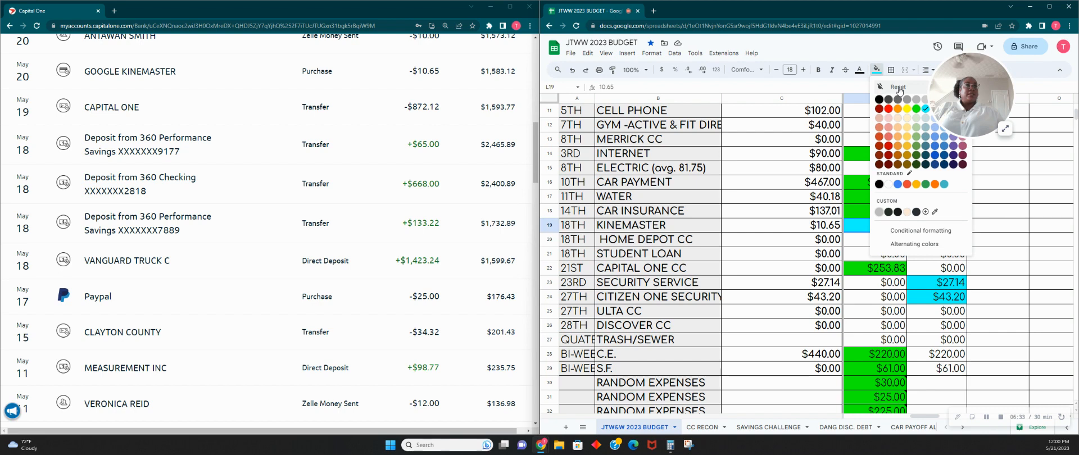
type("0")
key("Return")
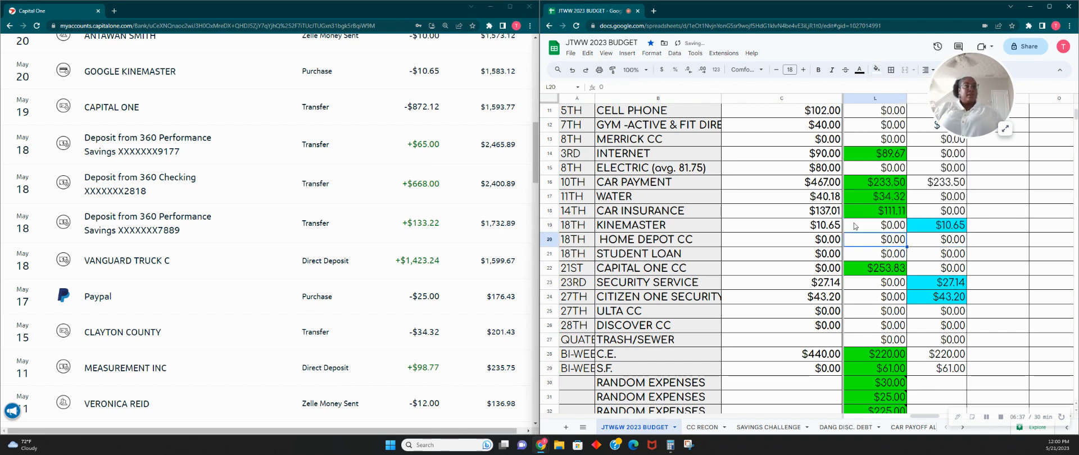
Set the Buffer amount in row 39 under Pay #9 to 0 and remove the cell's fill colour.
scroll(854, 226, "up", 4)
scroll(855, 227, "down", 6)
scroll(854, 230, "down", 3)
left_click(879, 283)
type("0")
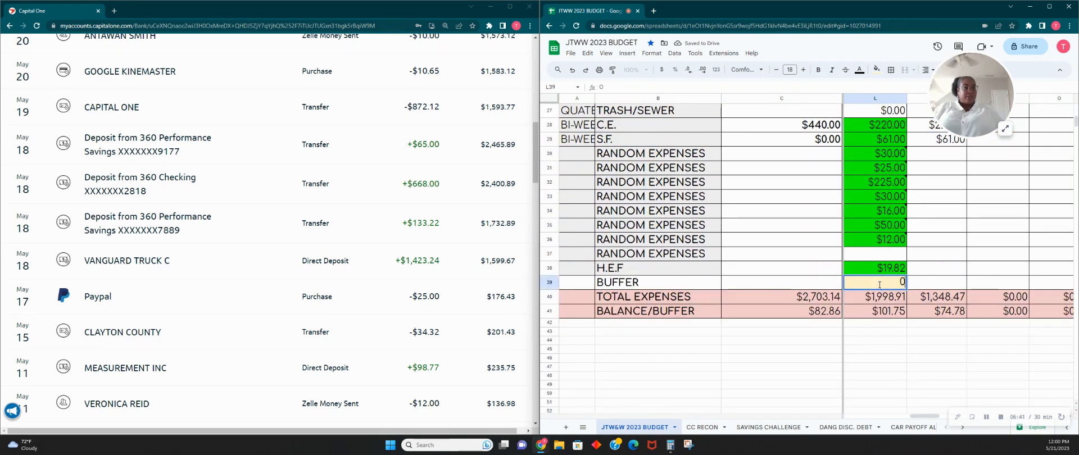
key("Return")
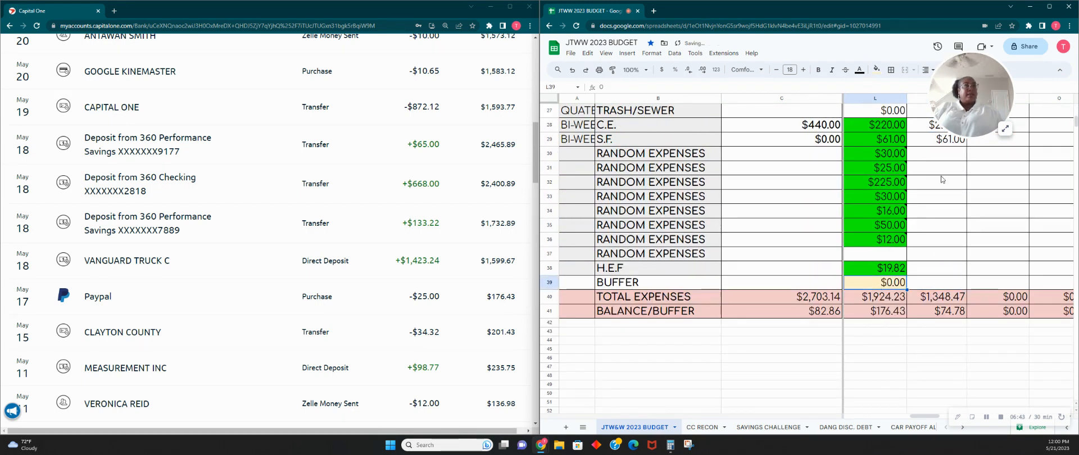
left_click(876, 69)
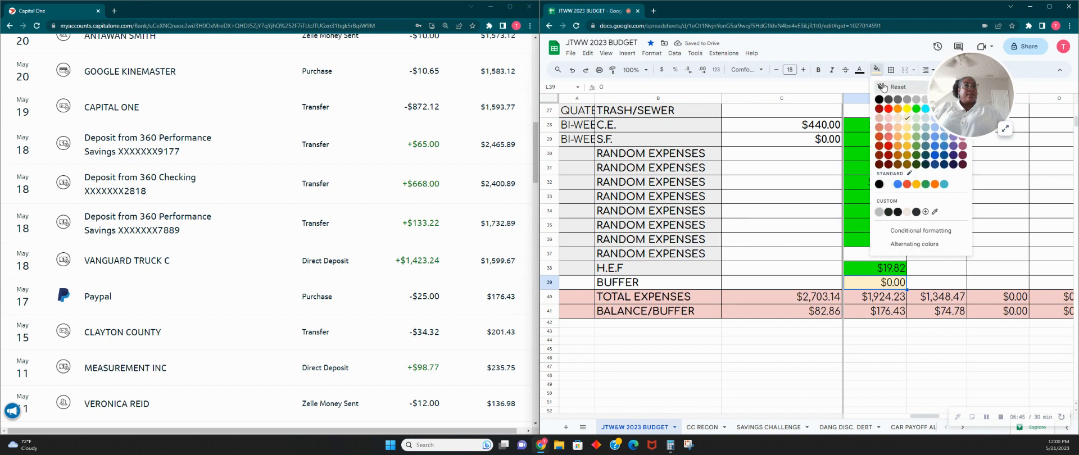
left_click(886, 86)
scroll(310, 348, "down", 2)
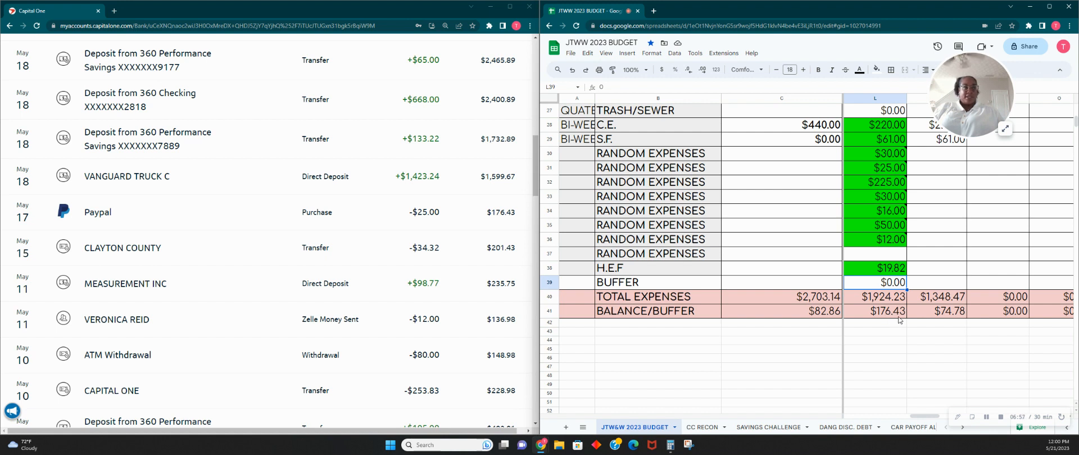
scroll(899, 320, "up", 6)
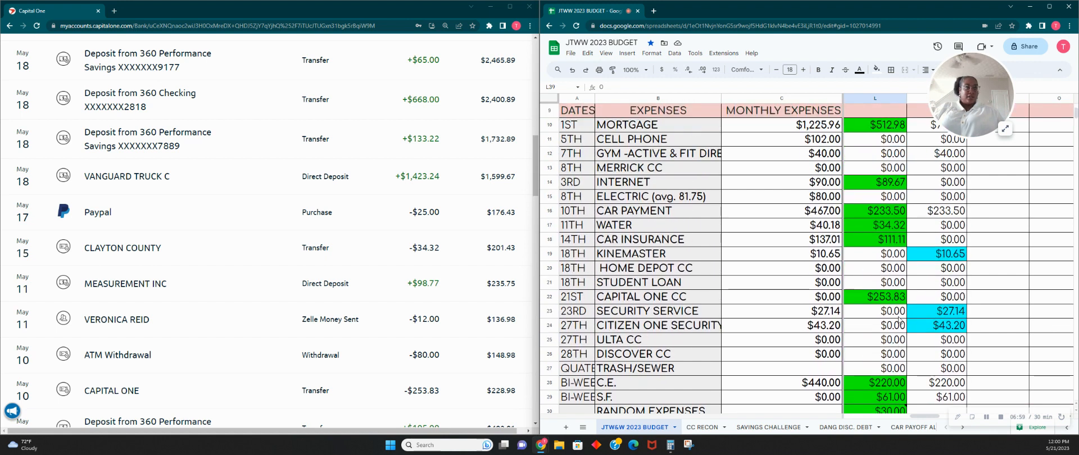
Subtract 176.43 from 235.75 in Calculator to compare the May 11 account balance with the Pay #9 balance.
scroll(899, 321, "up", 2)
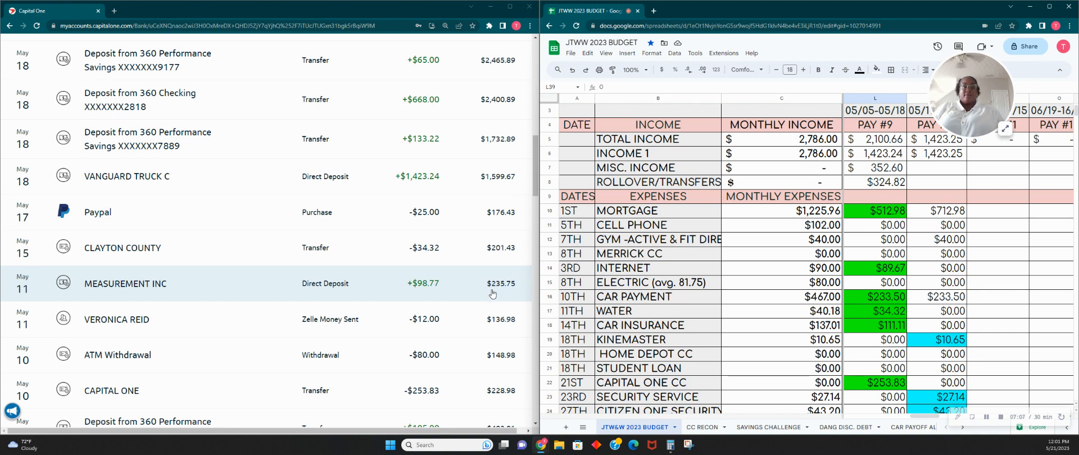
key("alt+Tab")
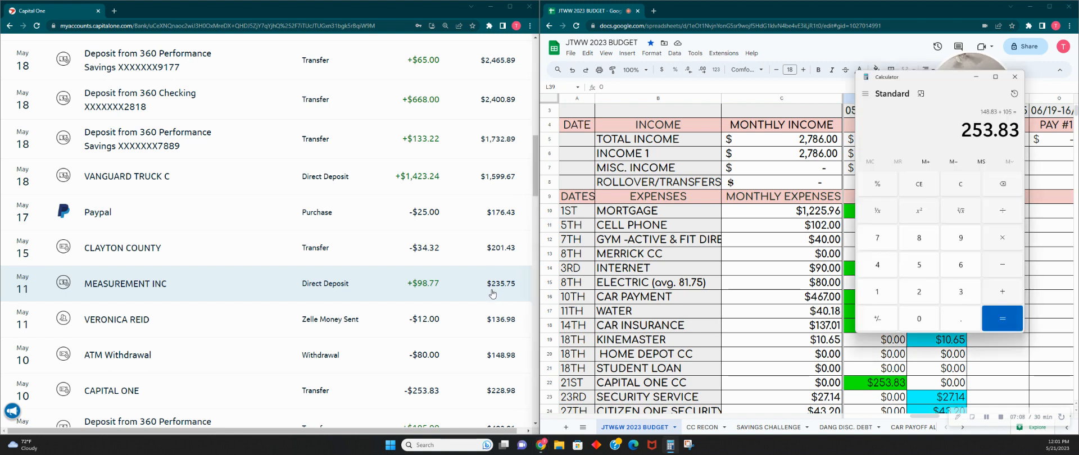
left_click(962, 184)
type("235.75")
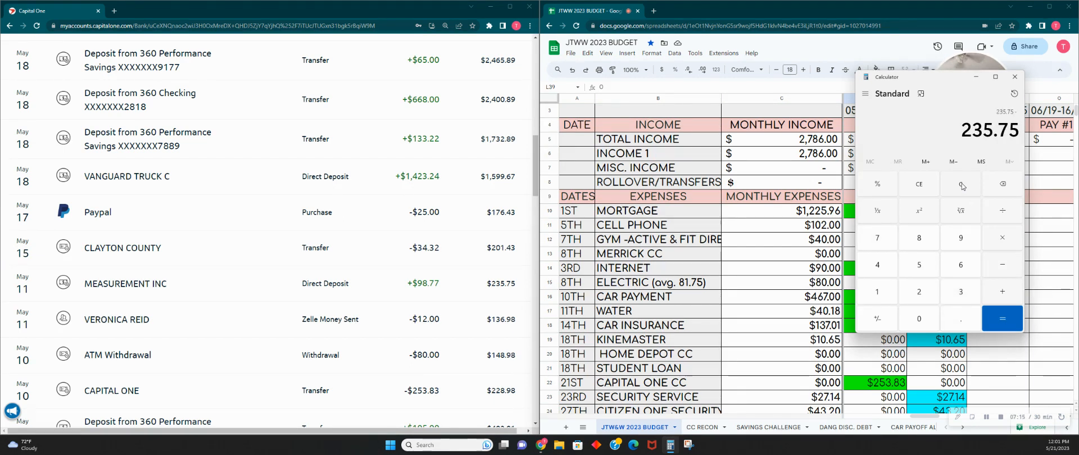
left_click_drag(942, 83, 675, 66)
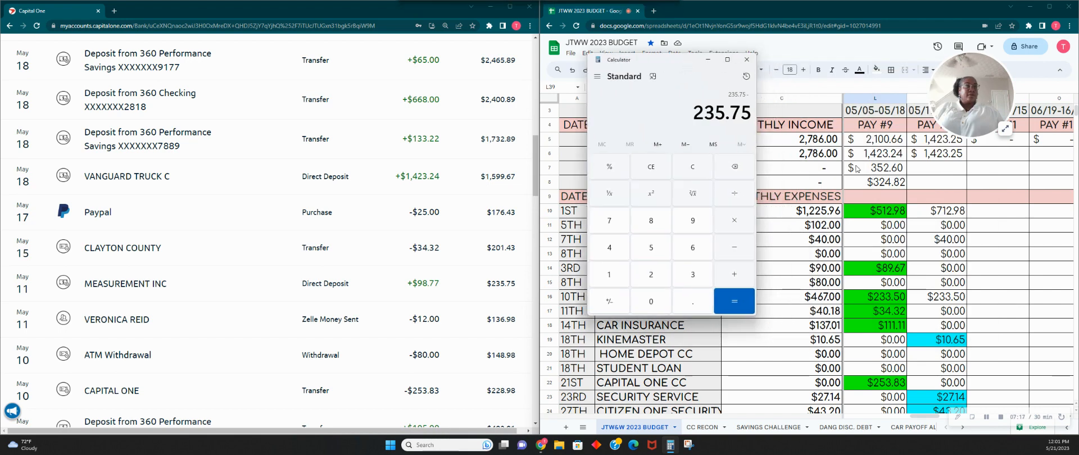
scroll(921, 234, "down", 6)
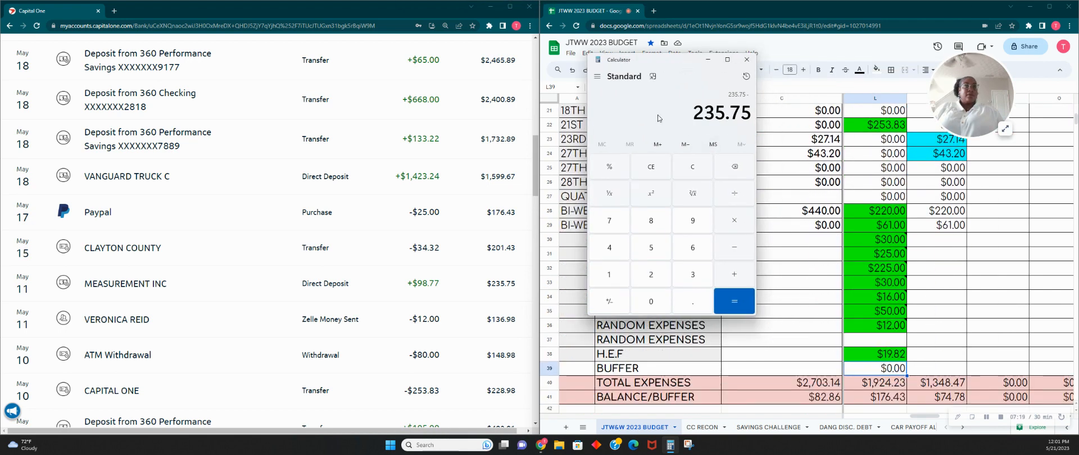
type("176.43")
key("Return")
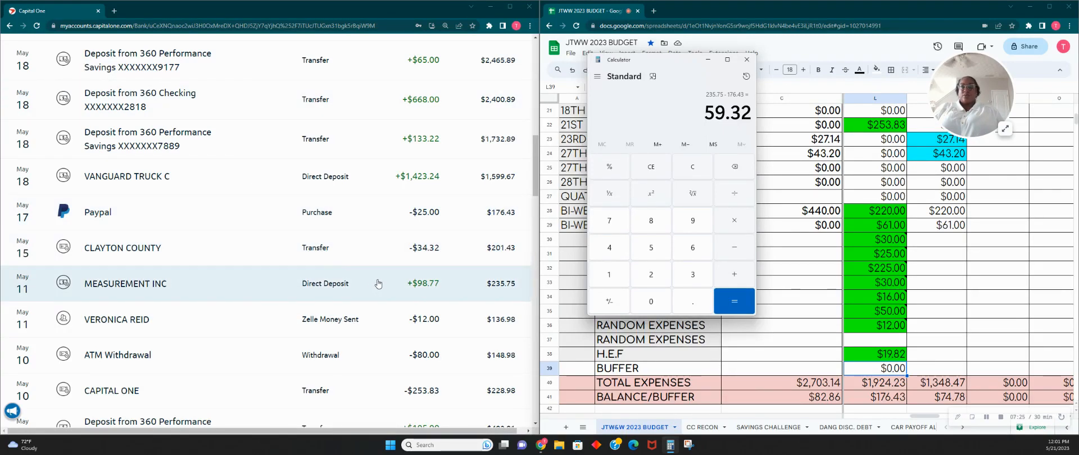
Examine the checking account's transactions and running balances from May 11 back to the end of April.
scroll(379, 283, "down", 5)
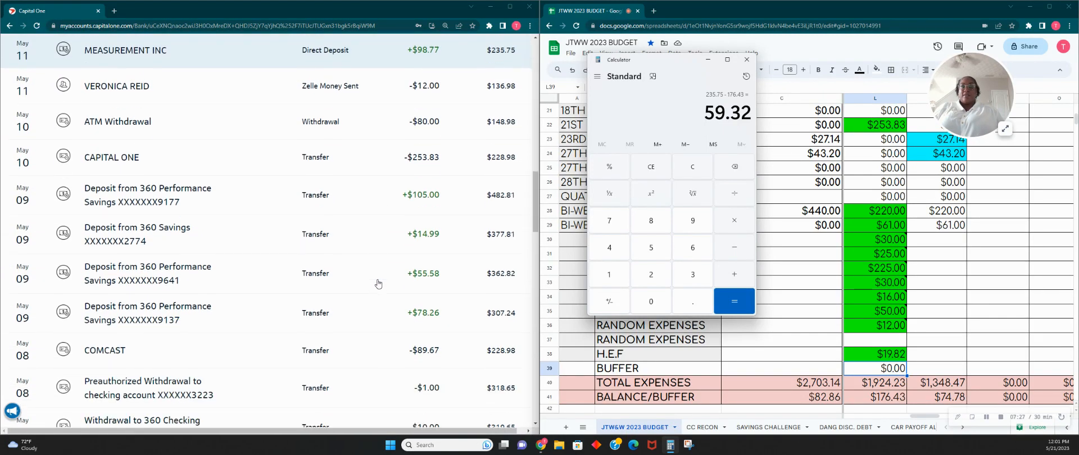
scroll(378, 284, "down", 6)
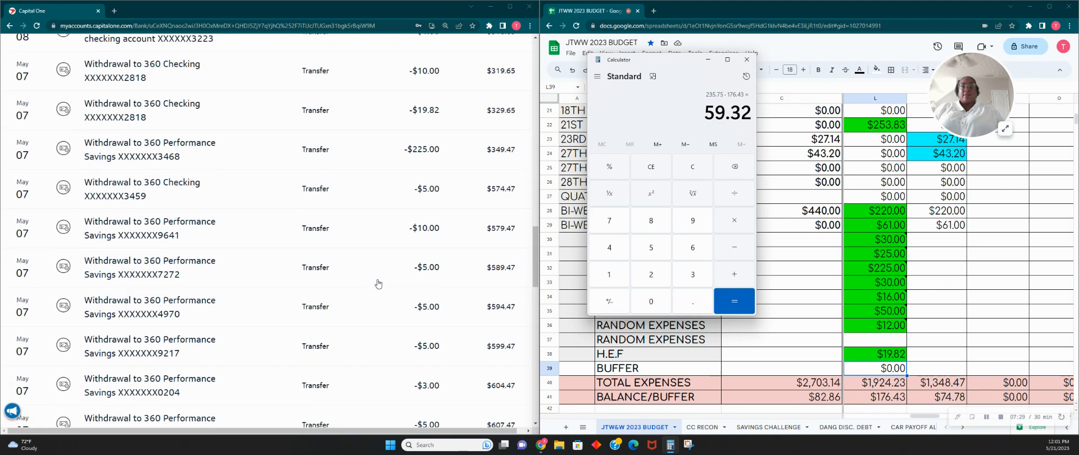
scroll(378, 284, "down", 9)
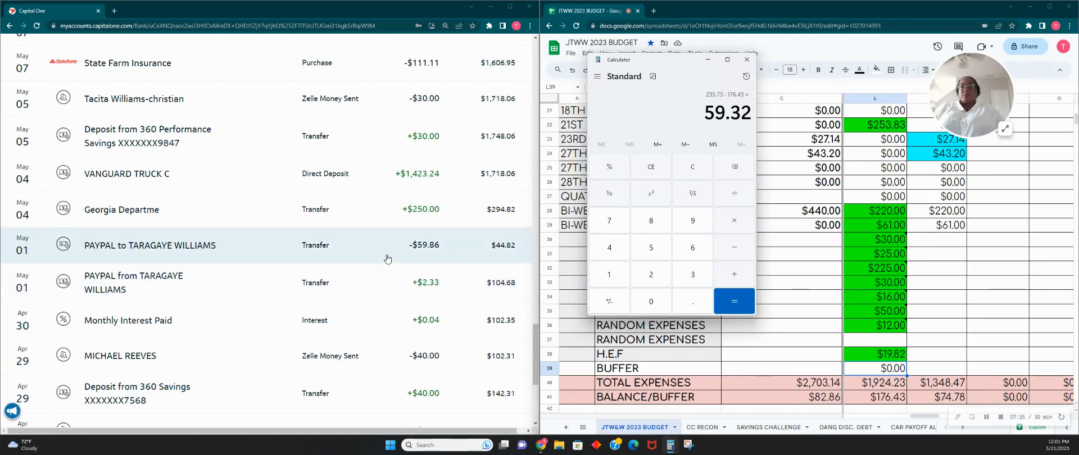
left_click(387, 259)
left_click(387, 259)
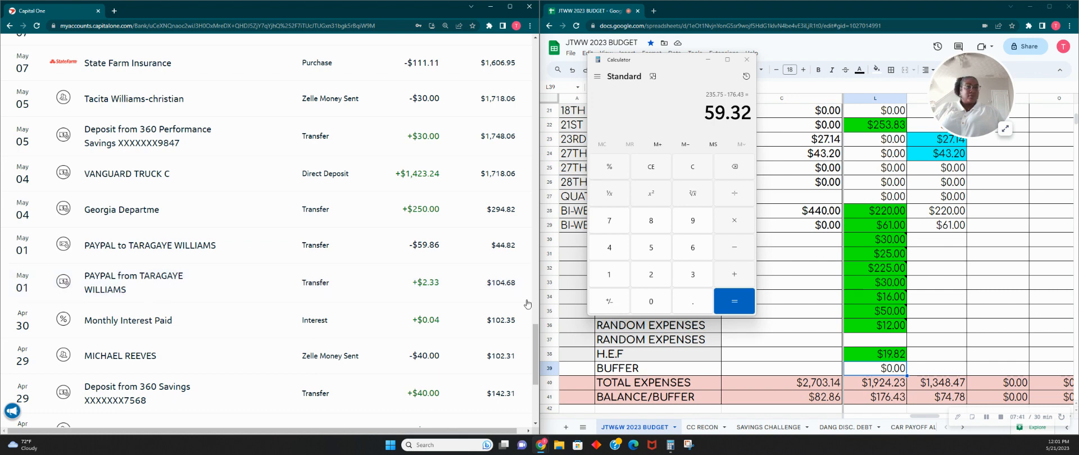
scroll(397, 313, "down", 2)
scroll(398, 314, "up", 4)
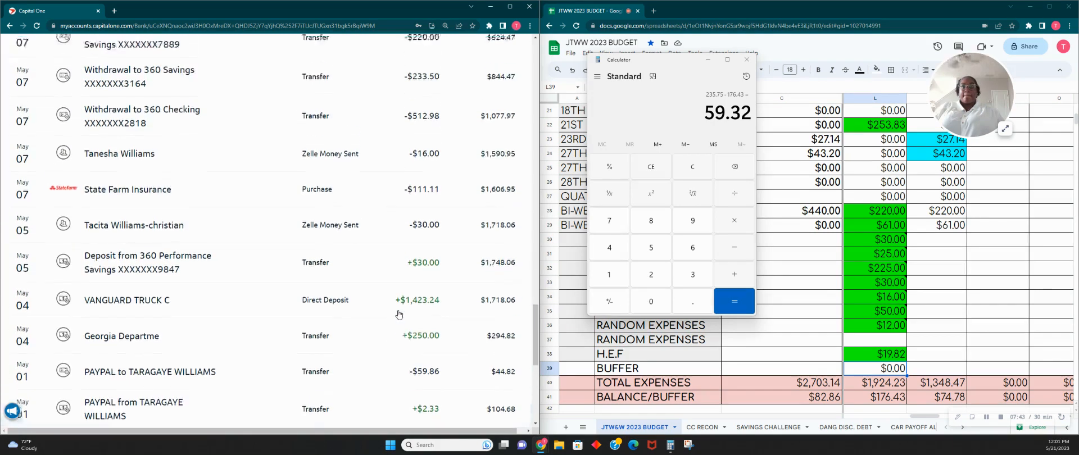
Go back through the transactions up to May 20 and check the running balance at the May 17 Paypal purchase.
scroll(399, 314, "up", 3)
scroll(399, 314, "up", 6)
scroll(399, 315, "up", 5)
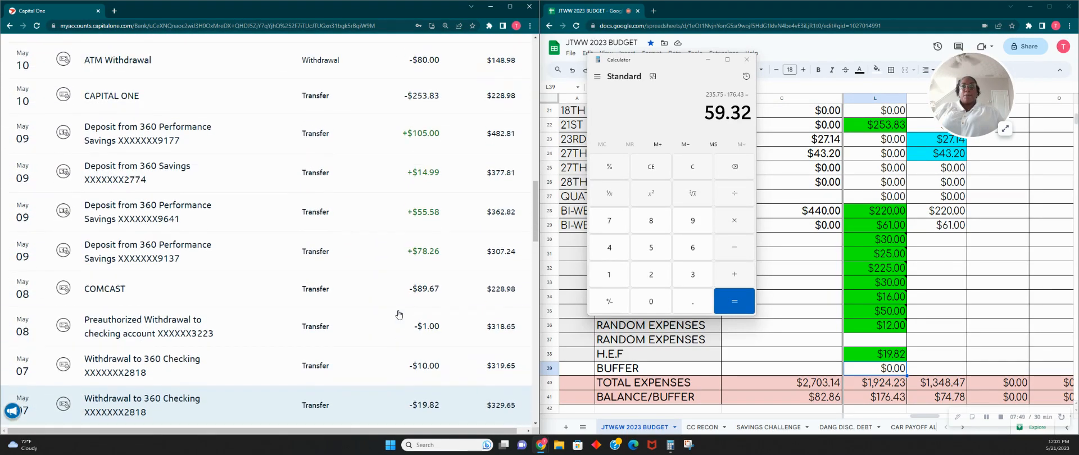
scroll(399, 314, "up", 4)
scroll(399, 314, "up", 5)
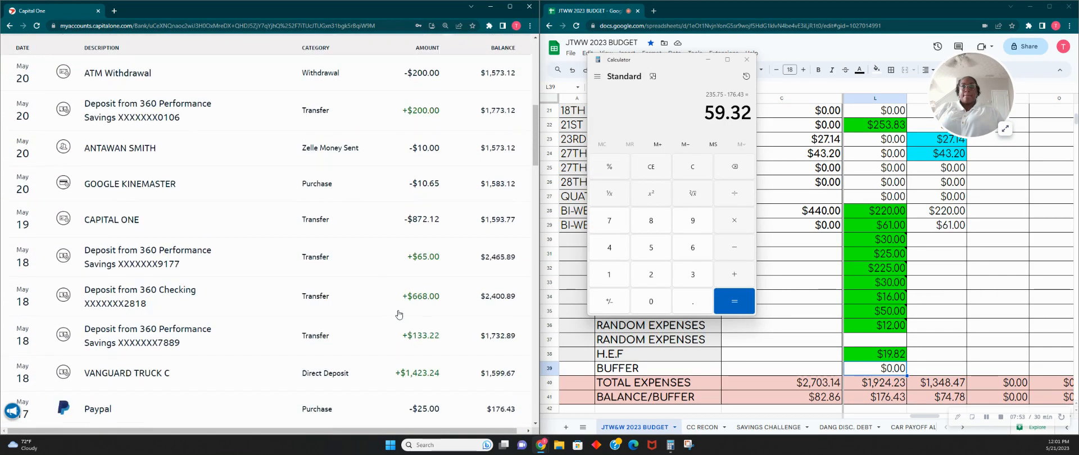
scroll(399, 314, "up", 1)
scroll(399, 314, "down", 2)
scroll(399, 314, "down", 4)
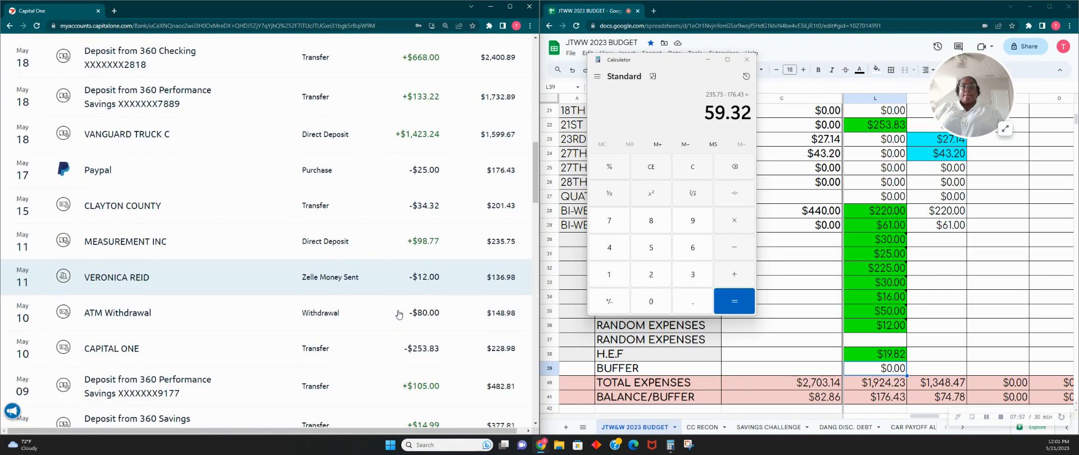
scroll(399, 314, "down", 1)
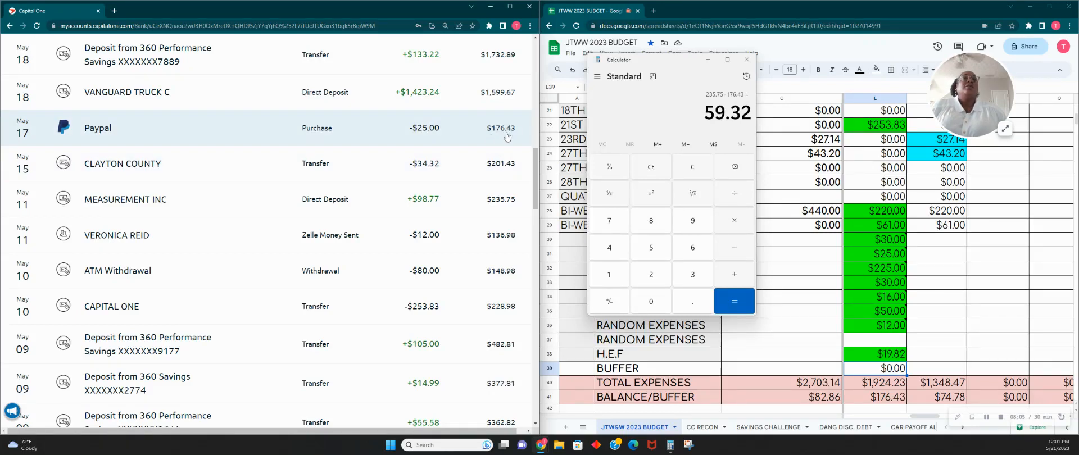
Clear and minimise Calculator, and review the Pay #9 income, expenses and remaining balance in the budget.
left_click(651, 167)
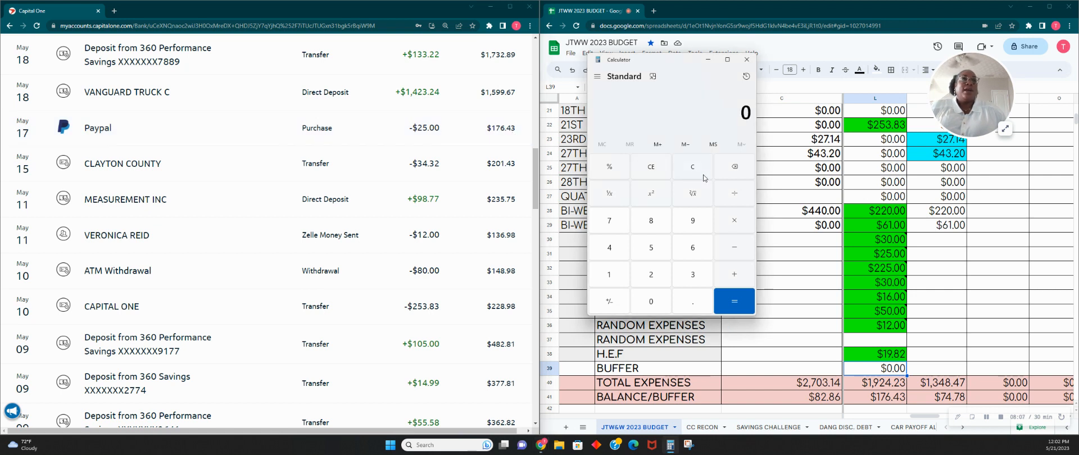
left_click(708, 60)
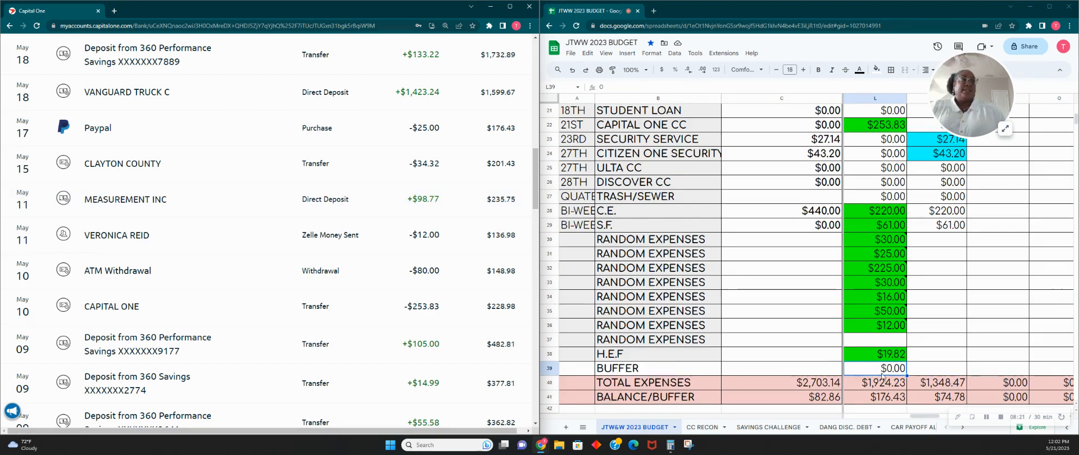
scroll(882, 375, "up", 10)
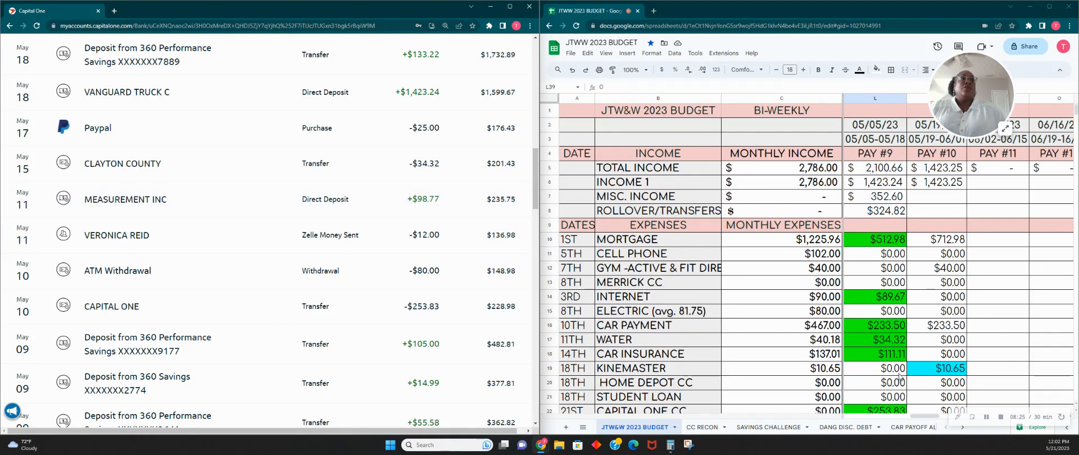
scroll(927, 370, "down", 5)
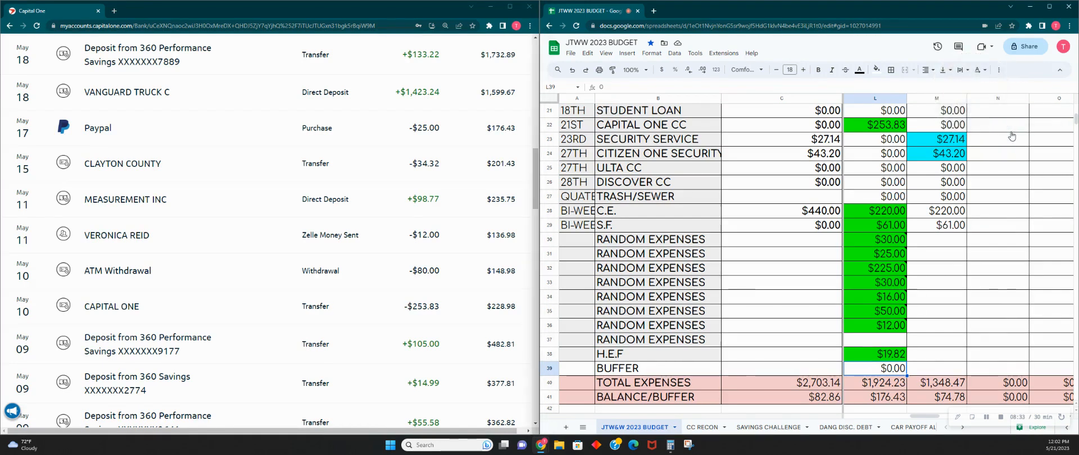
left_click(1005, 130)
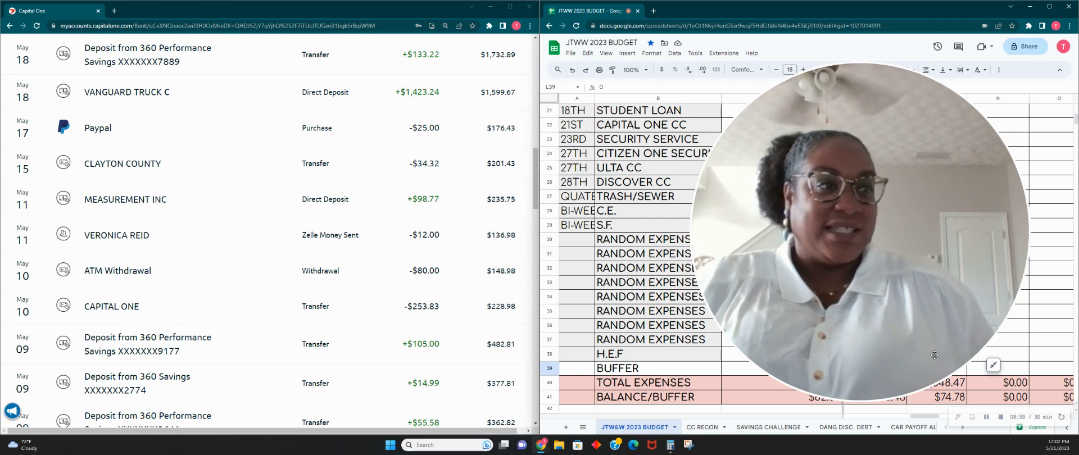
left_click(993, 365)
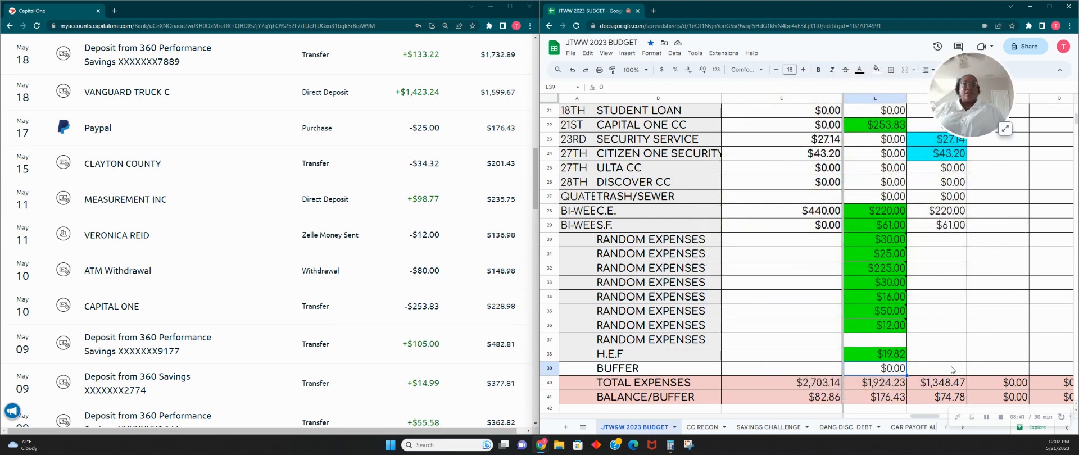
Set the Buffer amount in row 39 under Pay #9 to 176.43 and fill its cell light green.
mouse_move(852, 270)
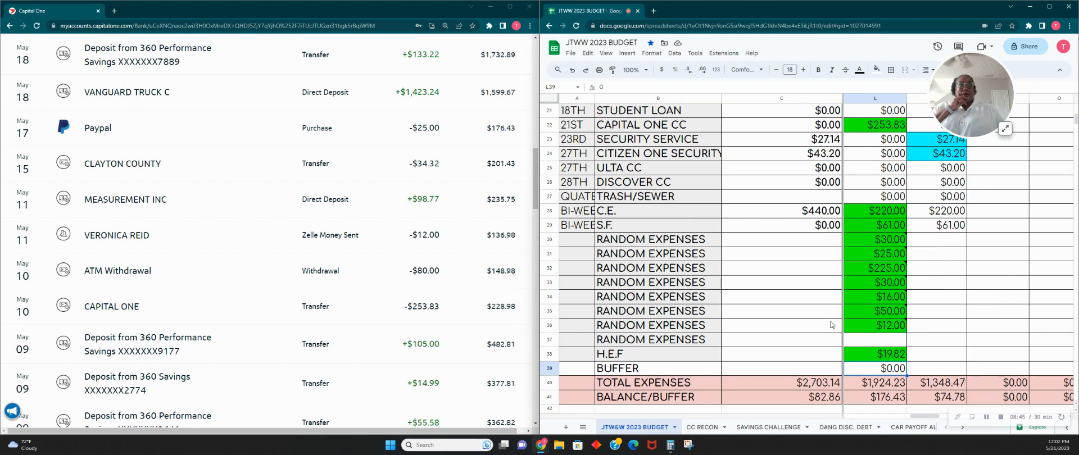
scroll(833, 323, "up", 7)
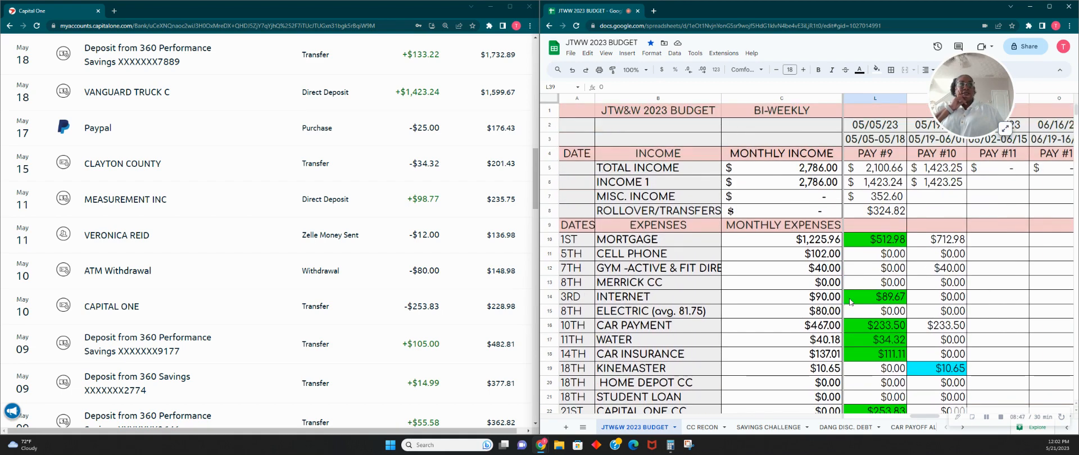
scroll(850, 302, "down", 7)
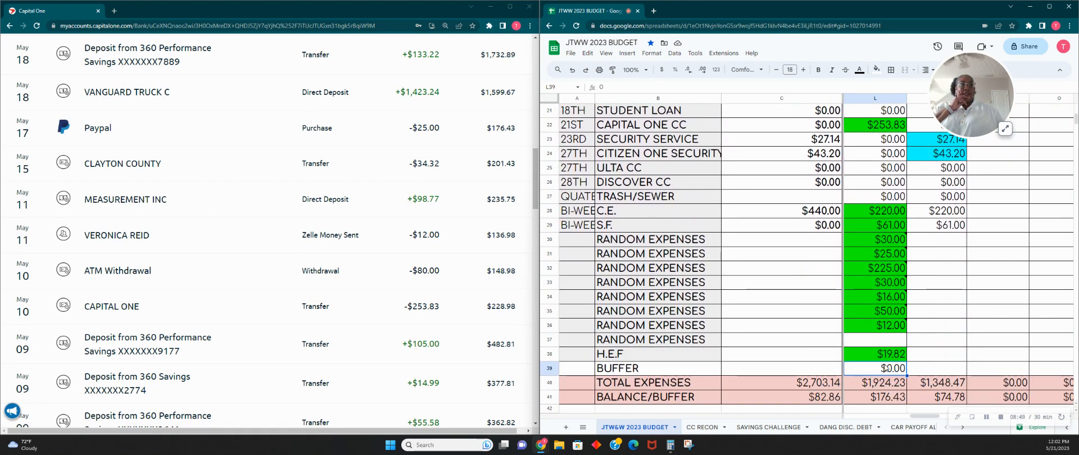
type("176.43")
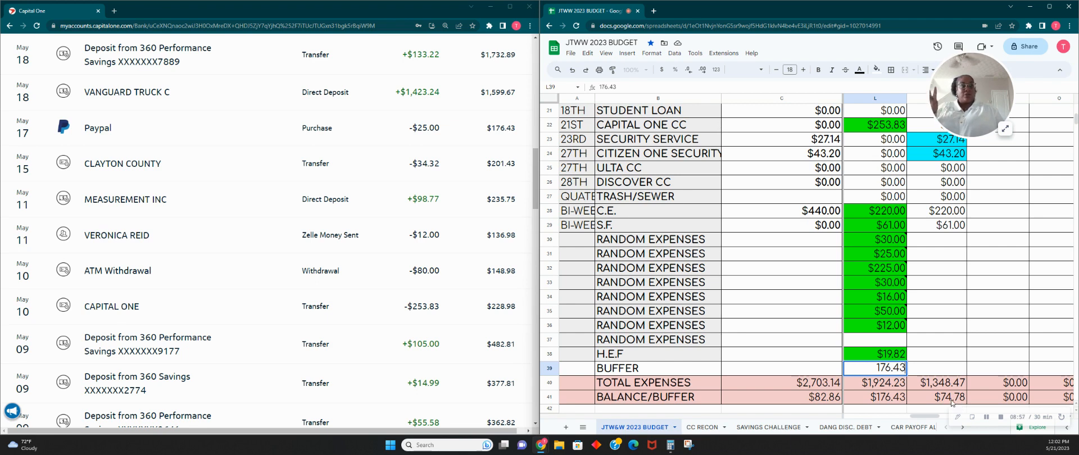
key("Return")
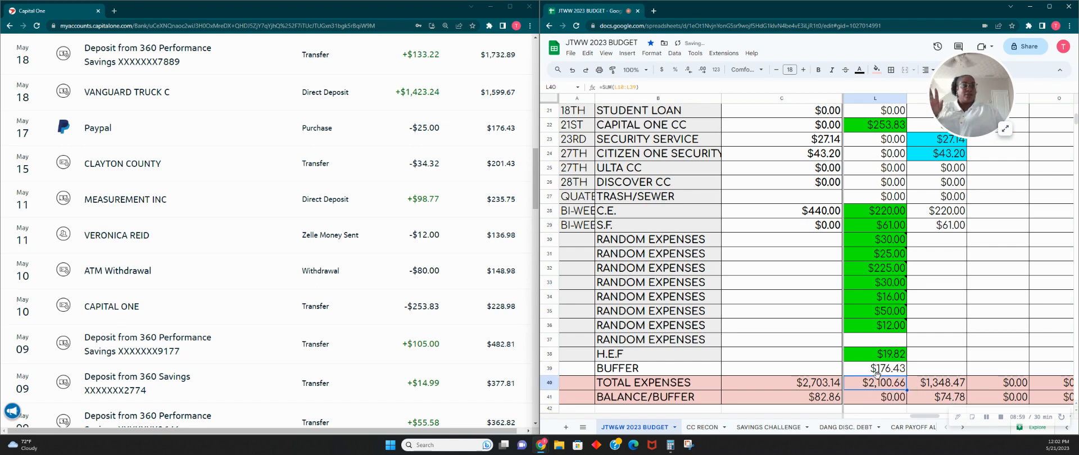
left_click(881, 373)
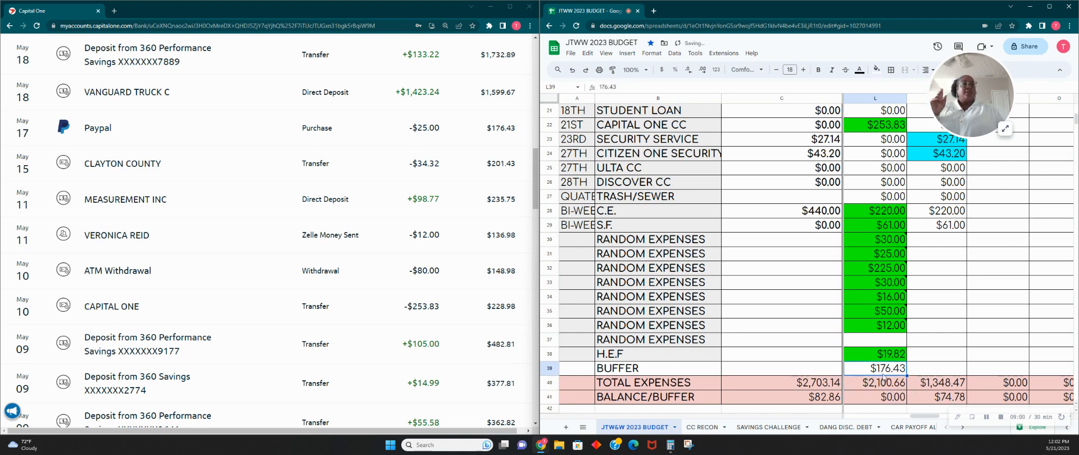
left_click(876, 69)
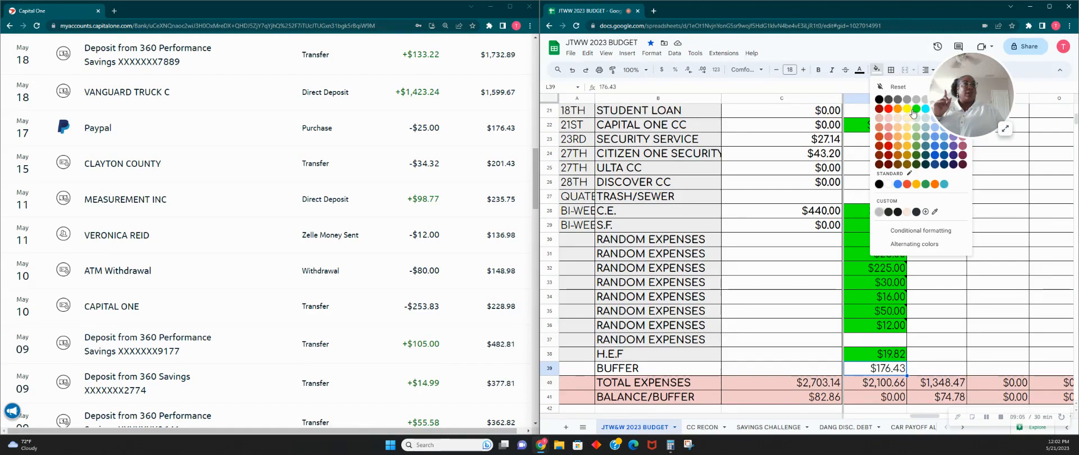
left_click(914, 129)
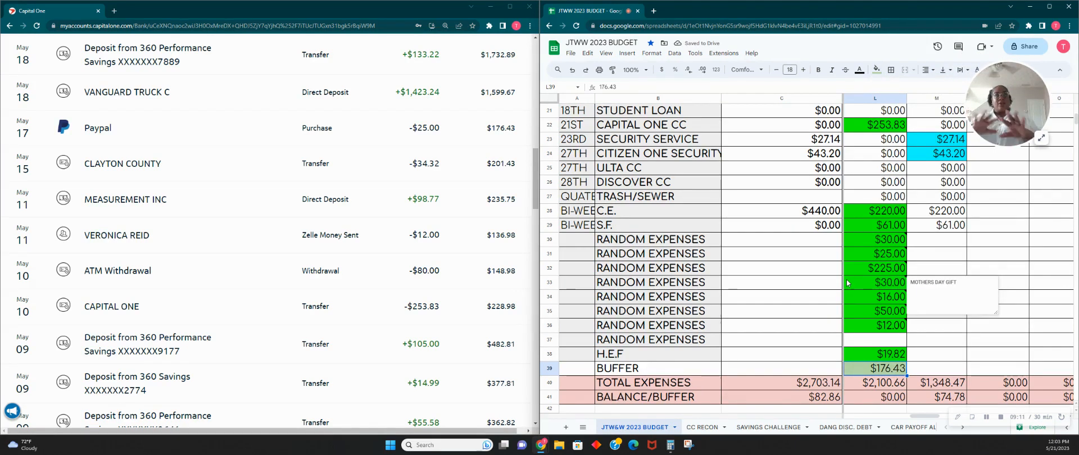
scroll(848, 282, "up", 5)
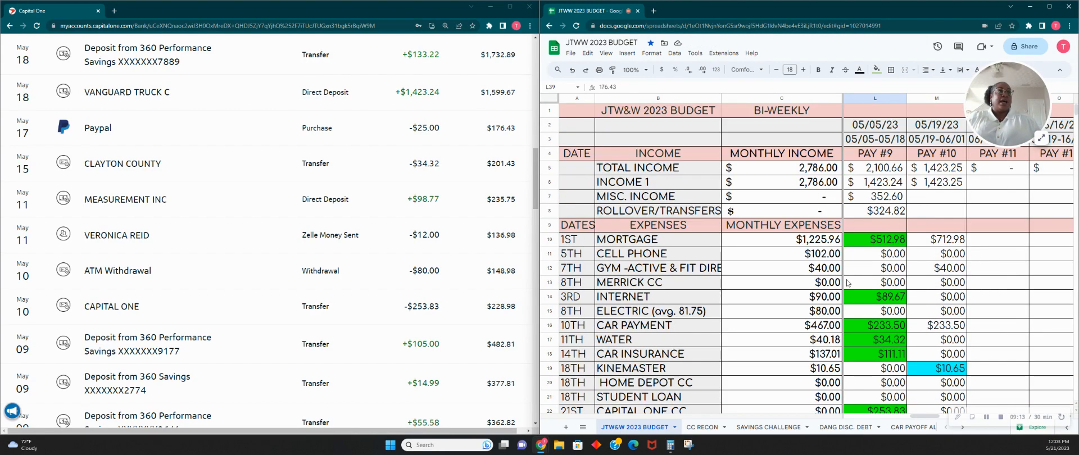
scroll(848, 283, "down", 5)
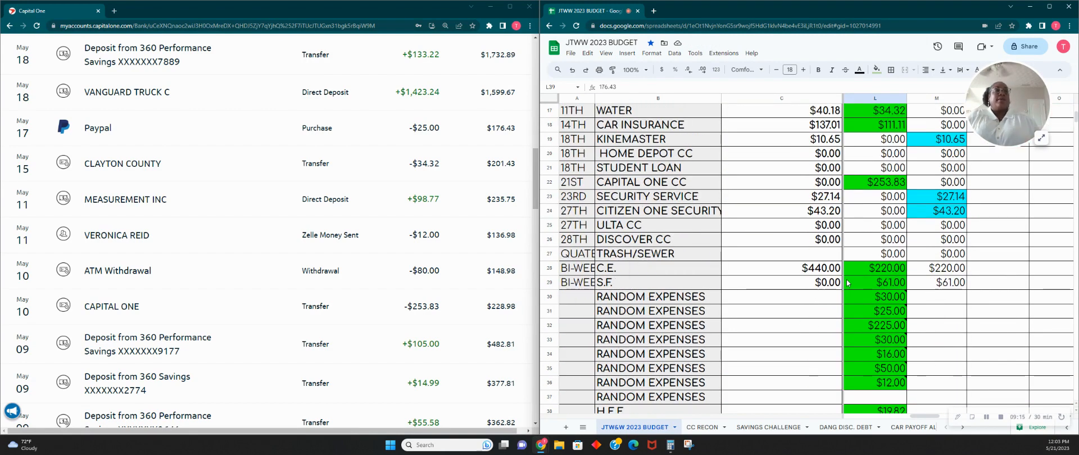
scroll(848, 283, "down", 3)
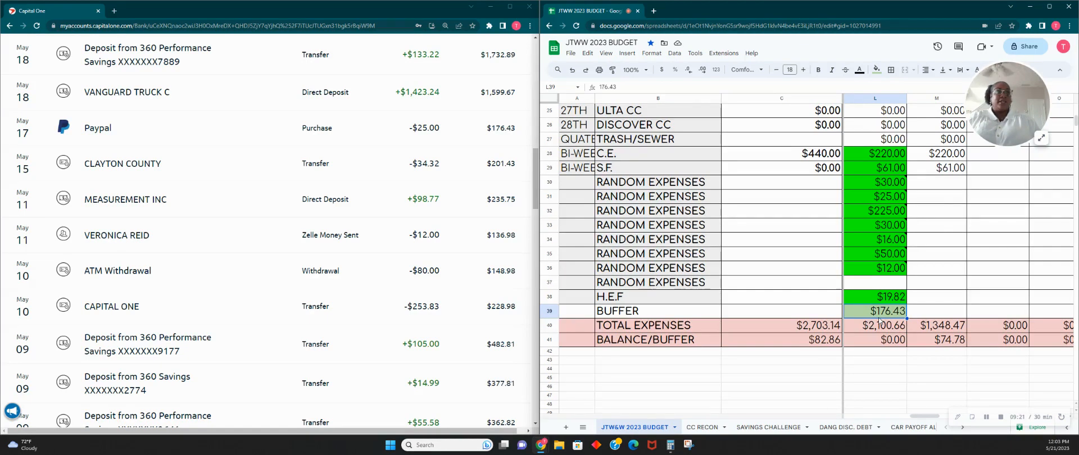
scroll(879, 322, "up", 5)
Start a money transfer from the checking account and choose the TREAT YO FRIENDS savings account as its destination.
scroll(294, 250, "up", 10)
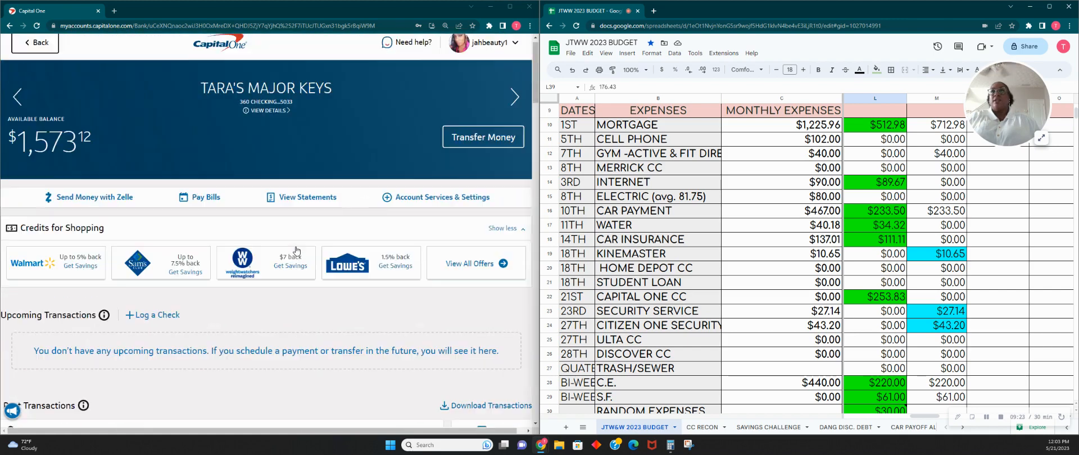
left_click(489, 149)
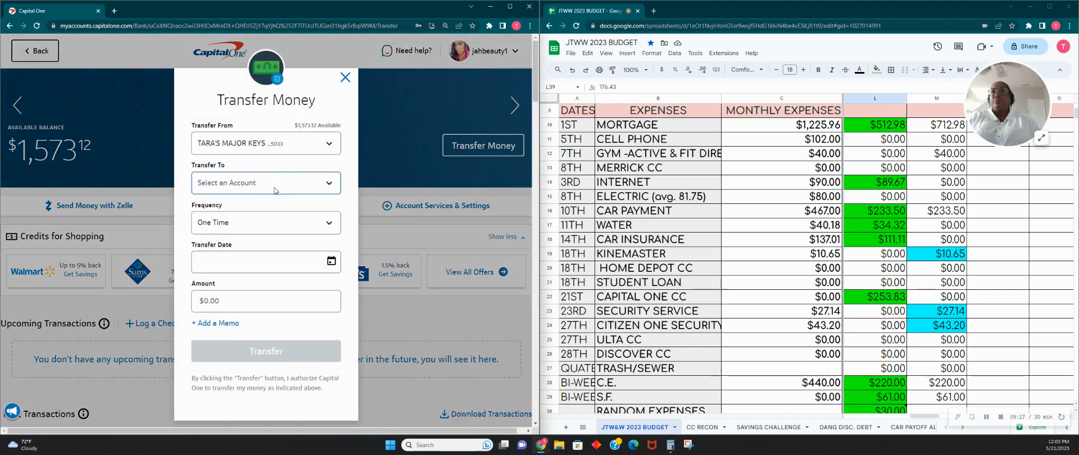
left_click(311, 185)
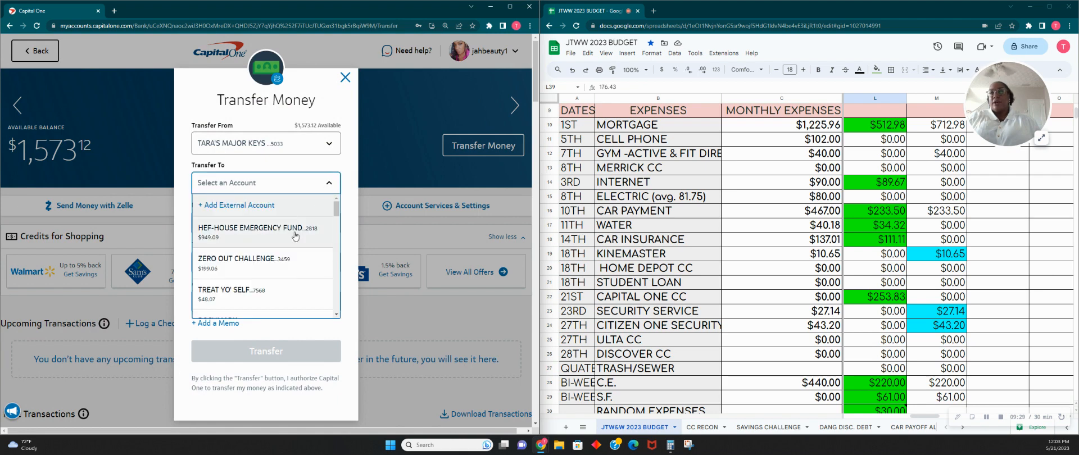
scroll(307, 267, "down", 4)
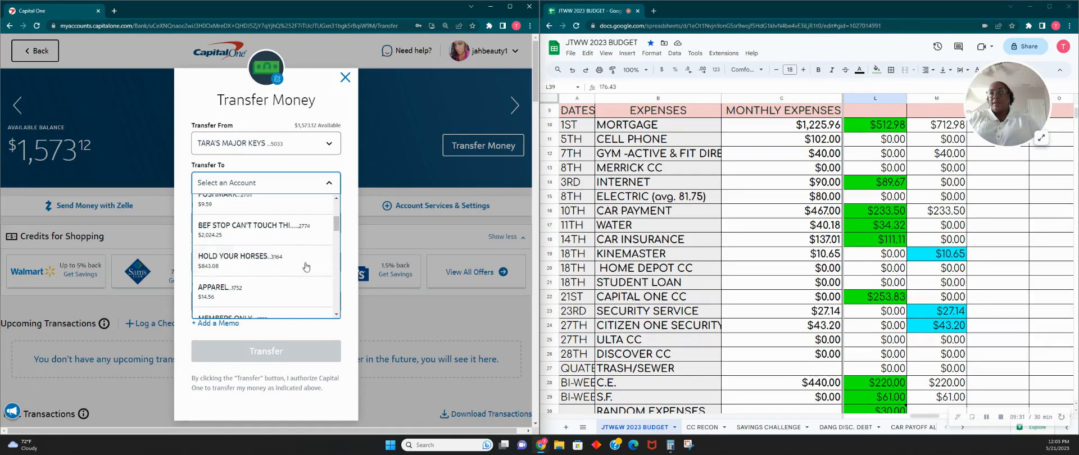
scroll(306, 267, "down", 3)
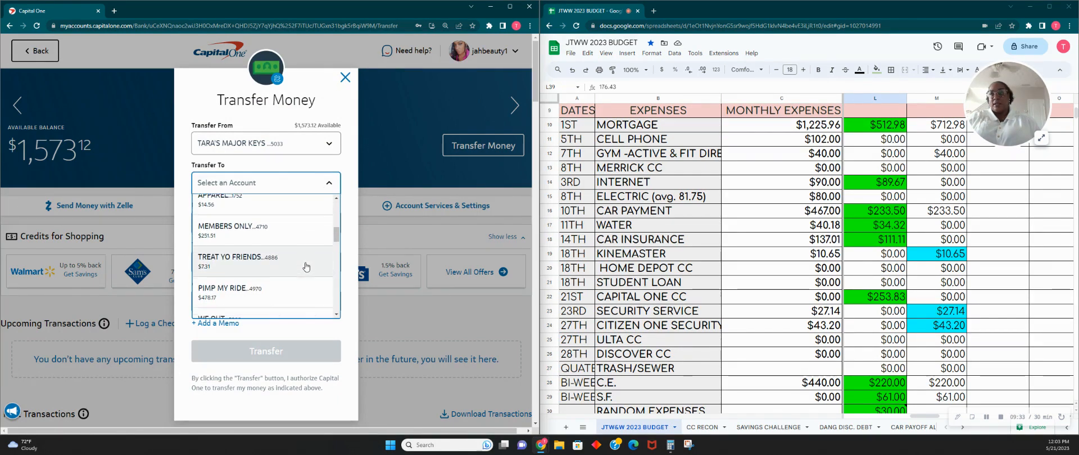
scroll(306, 267, "down", 5)
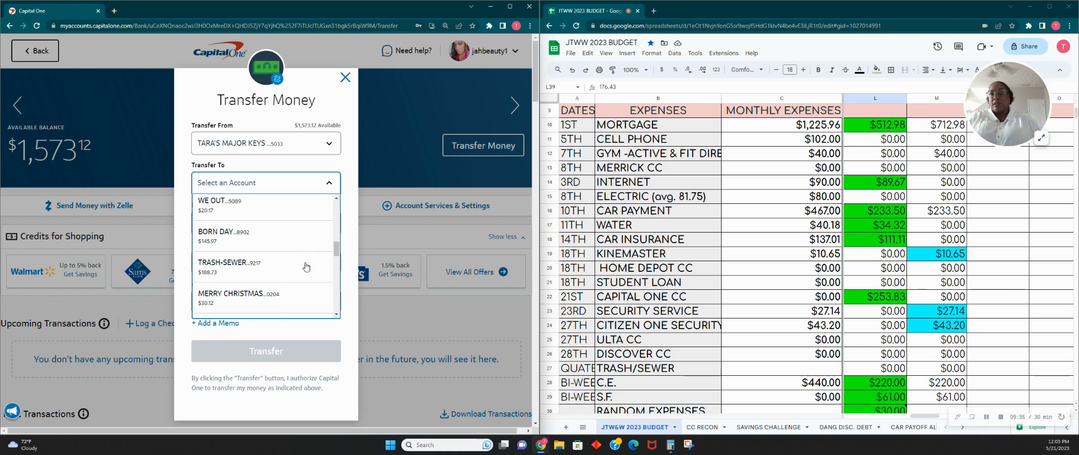
scroll(306, 266, "down", 4)
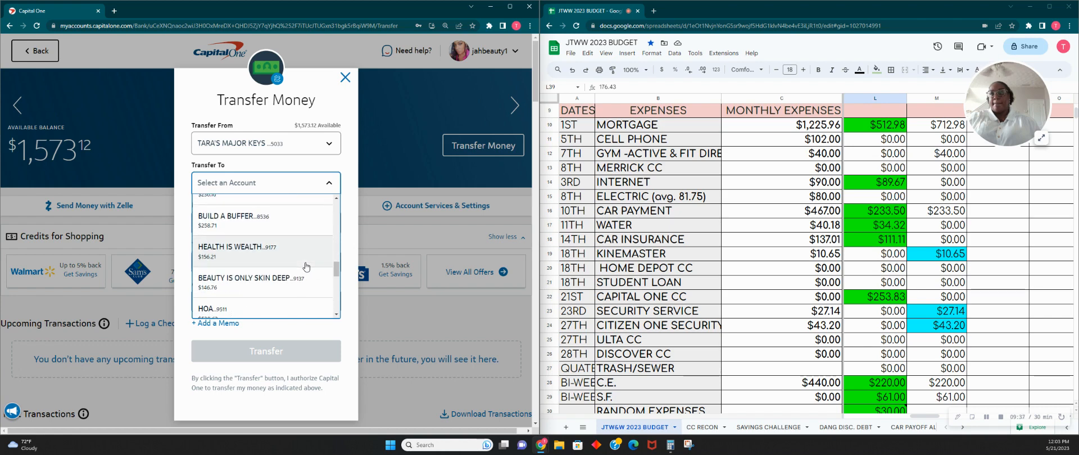
scroll(306, 266, "down", 5)
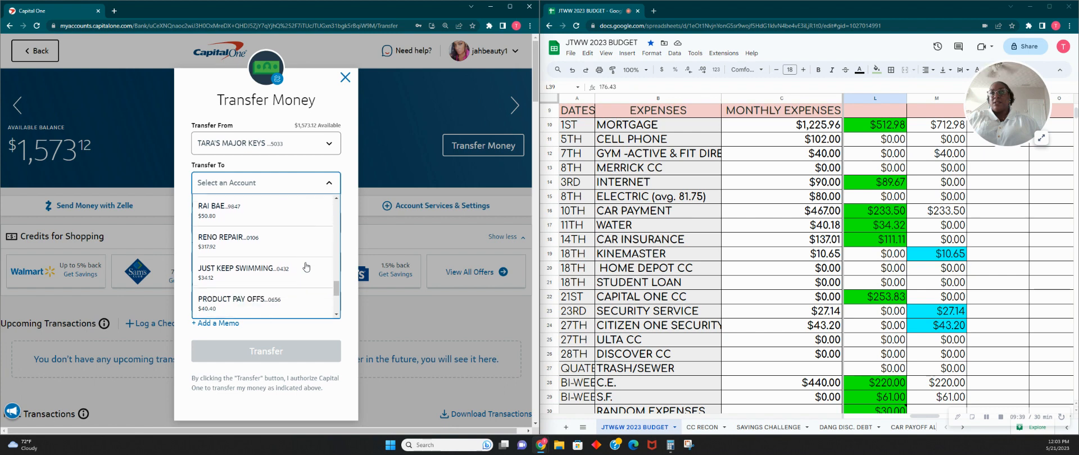
scroll(306, 267, "down", 5)
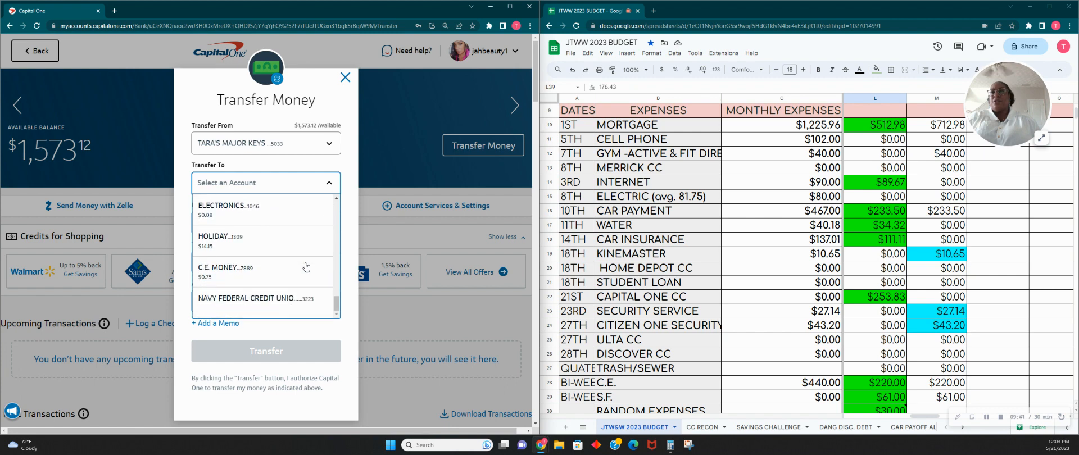
scroll(285, 215, "up", 8)
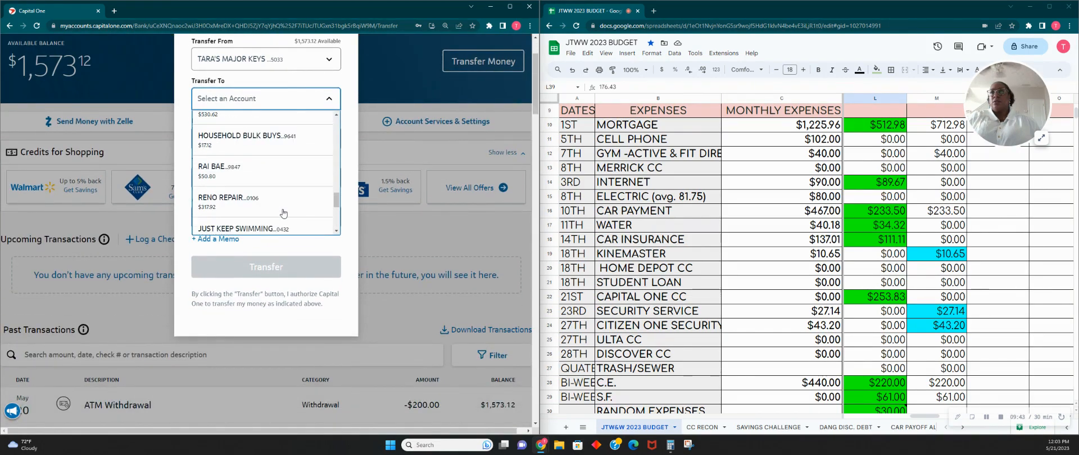
scroll(284, 211, "up", 6)
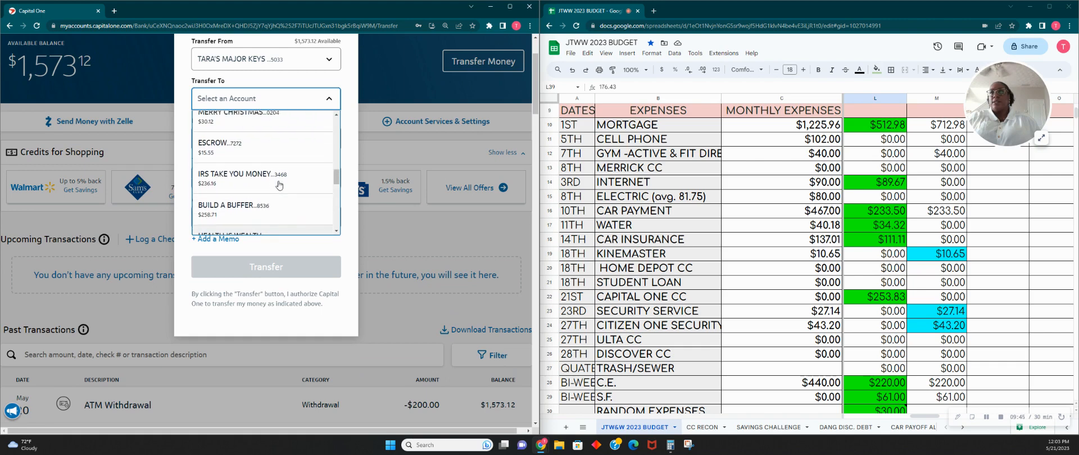
scroll(275, 174, "up", 3)
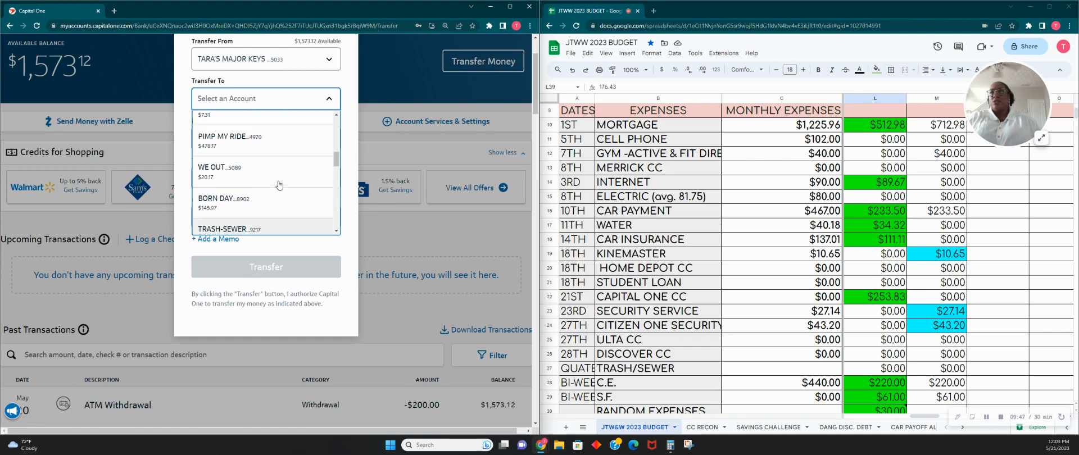
left_click(270, 146)
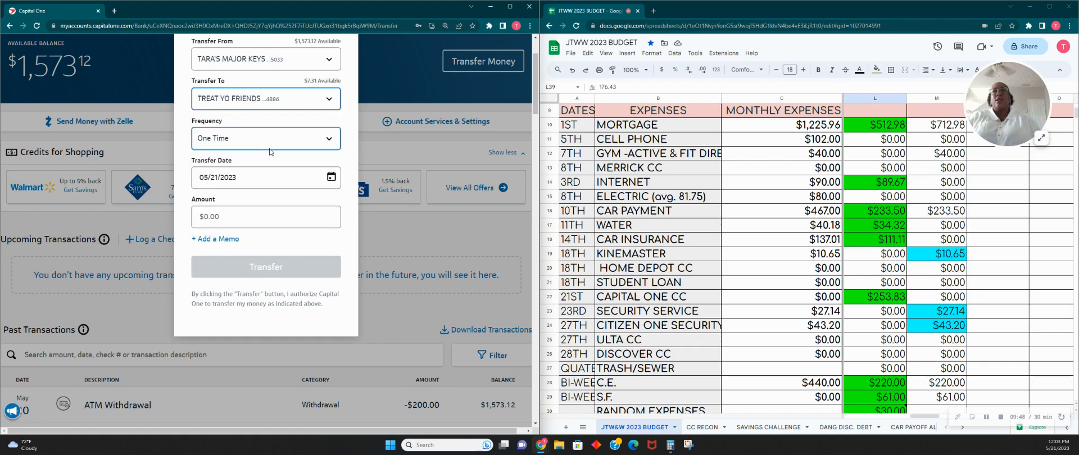
Set the transfer amount to $10.00 with the memo GIVING, submit the transfer and close its confirmation.
left_click(255, 213)
type("10.00")
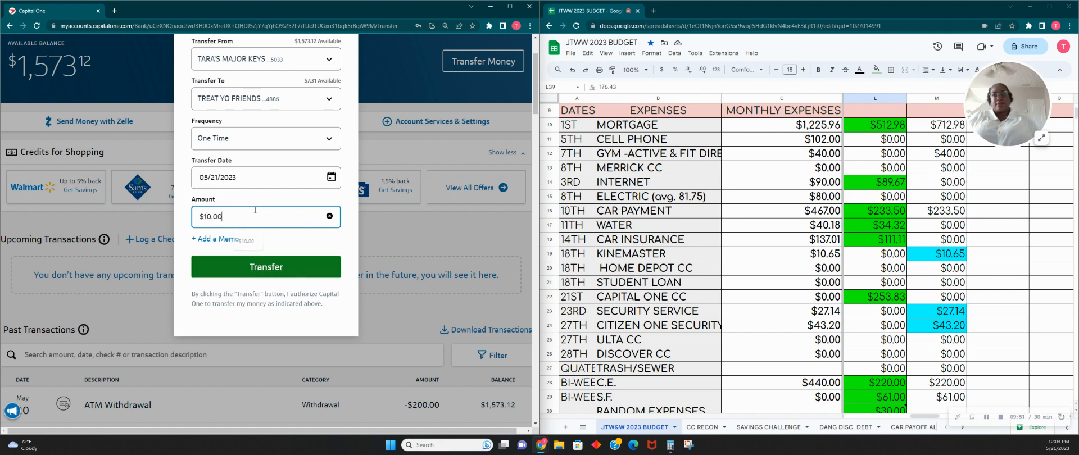
left_click(231, 239)
type("G")
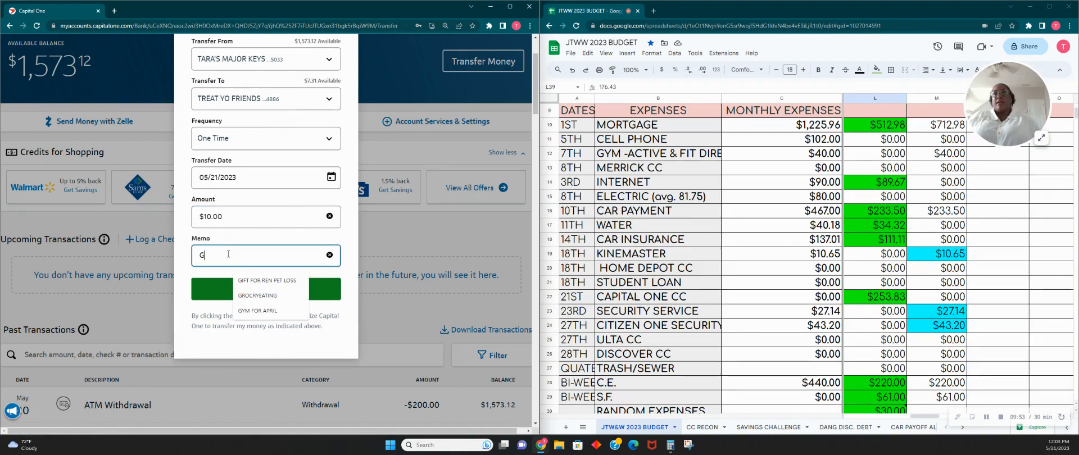
type("IVING")
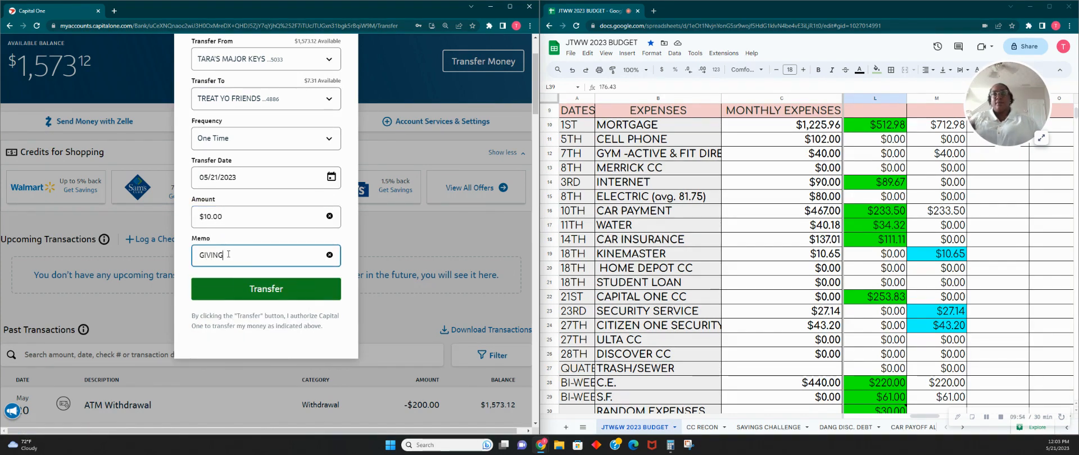
left_click(229, 286)
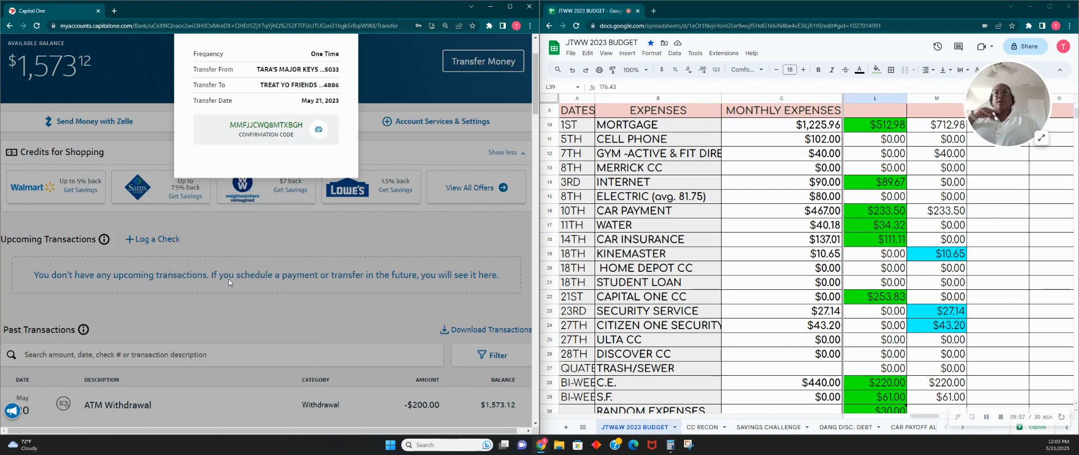
left_click(345, 78)
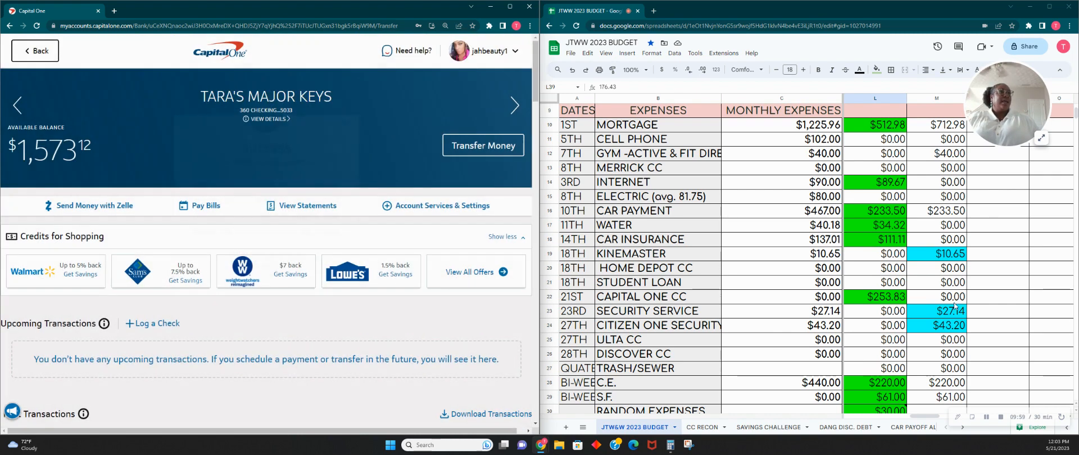
Enter 10.00 in the empty Random Expenses cell in row 37 under Pay #9.
scroll(894, 365, "down", 4)
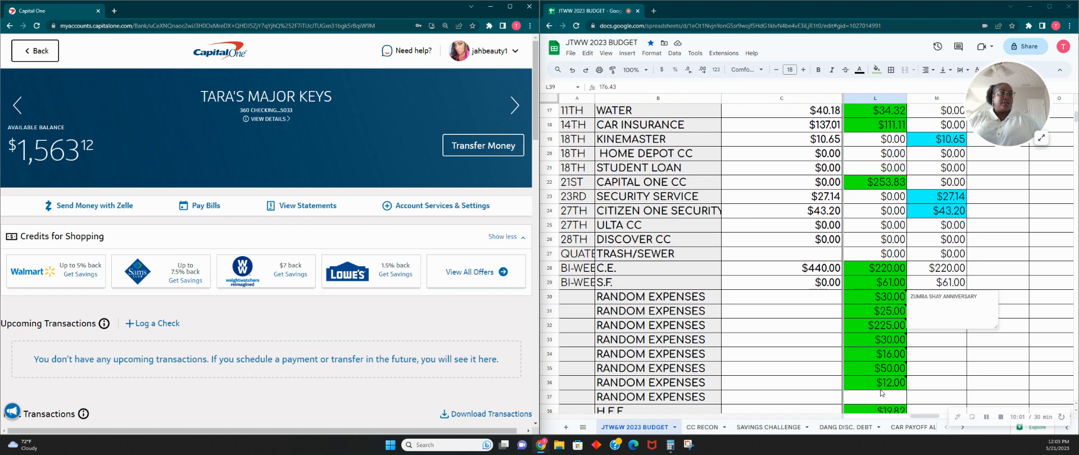
scroll(880, 403, "down", 2)
left_click(880, 312)
type("10.0")
key("Return")
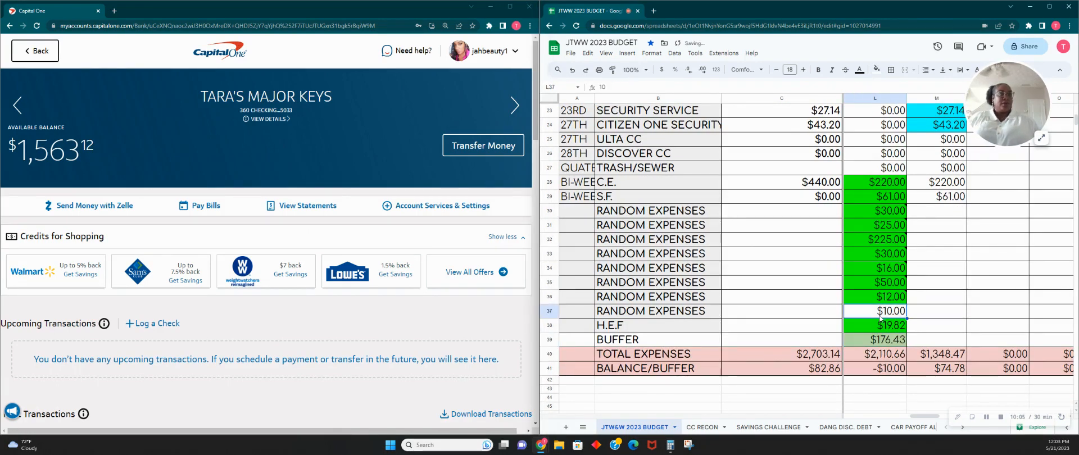
Add the note TREAT YOUR FRIEND/GIVING to the $10.00 random expense in row 37 and fill its cell green.
right_click(880, 312)
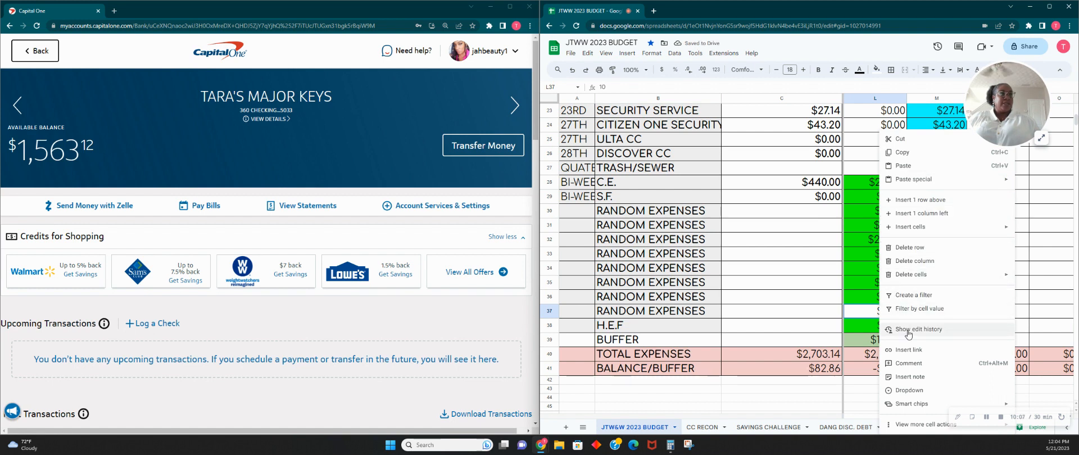
left_click(904, 376)
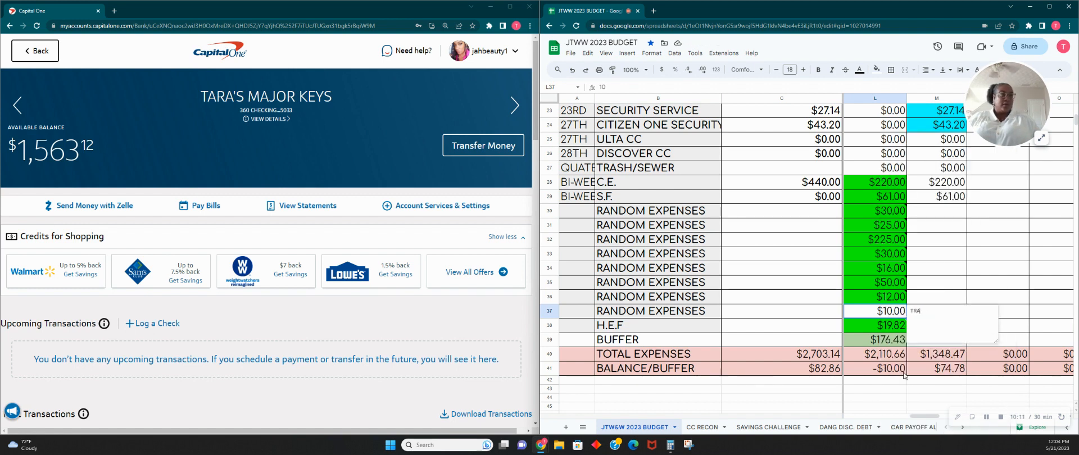
type("T YOU")
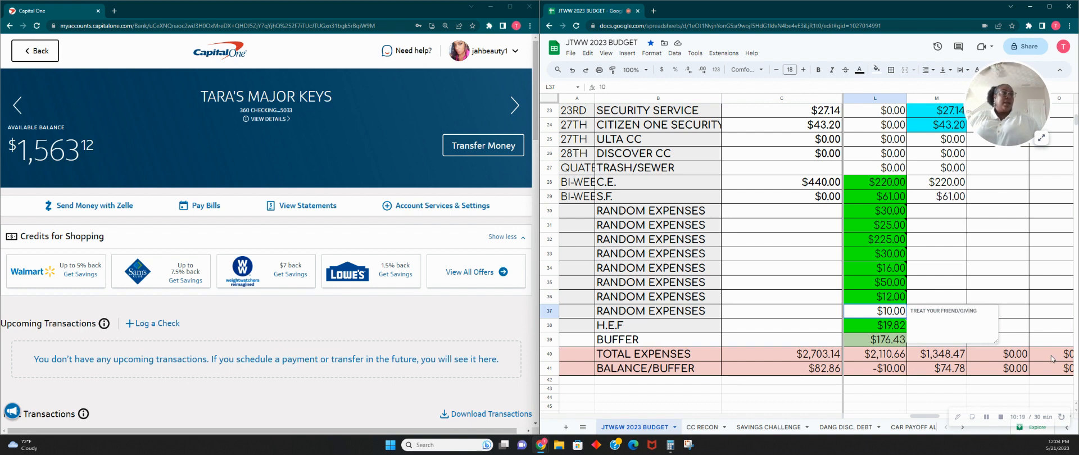
left_click(877, 70)
left_click(915, 109)
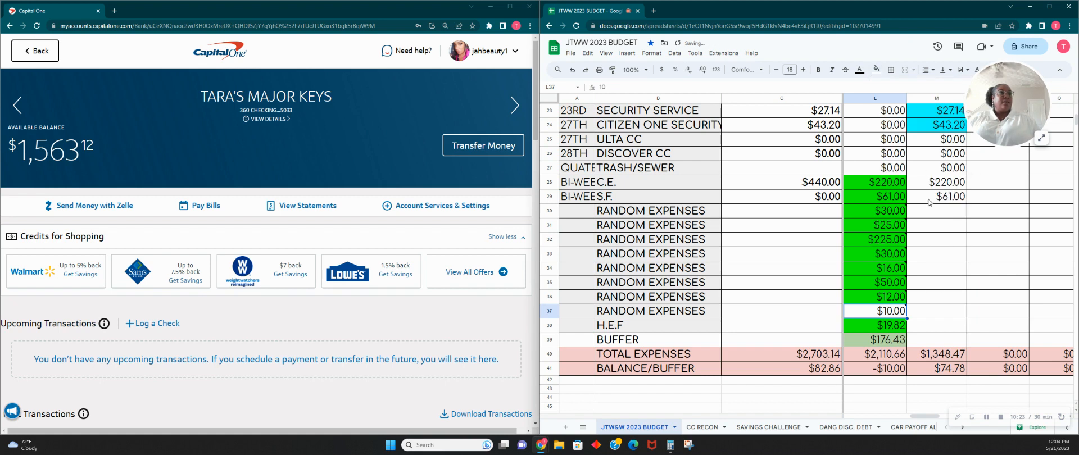
left_click(877, 70)
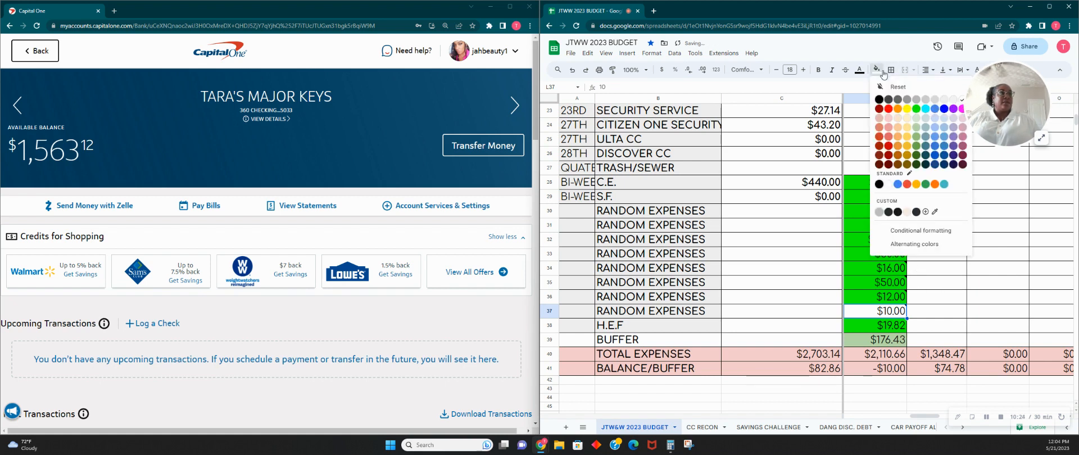
left_click(917, 111)
Set the Buffer amount in row 39 under Pay #9 to 0 and select the Balance/Buffer cell below it.
scroll(909, 282, "down", 1)
left_click(895, 286)
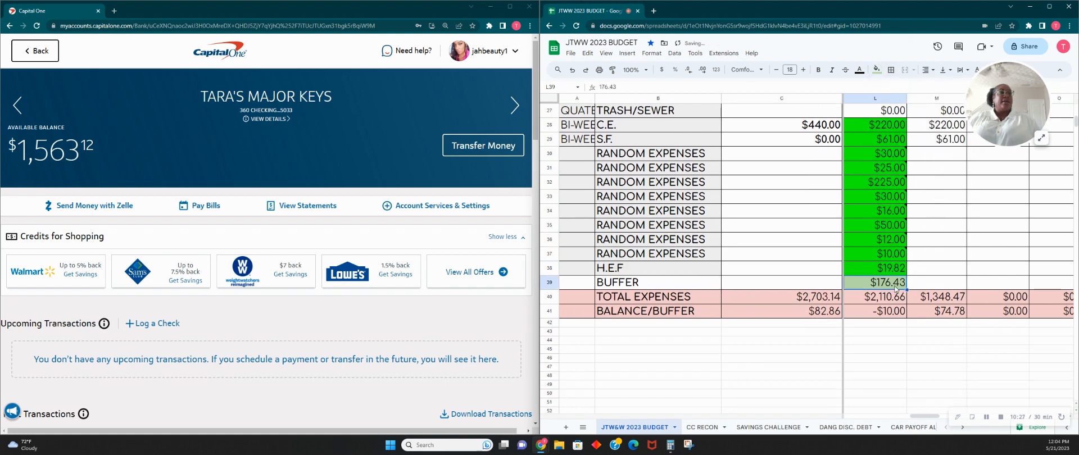
type("0")
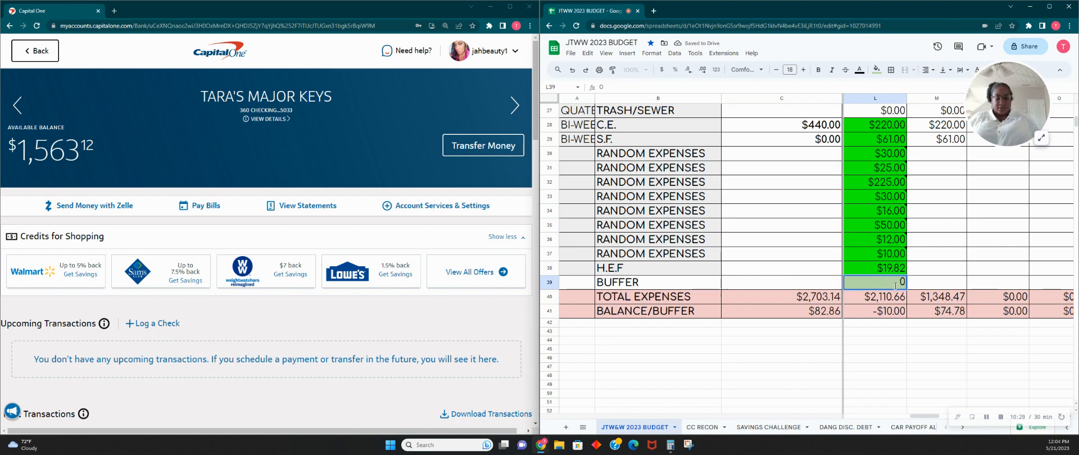
key("Tab")
left_click(880, 312)
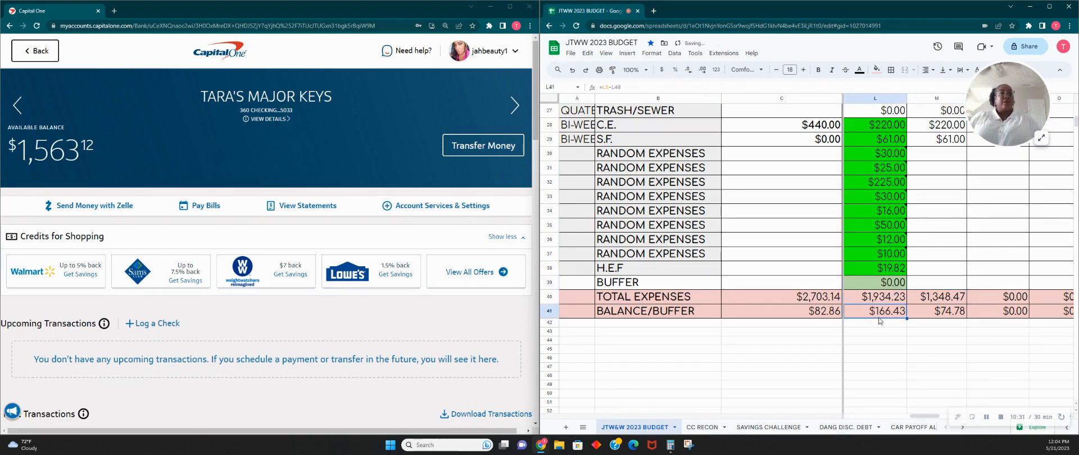
Review the checking account's past transactions from May 21 back to May 9.
scroll(416, 246, "down", 5)
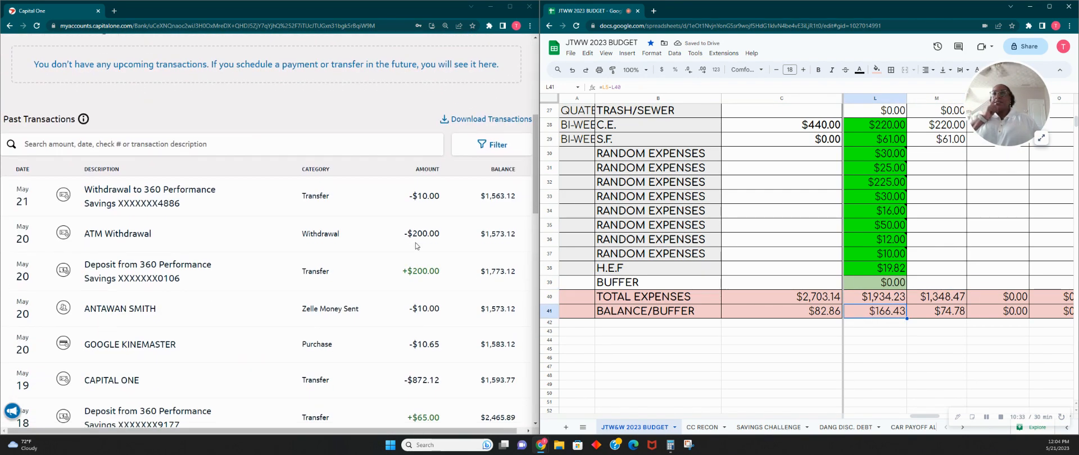
scroll(416, 246, "down", 3)
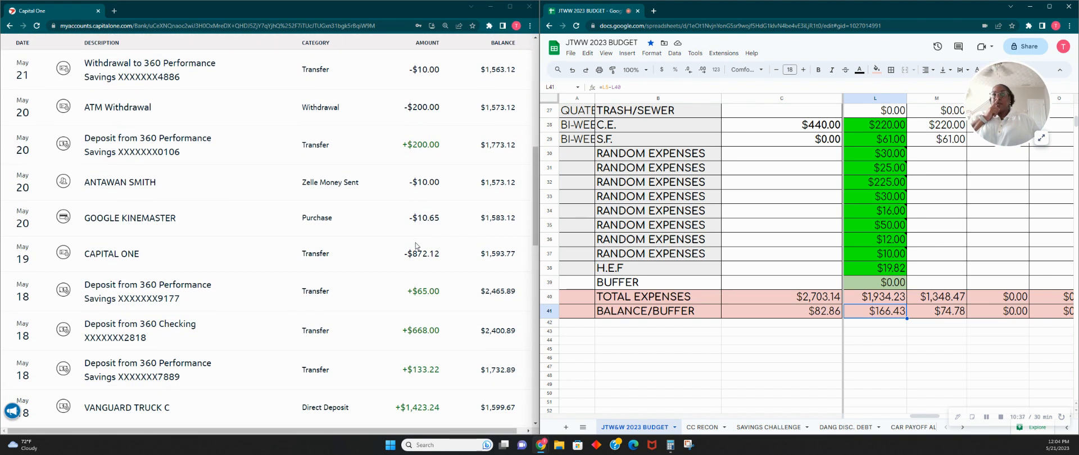
scroll(416, 246, "down", 1)
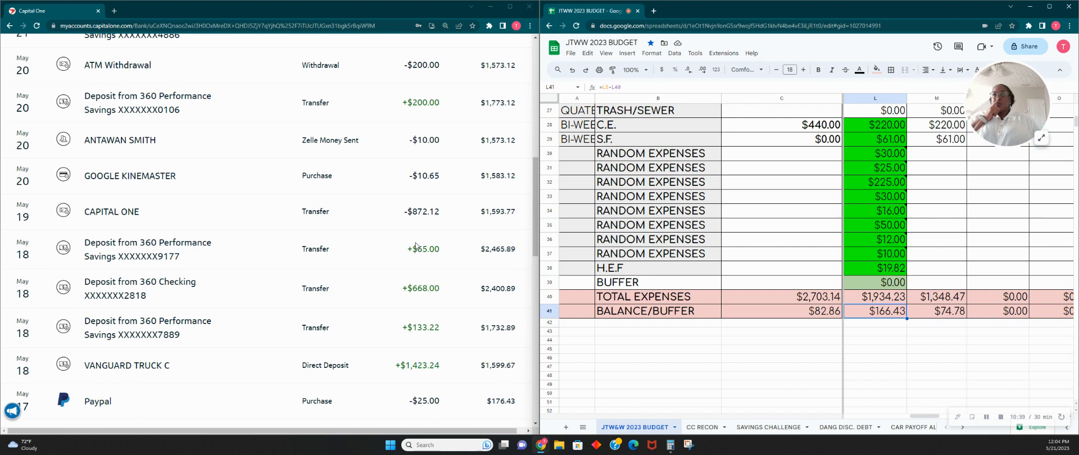
left_click(189, 152)
left_click(189, 158)
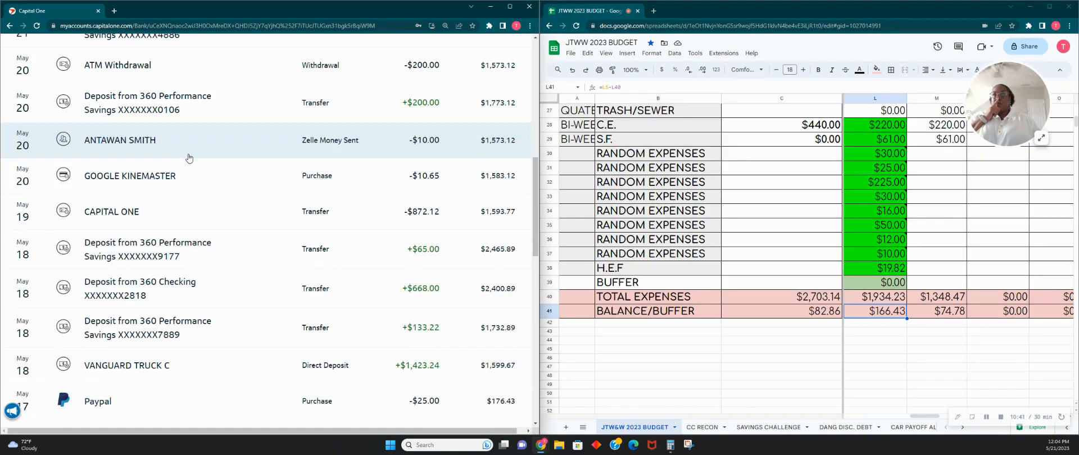
scroll(303, 141, "down", 1)
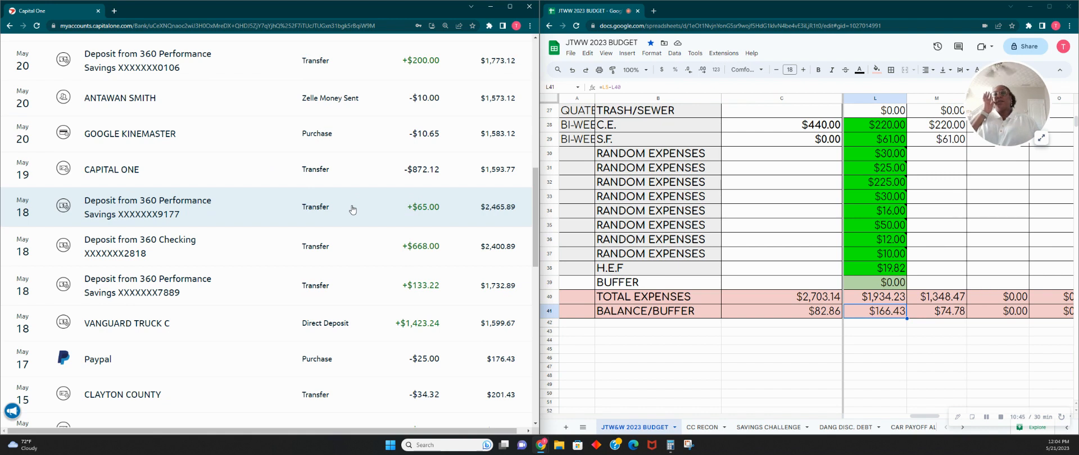
scroll(353, 210, "down", 1)
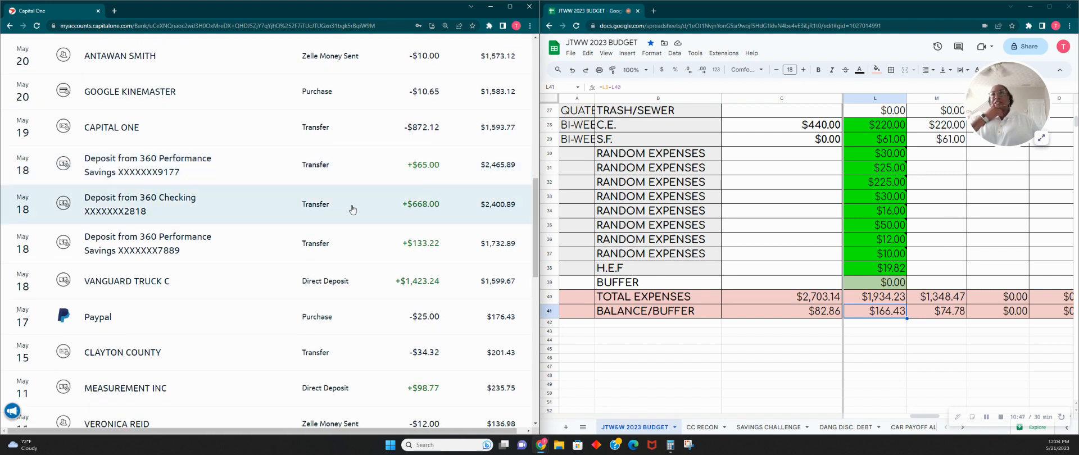
scroll(352, 209, "down", 1)
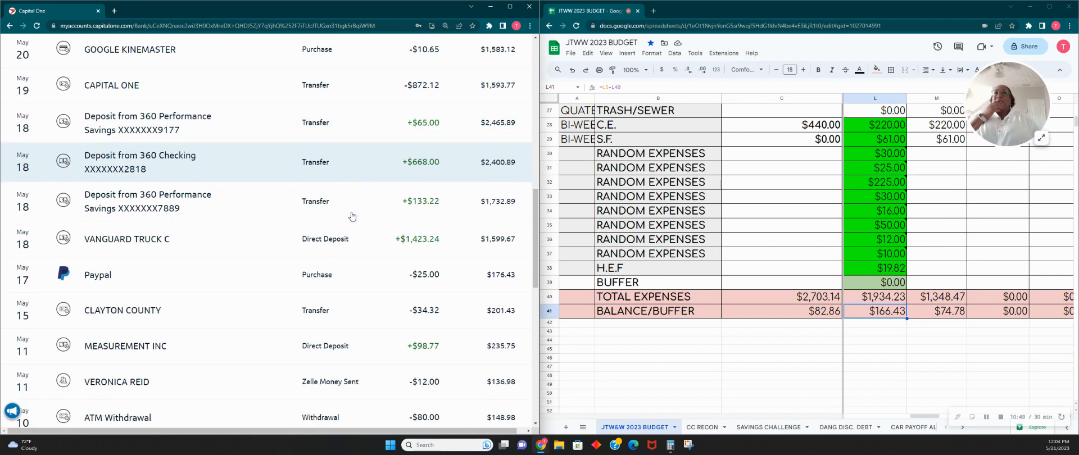
scroll(352, 216, "down", 1)
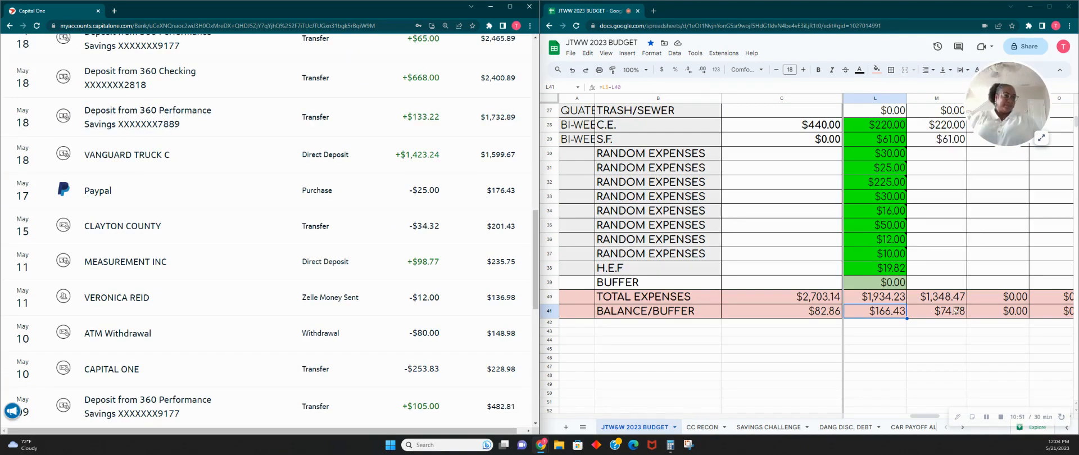
Set the Buffer amount in row 39 under Pay #9 to 10.00.
scroll(841, 280, "up", 2)
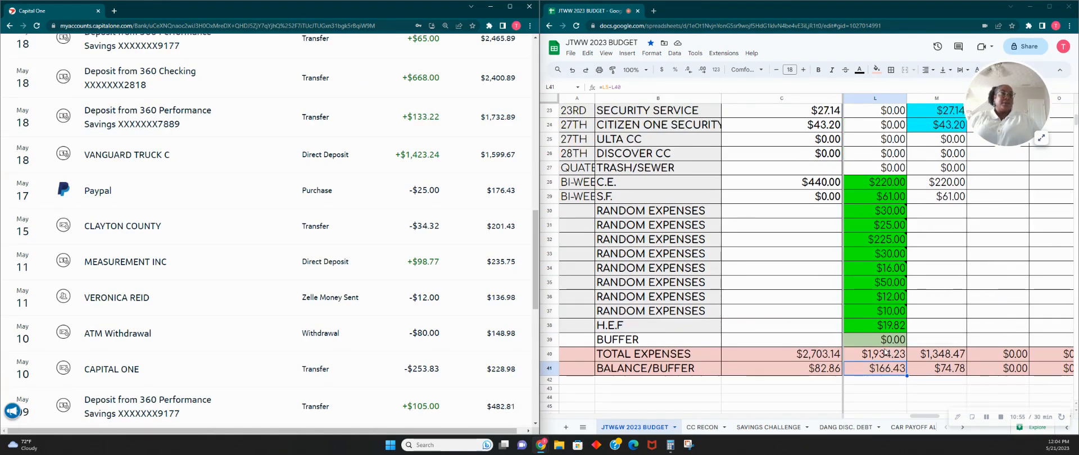
left_click(850, 342)
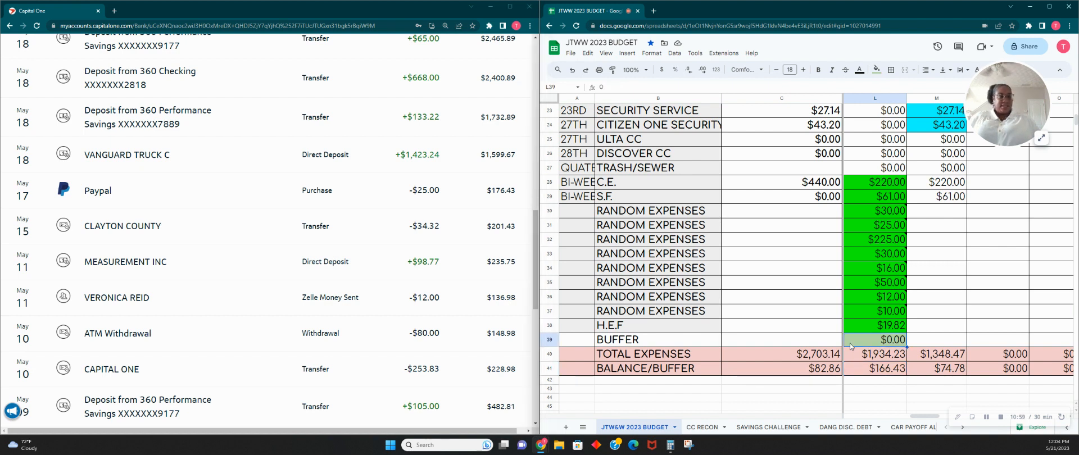
type("10.00")
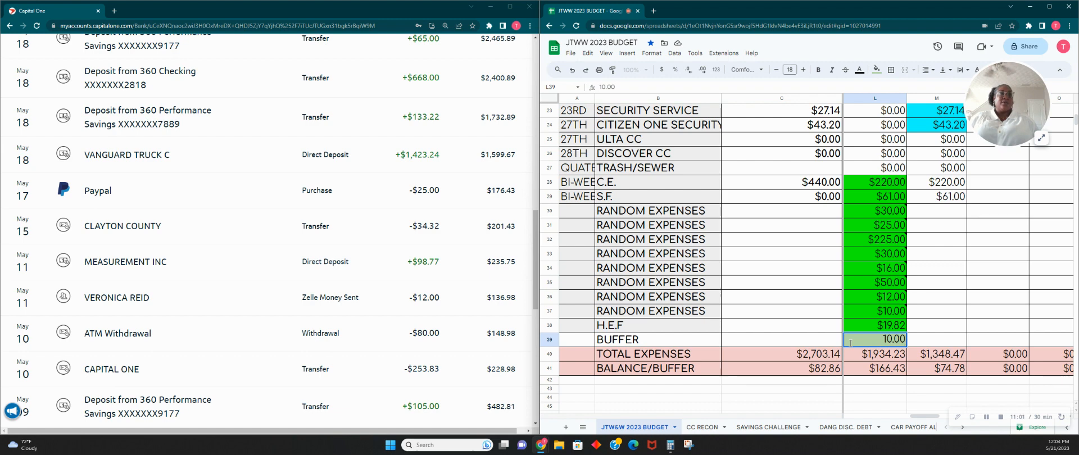
key("Tab")
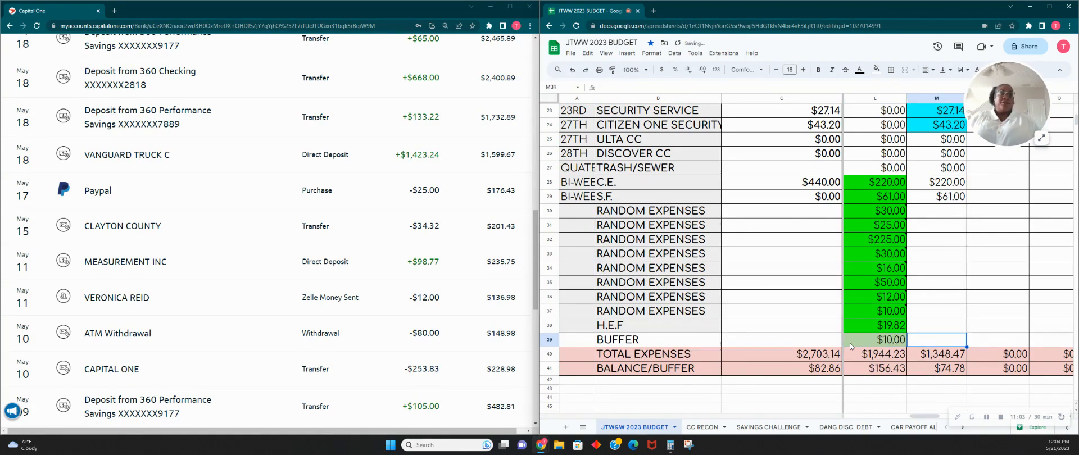
Append /RAFFLE TICKET to the TREAT YOUR FRIEND/GIVING note on the random expense in row 37.
scroll(269, 145, "up", 3)
scroll(324, 140, "up", 1)
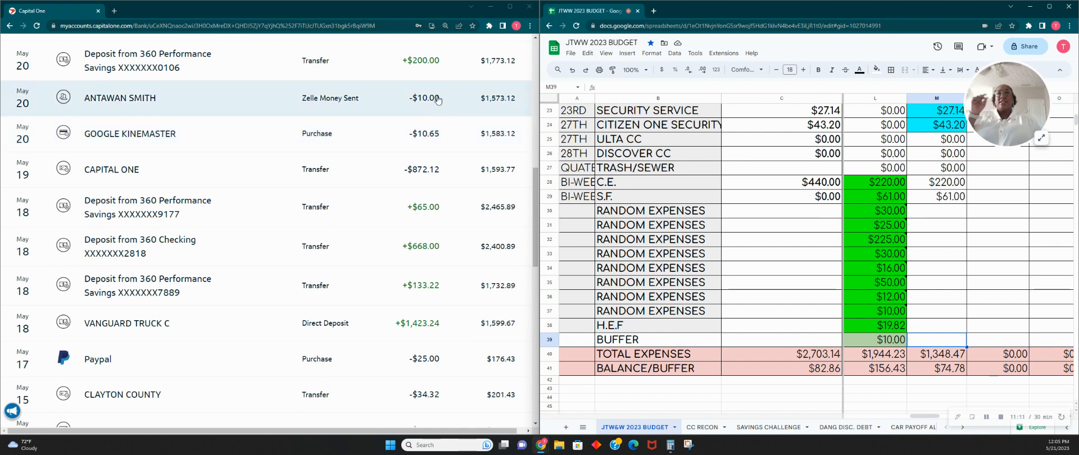
scroll(408, 159, "down", 2)
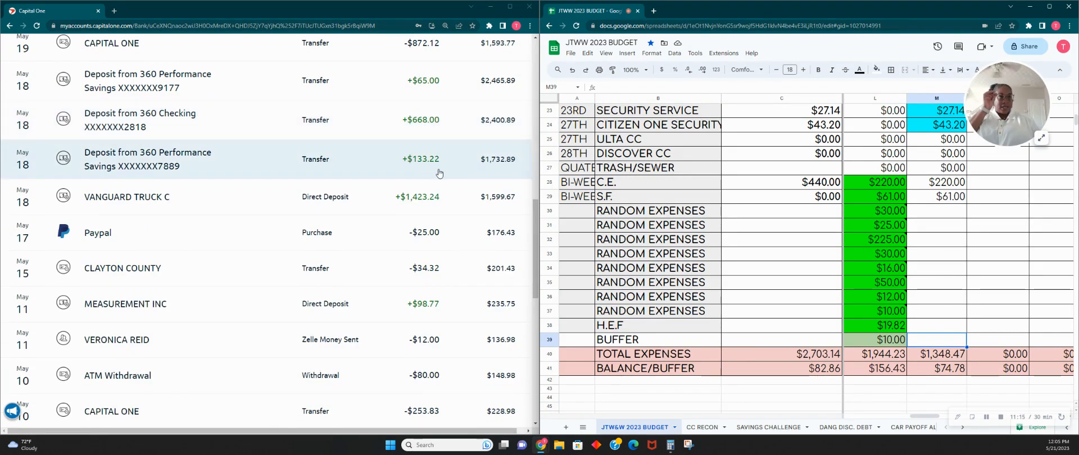
left_click(899, 344)
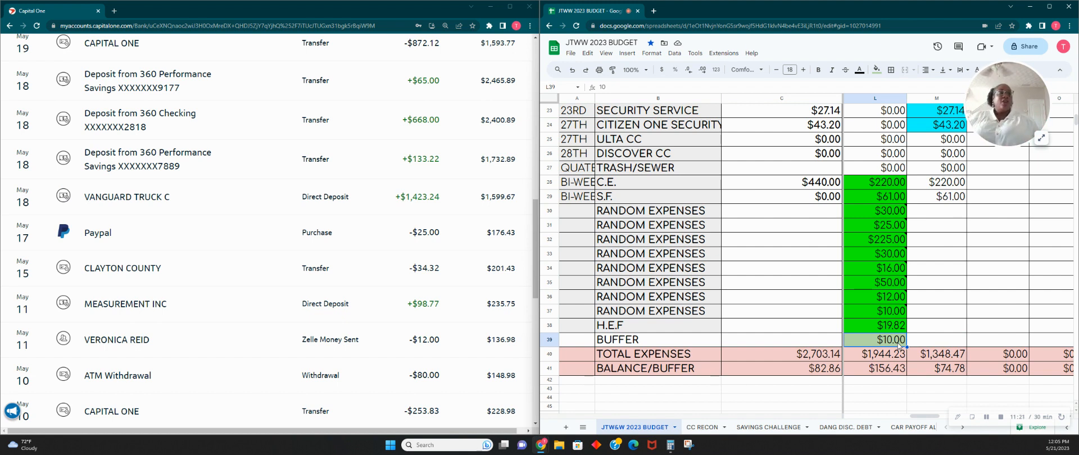
right_click(897, 345)
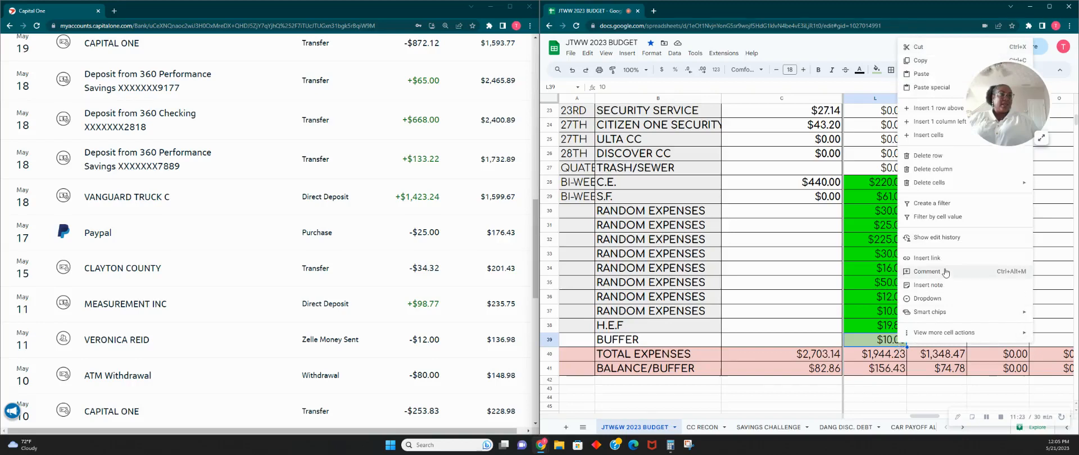
left_click(887, 308)
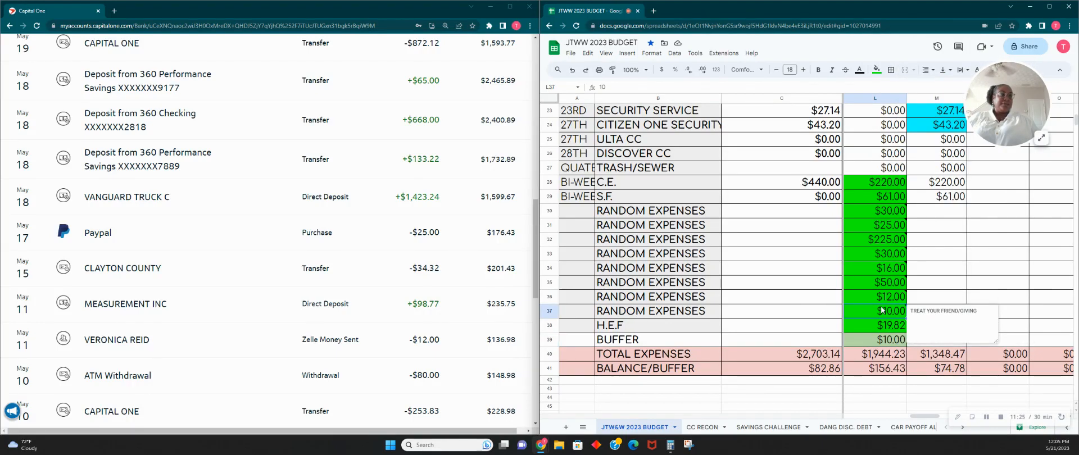
left_click(988, 313)
type("/")
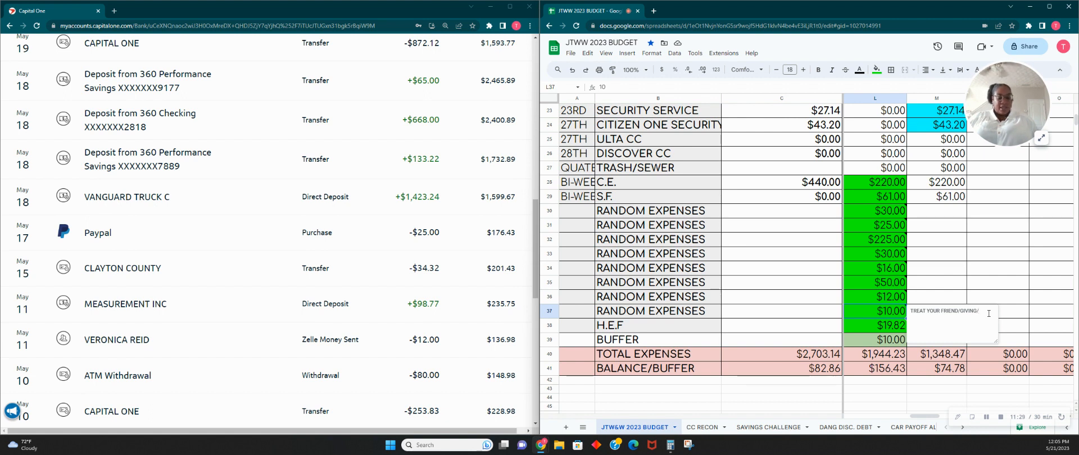
type("RAFFLE TICKET")
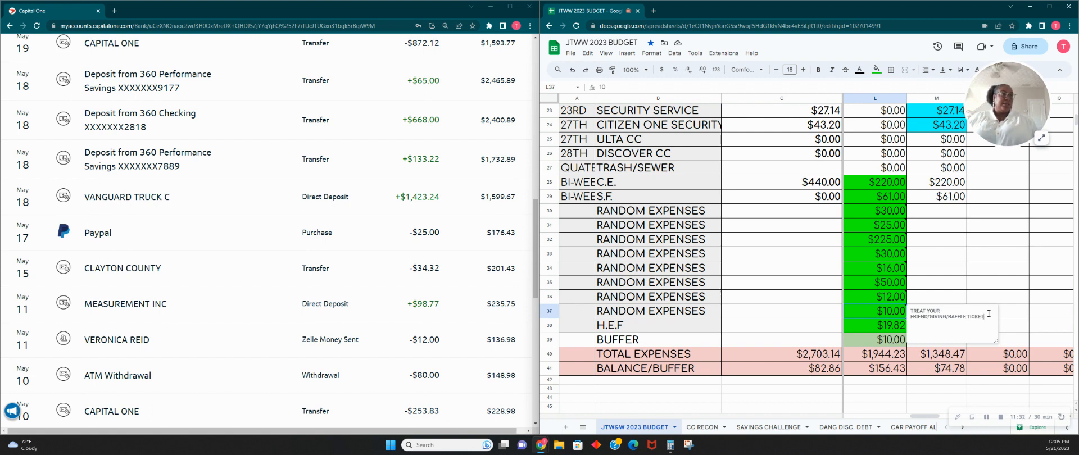
key("Escape")
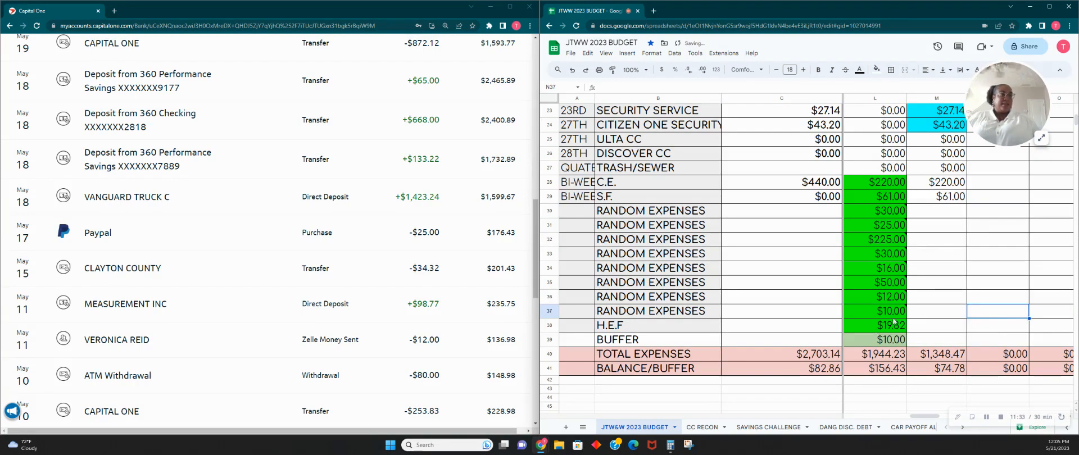
Change the random expense amount in row 37 under Pay #9 to the formula =10+10.
left_click(620, 92)
type("=1+")
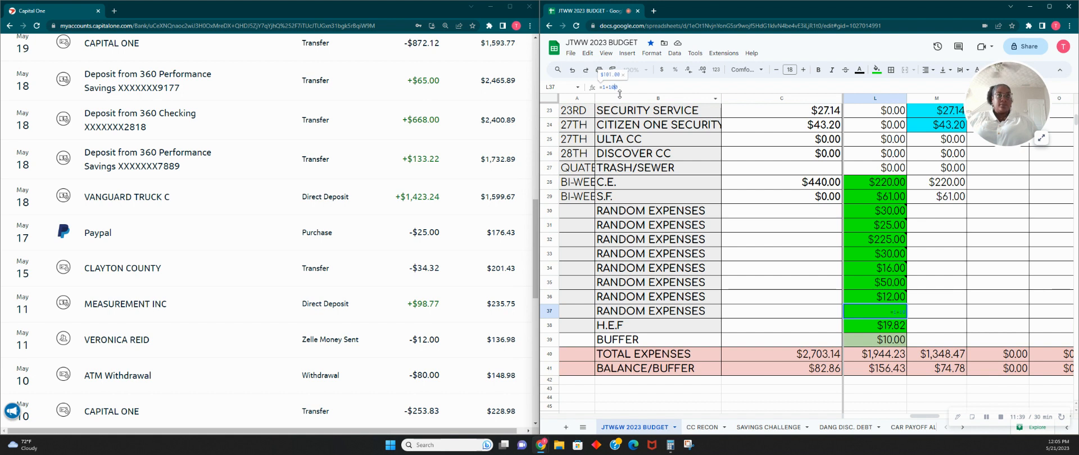
key("Tab")
left_click(632, 85)
left_click(891, 312)
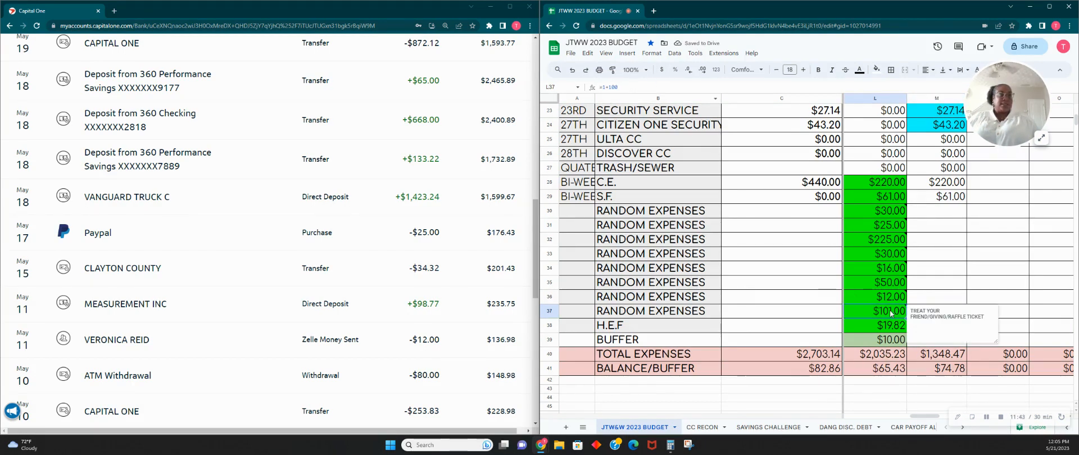
left_click(606, 87)
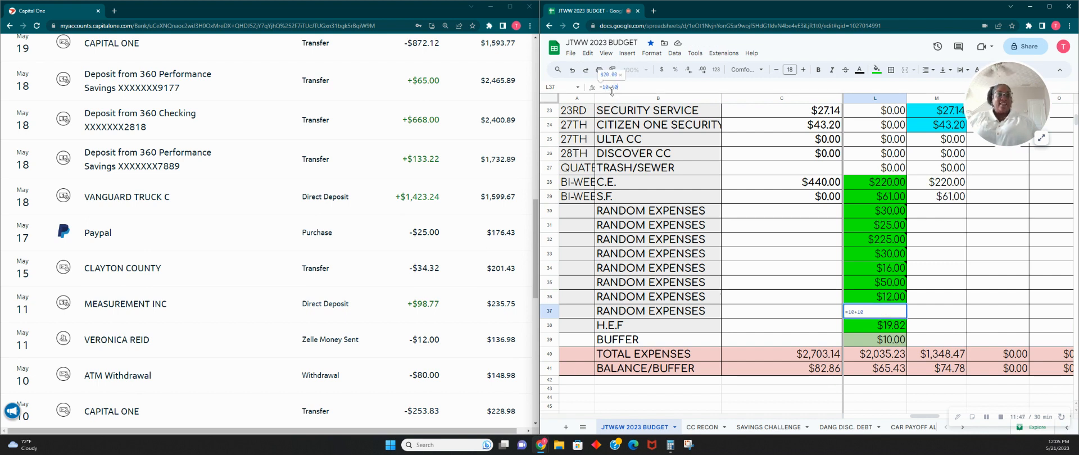
key("Tab")
Reset the Buffer amount in row 39 under Pay #9 to 0 and select the Balance/Buffer cell in row 41.
left_click(878, 341)
type("0")
key("Tab")
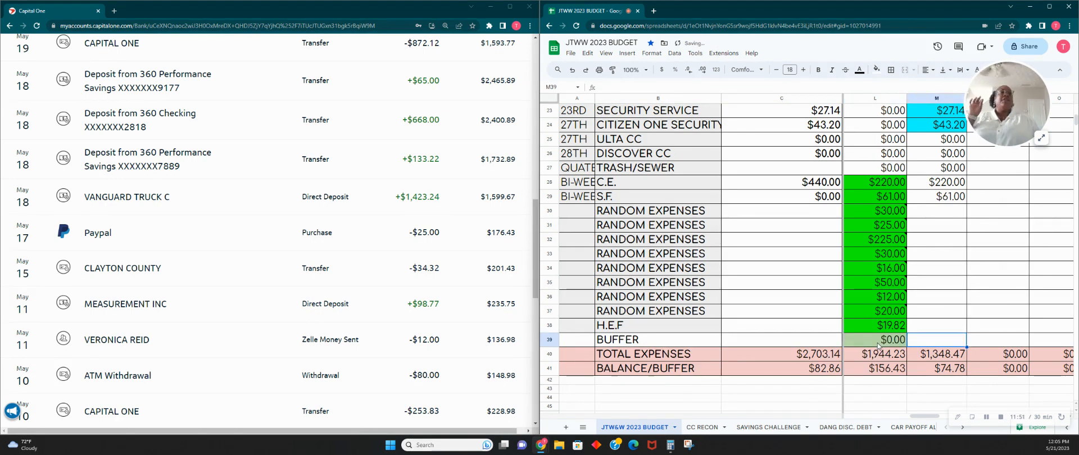
left_click(887, 371)
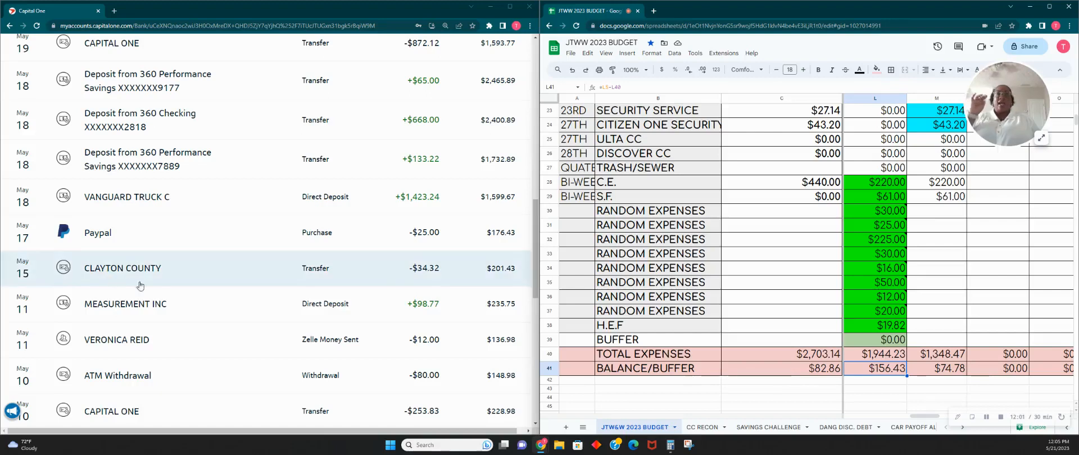
Return to the start of the checking account page and open the bank's Account & Feature Settings.
scroll(263, 290, "up", 4)
scroll(263, 290, "up", 5)
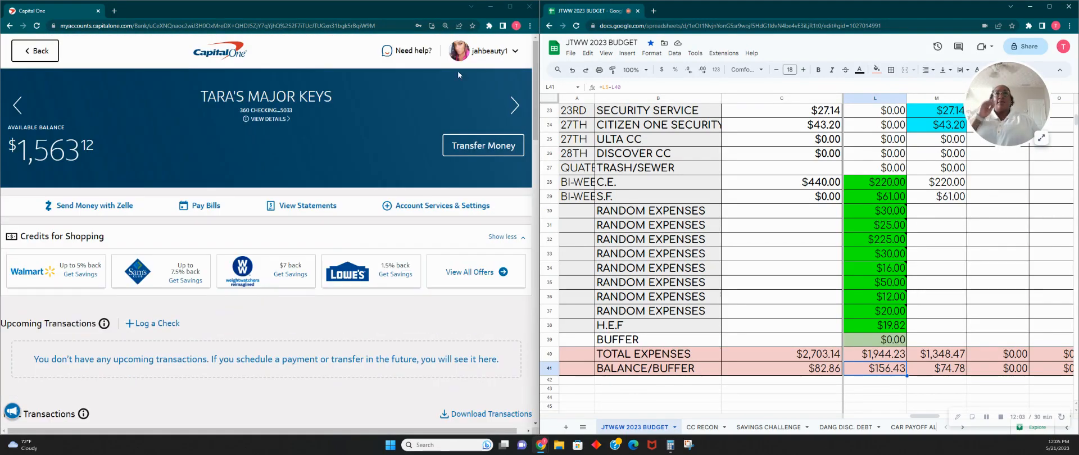
left_click(505, 56)
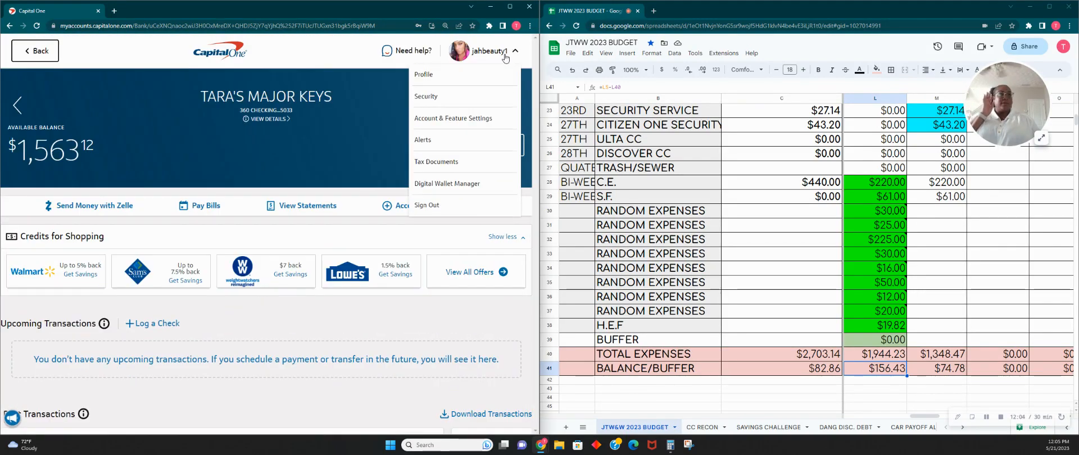
left_click(428, 119)
Change the nickname of the HEF-HOUSE EMERGENCY FUND checking account to MY HUMBLE HOME and save it.
scroll(318, 256, "down", 4)
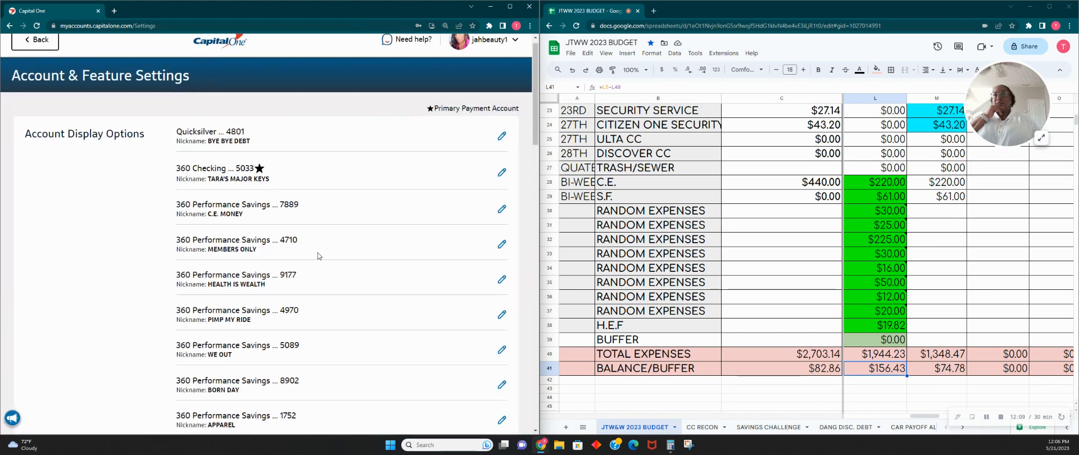
scroll(318, 256, "down", 2)
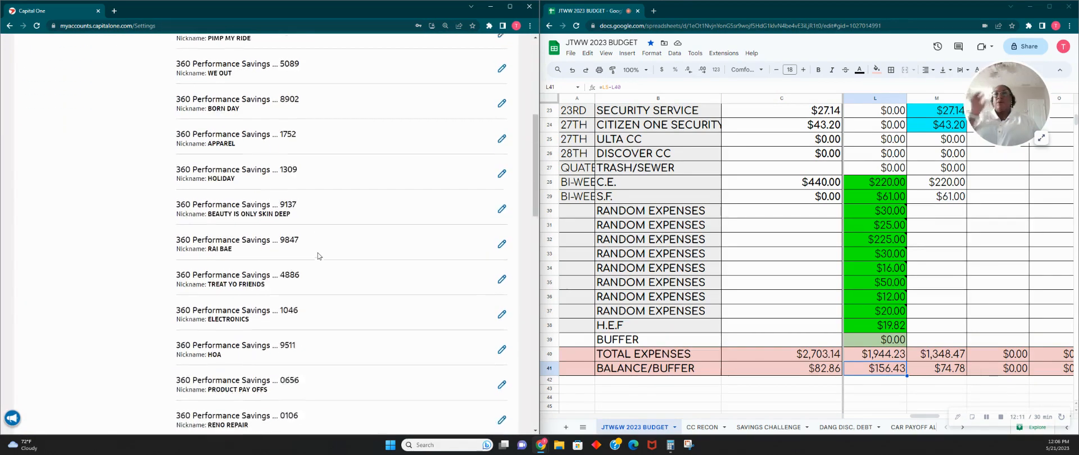
scroll(318, 256, "up", 5)
scroll(318, 256, "up", 2)
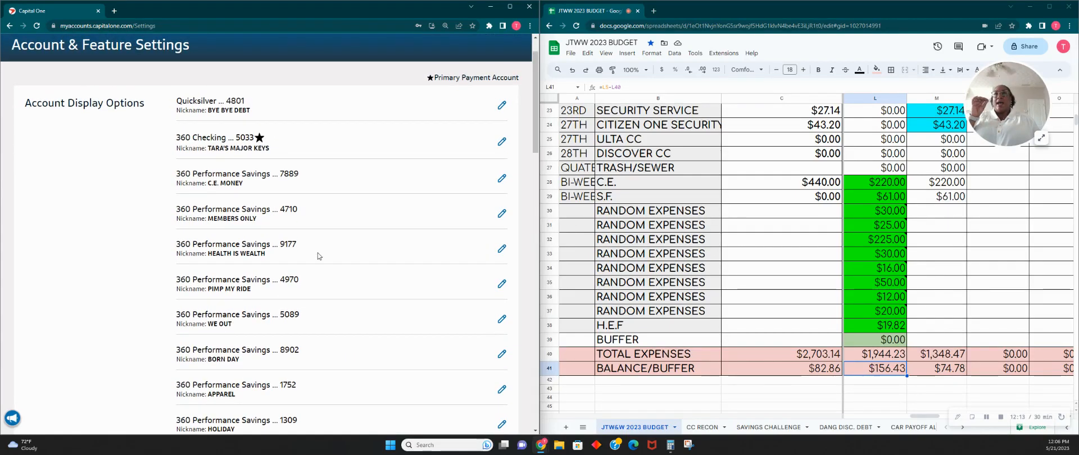
scroll(318, 256, "down", 3)
scroll(318, 256, "down", 1)
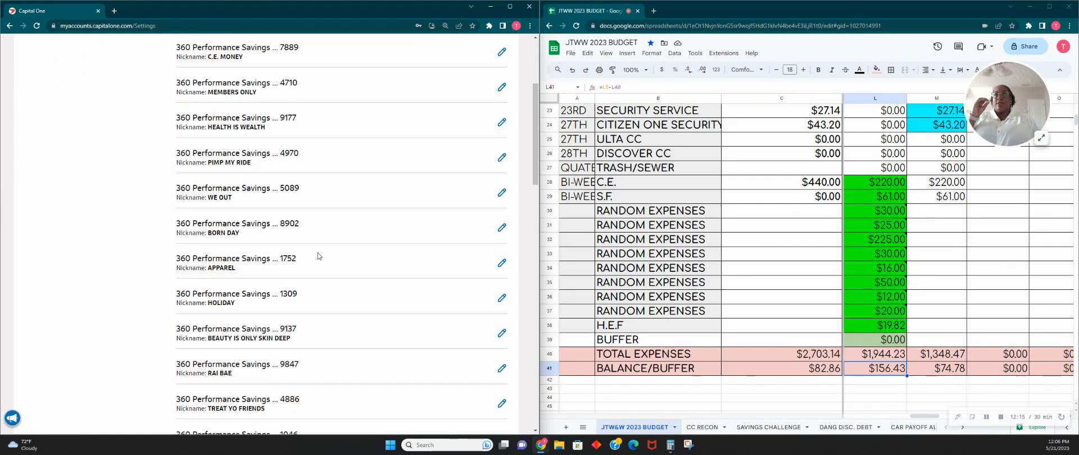
scroll(318, 256, "down", 4)
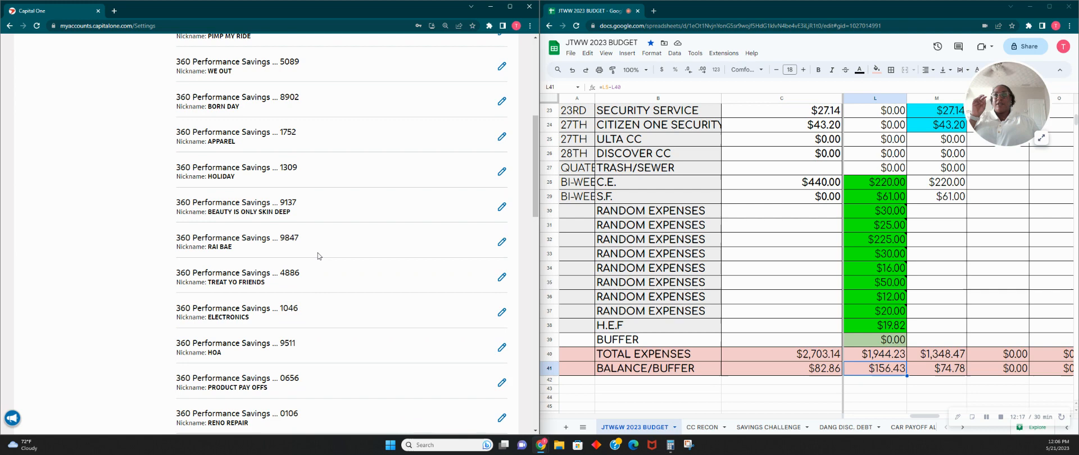
scroll(318, 256, "down", 4)
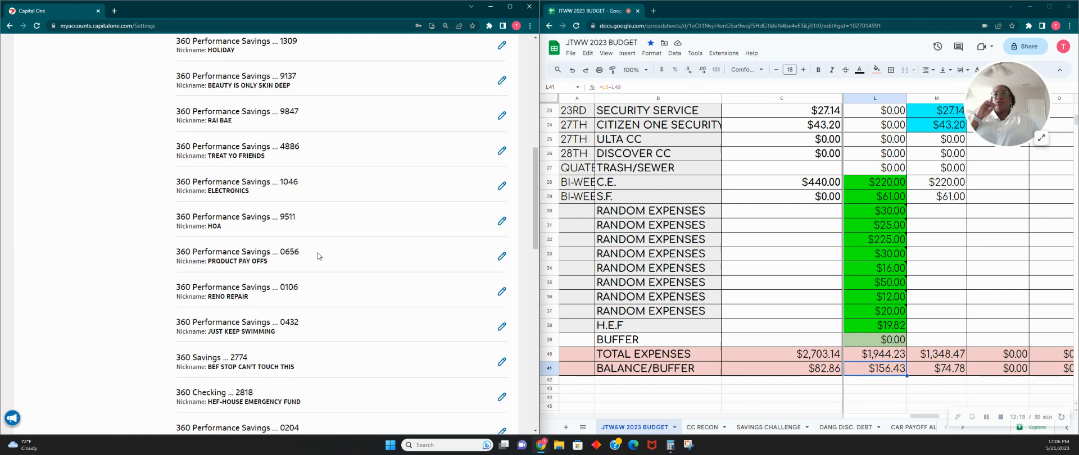
scroll(318, 256, "down", 1)
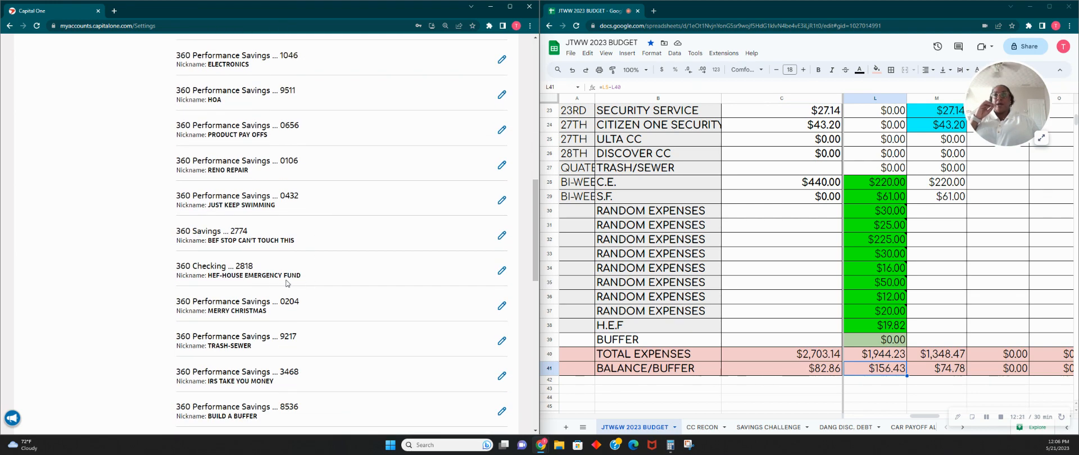
left_click(501, 272)
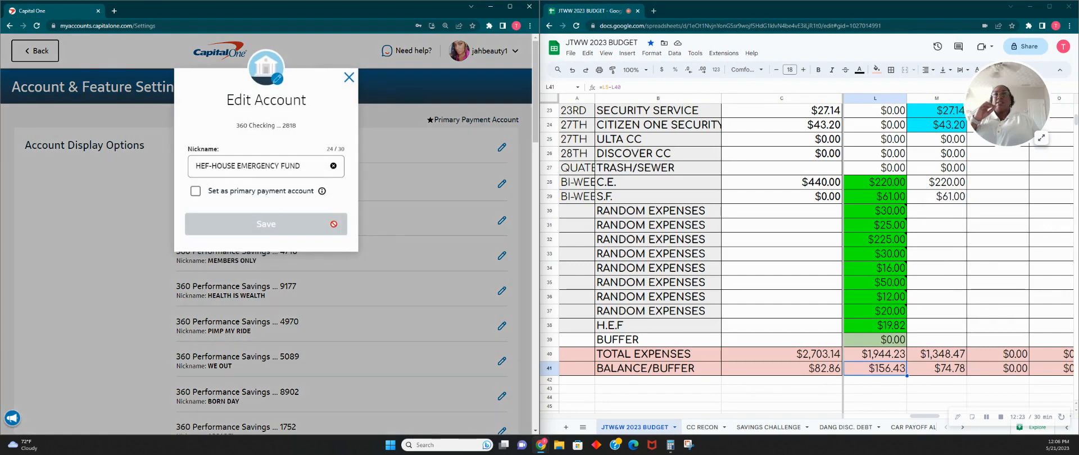
left_click(311, 167)
key("ctrl+a")
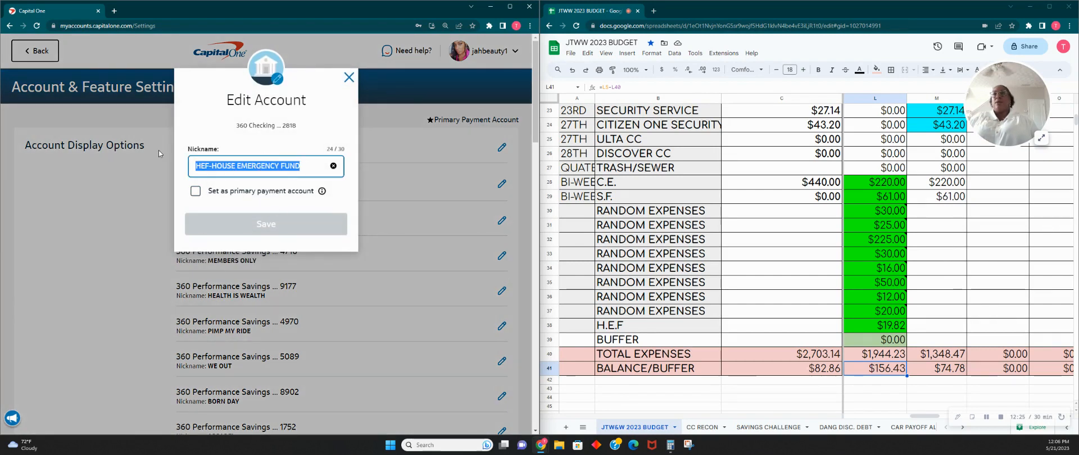
type("MY HUM")
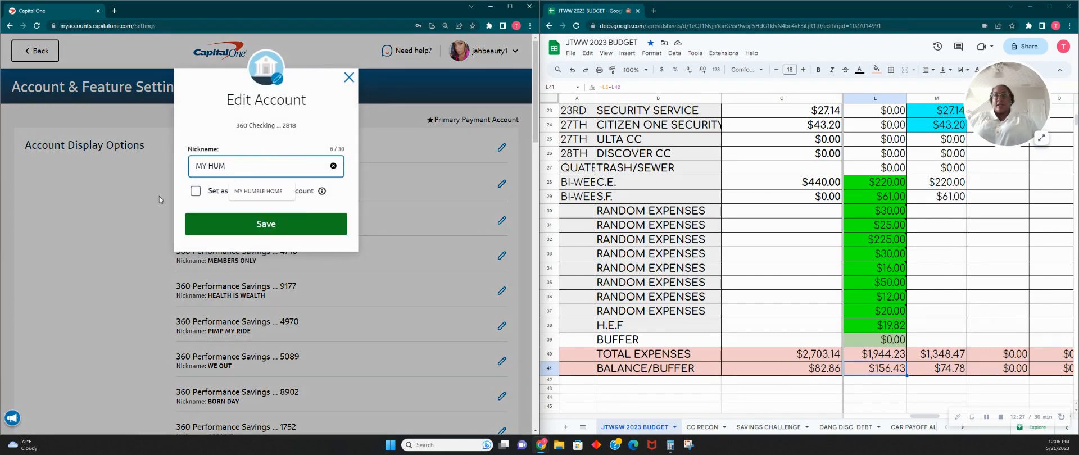
left_click(259, 191)
left_click(267, 226)
scroll(267, 224, "down", 10)
scroll(204, 181, "up", 10)
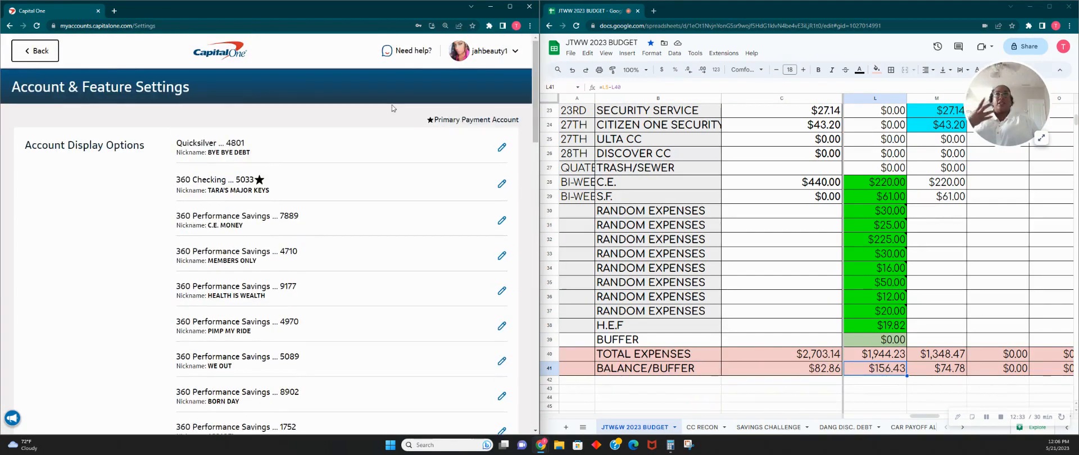
Return to the account summary, open the MY HUMBLE HOME account and view its past transactions.
left_click(209, 56)
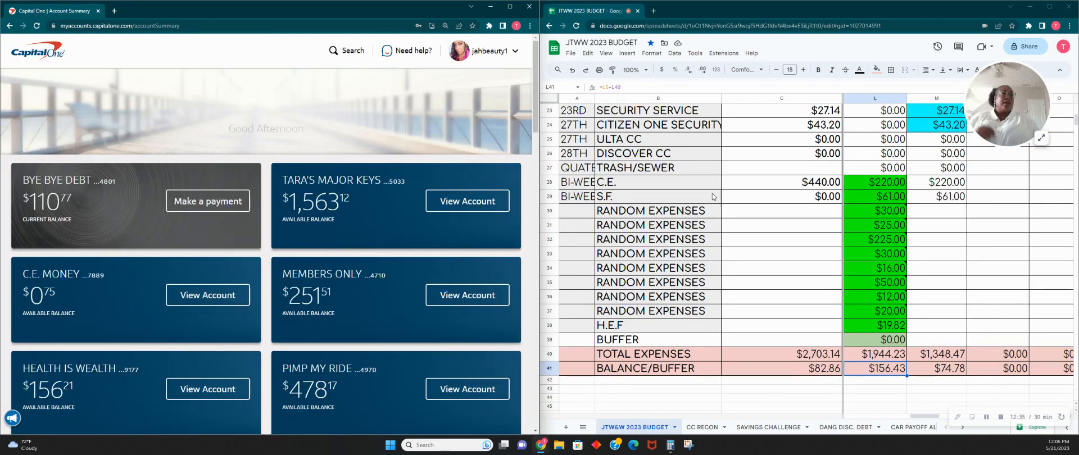
scroll(306, 249, "down", 4)
scroll(306, 249, "down", 6)
scroll(309, 249, "down", 5)
scroll(309, 249, "down", 3)
left_click(325, 108)
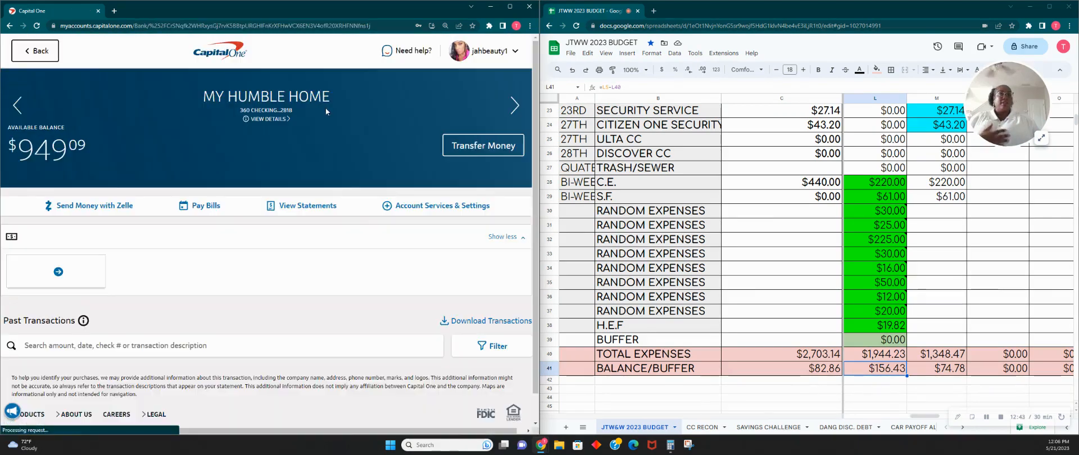
scroll(361, 230, "down", 3)
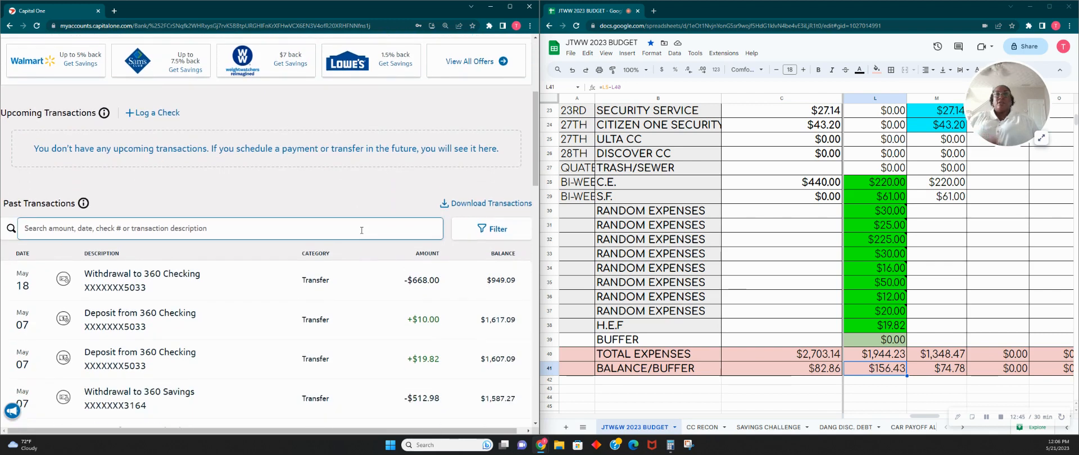
Switch to Calculator and add the Pay #9 balance of 156.43 to the MY HUMBLE HOME balance of 949.09.
left_click(669, 444)
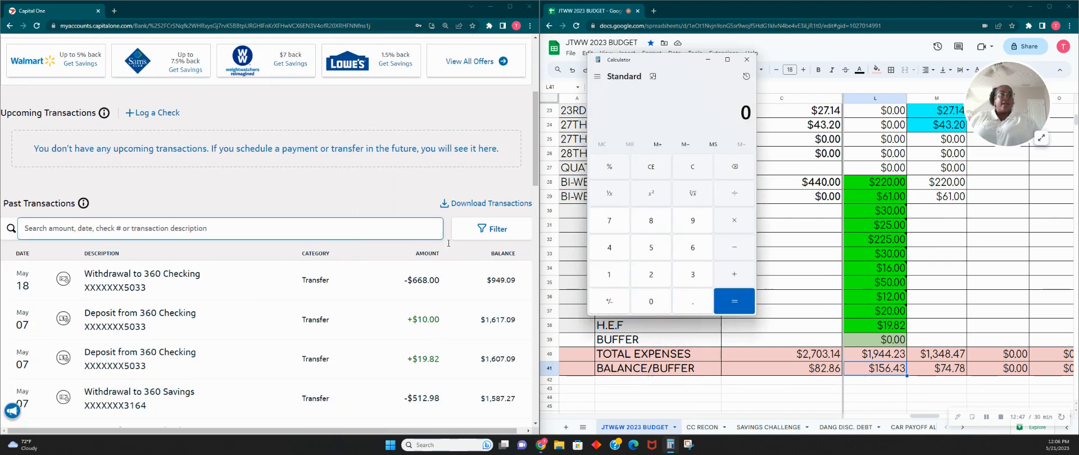
type("156.43 + 99")
key("Return")
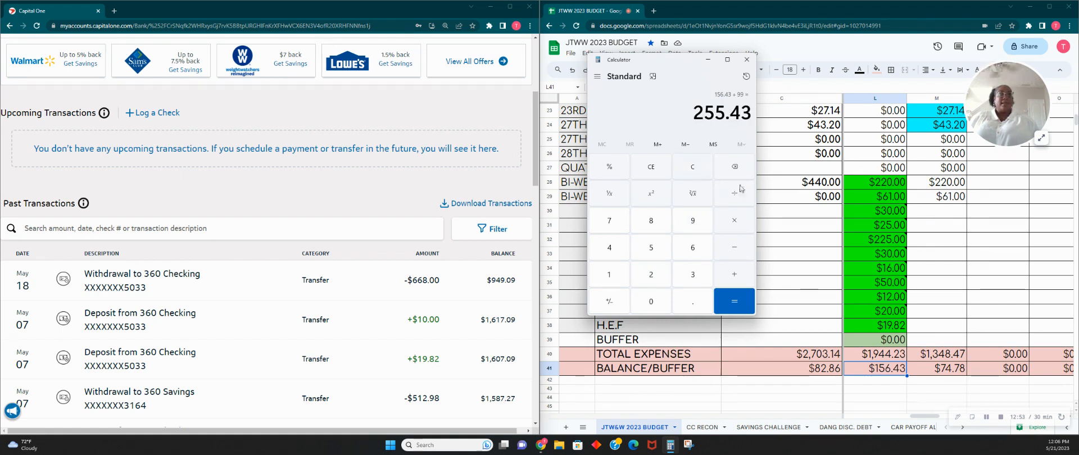
left_click(700, 178)
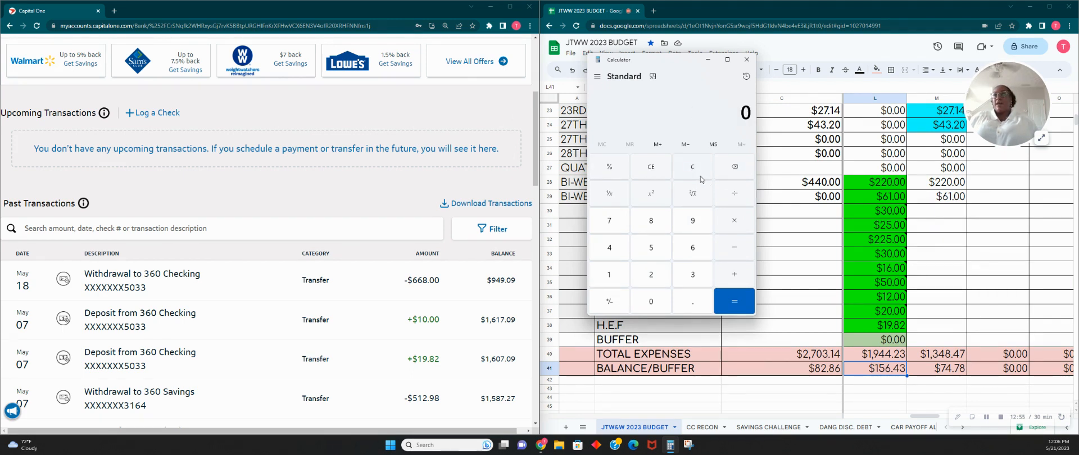
type("94")
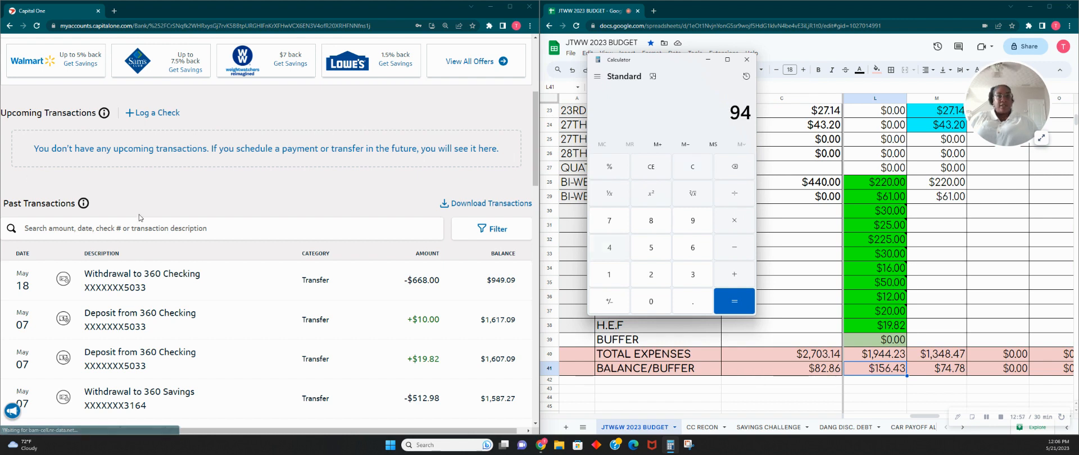
type("9.09 + 156.43")
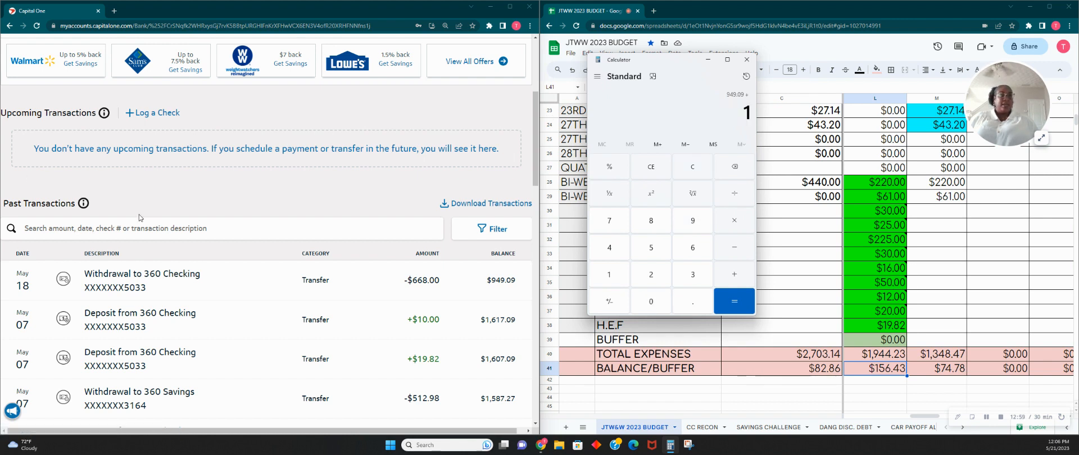
key("Return")
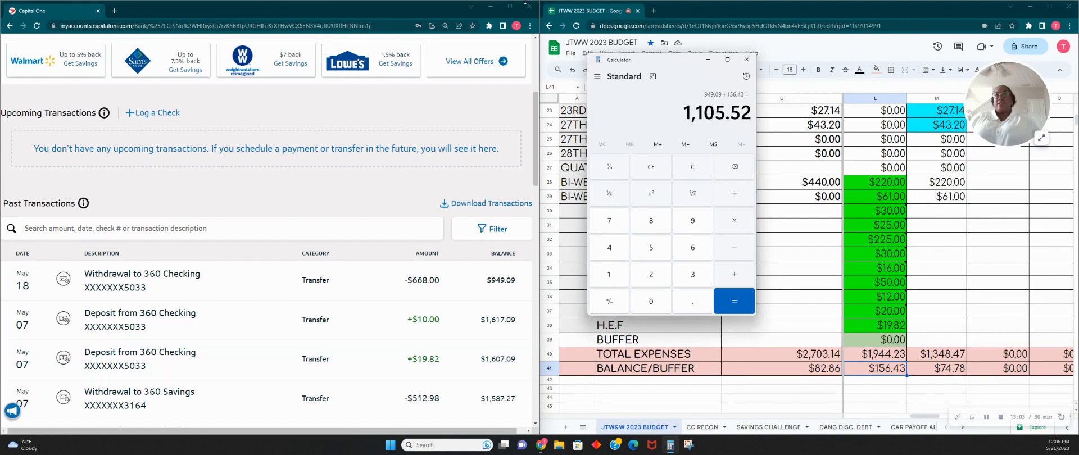
Open the primary checking account and start a money transfer from it to MY HUMBLE HOME.
scroll(127, 201, "up", 4)
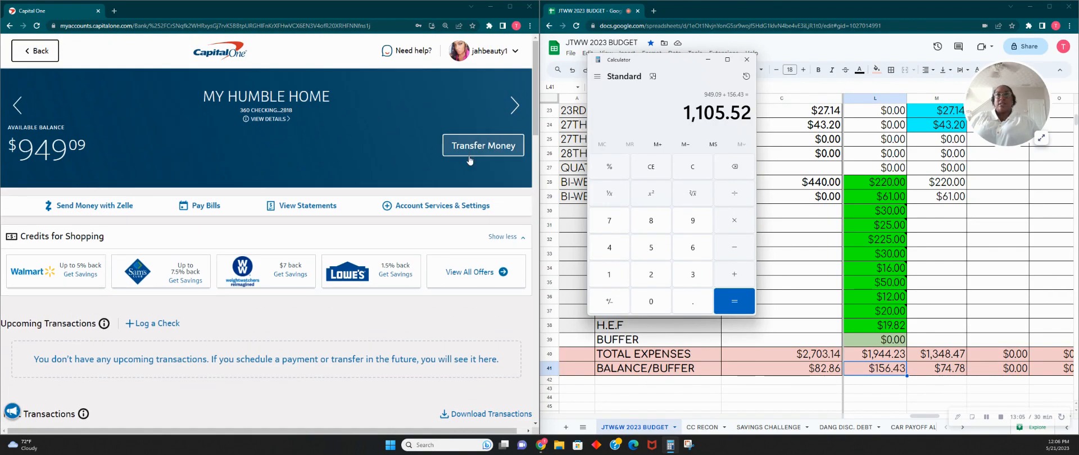
left_click(214, 55)
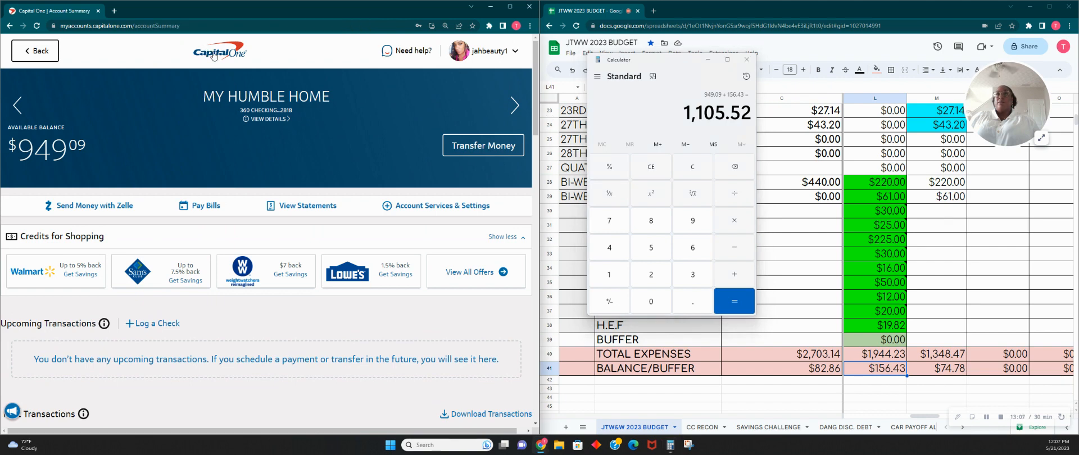
left_click(348, 200)
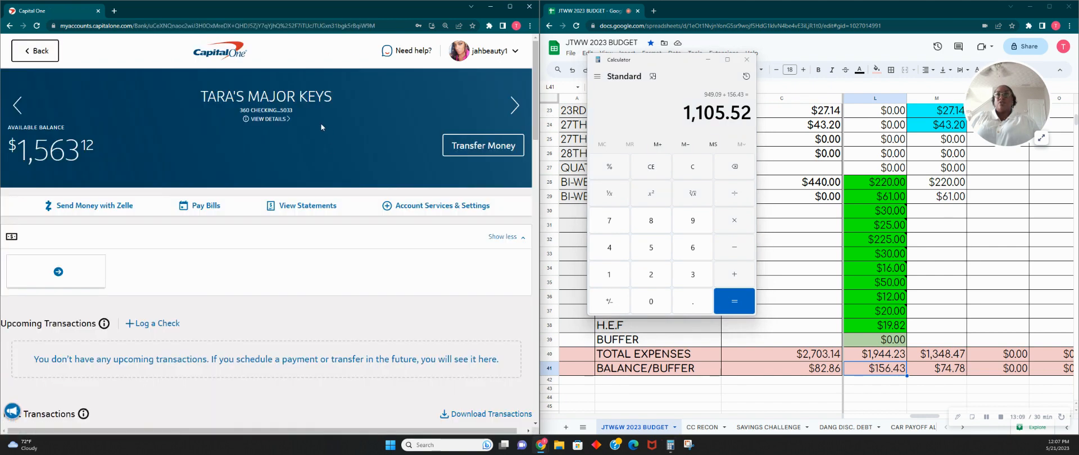
left_click(471, 147)
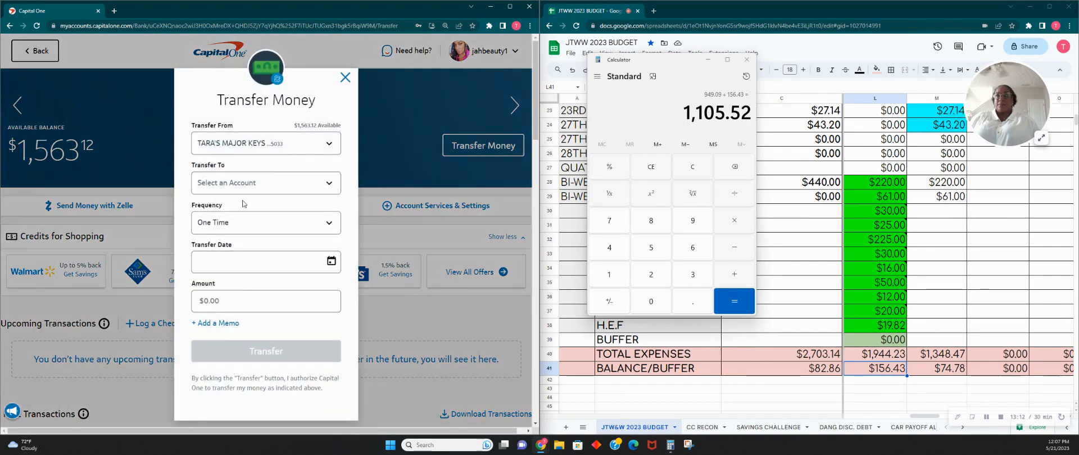
left_click(265, 183)
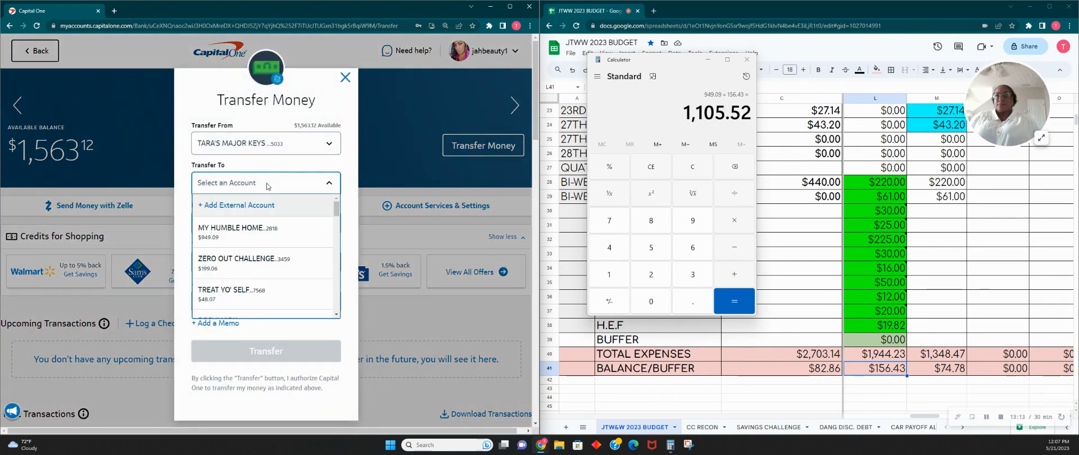
left_click(241, 230)
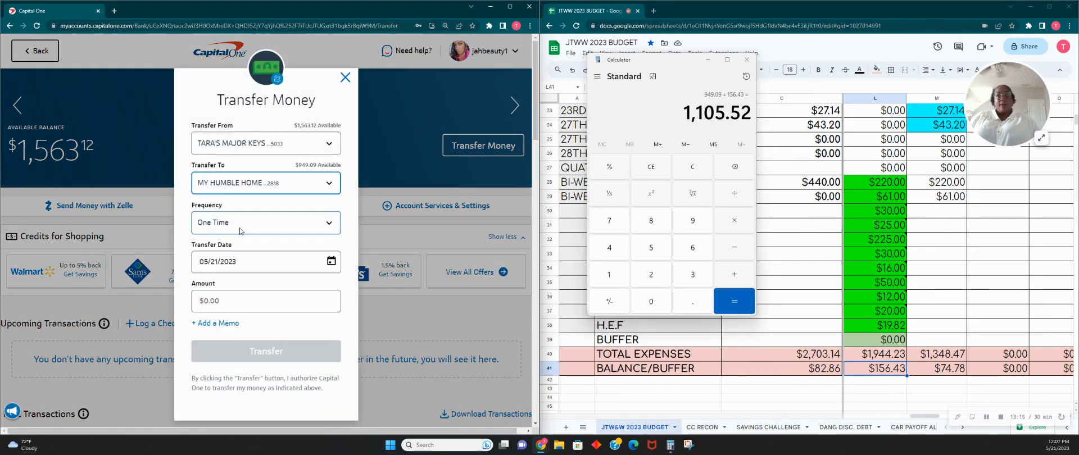
Set the transfer amount to $156.43, add the memo MHH, submit the transfer and dismiss the confirmation.
left_click(241, 308)
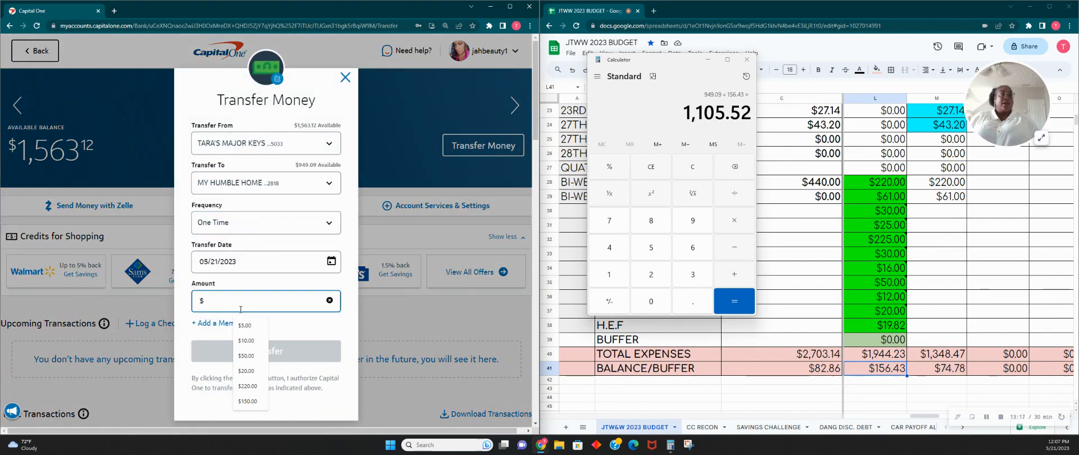
type("156.43")
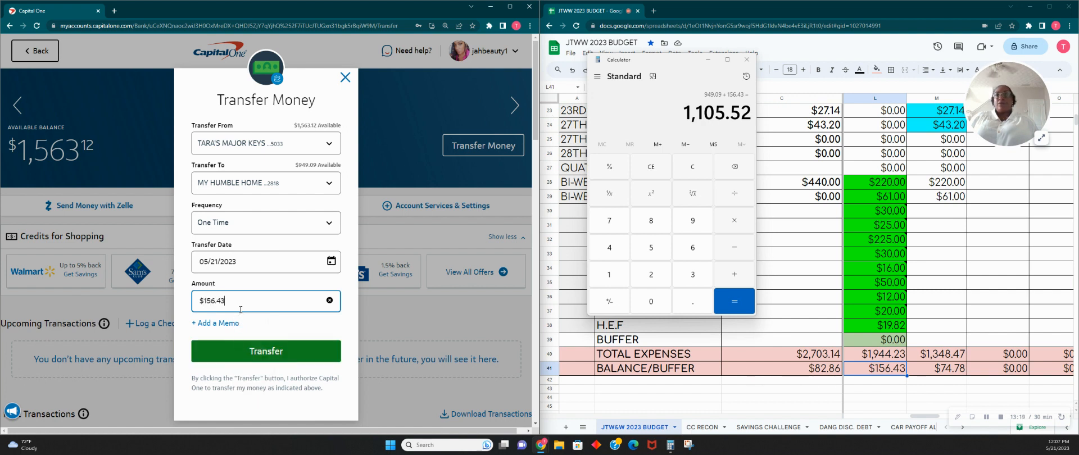
left_click(243, 321)
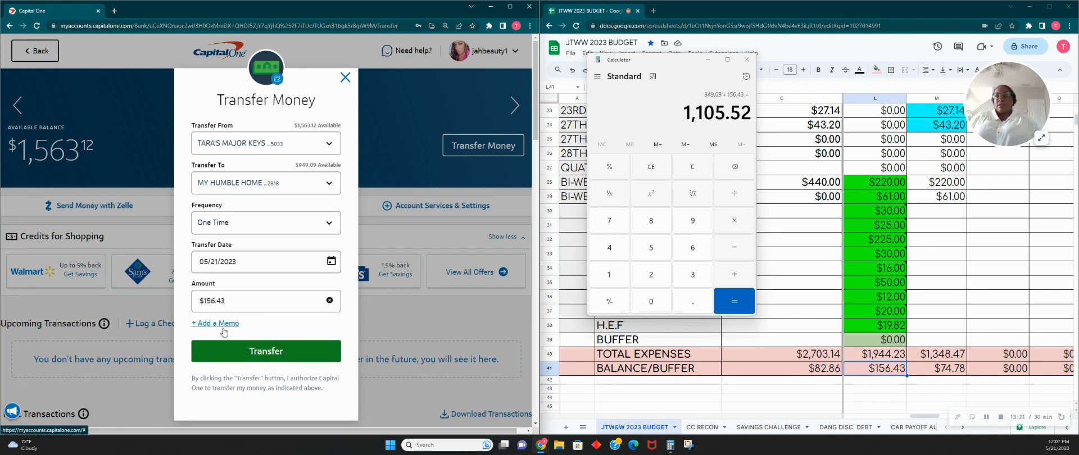
left_click(226, 326)
left_click(267, 342)
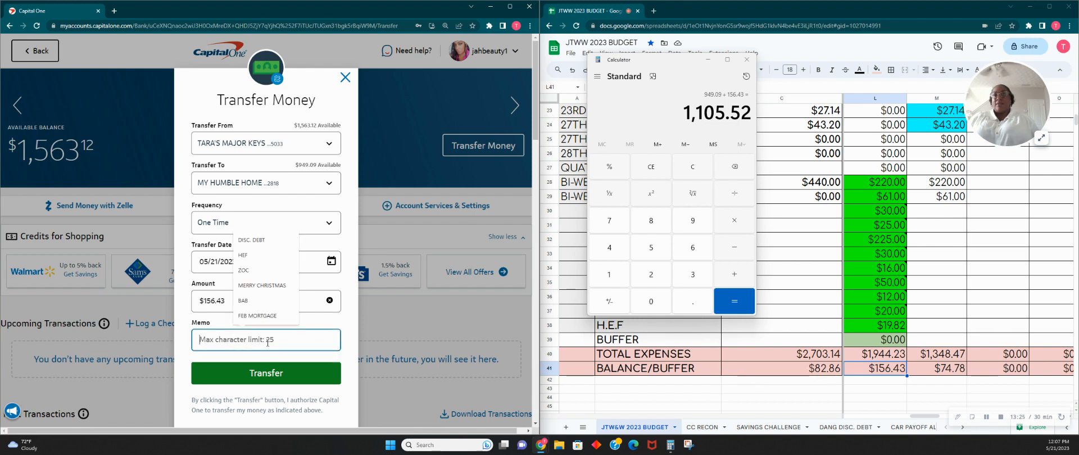
type("MHH")
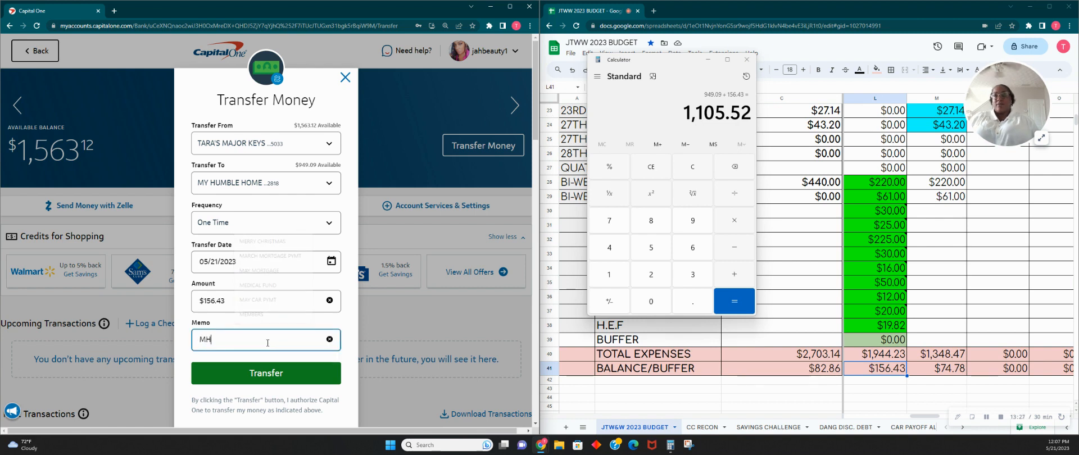
left_click(238, 380)
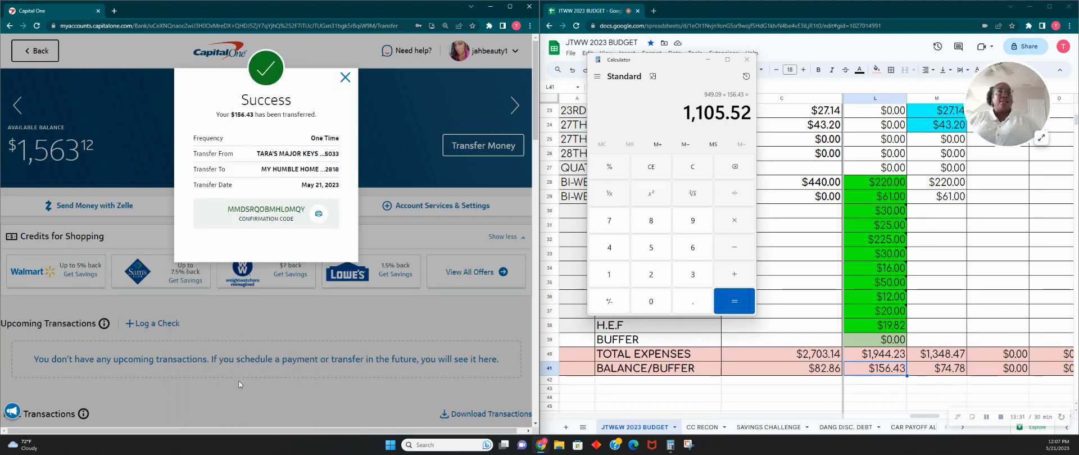
left_click(345, 76)
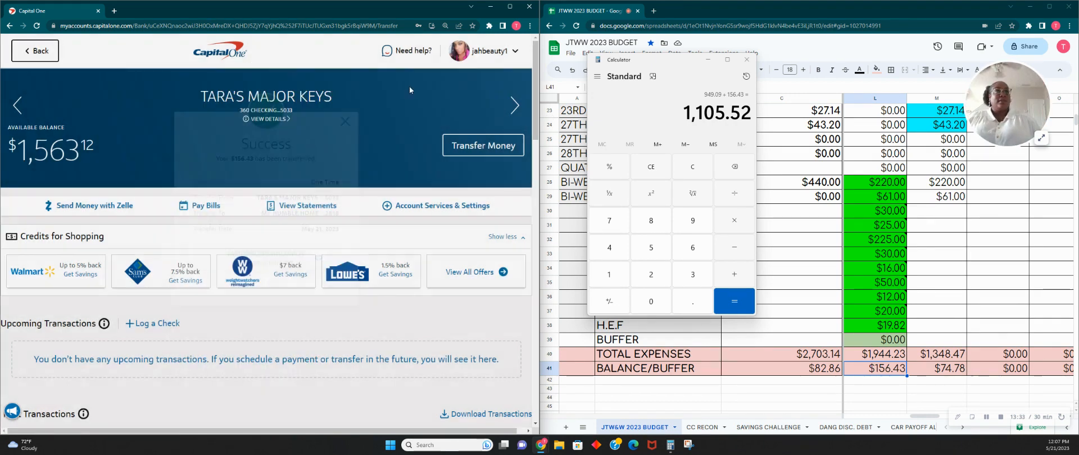
Clear the Calculator, return to the budget sheet and reset the fill color of the BUFFER cell in the Pay #9 column.
left_click(704, 173)
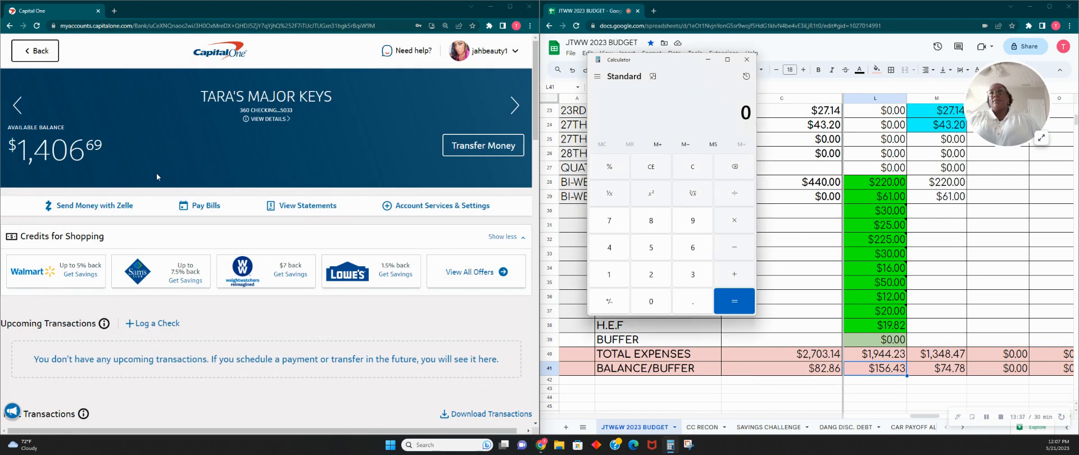
left_click(874, 339)
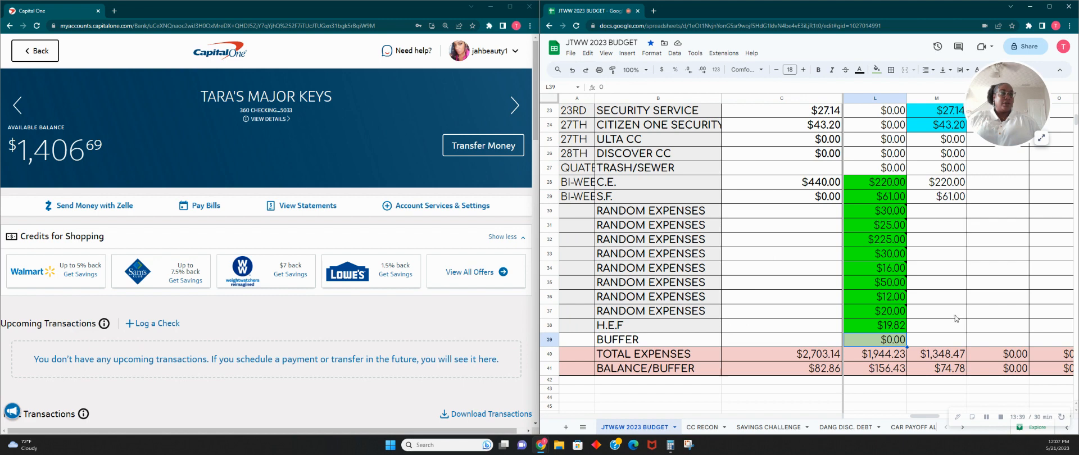
left_click(876, 70)
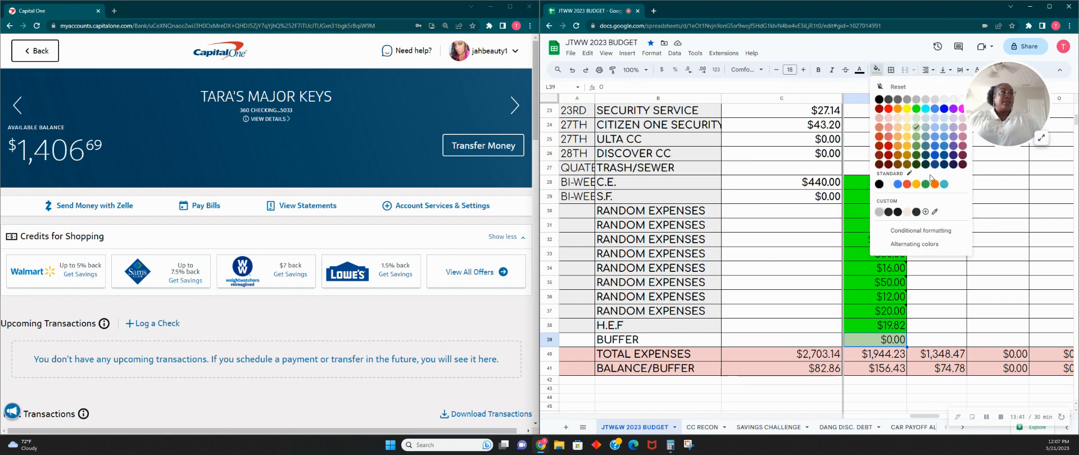
left_click(919, 89)
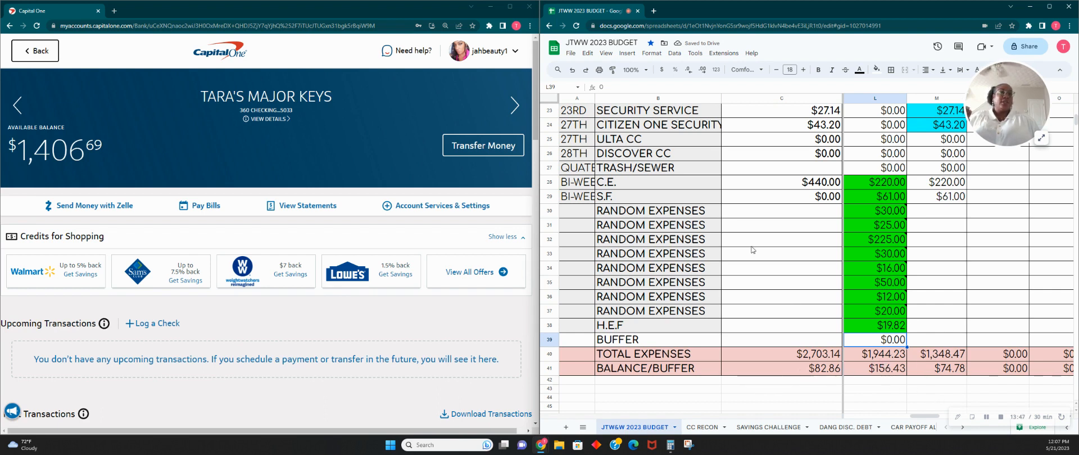
Add 156.43 to the Pay #9 H.E.F amount so that its formula is =19.82+156.43.
left_click(878, 331)
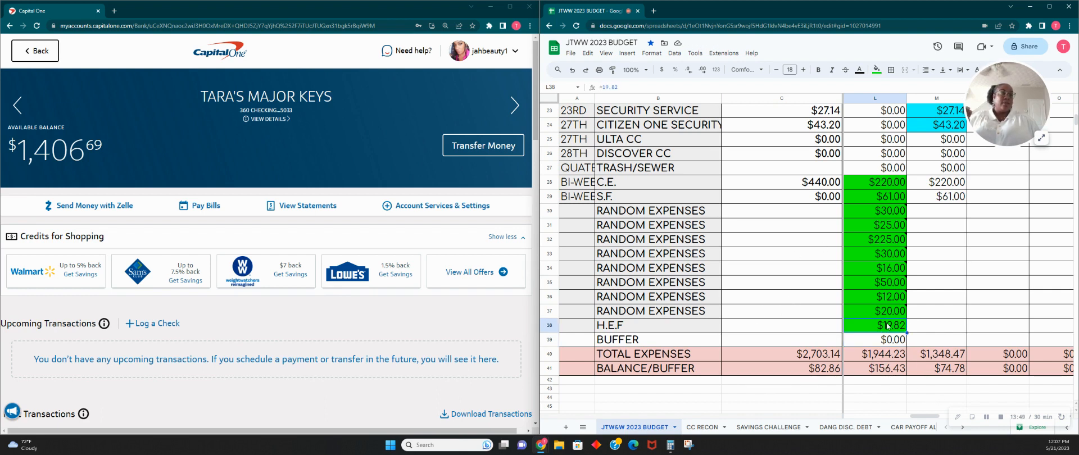
left_click(636, 86)
type("+146")
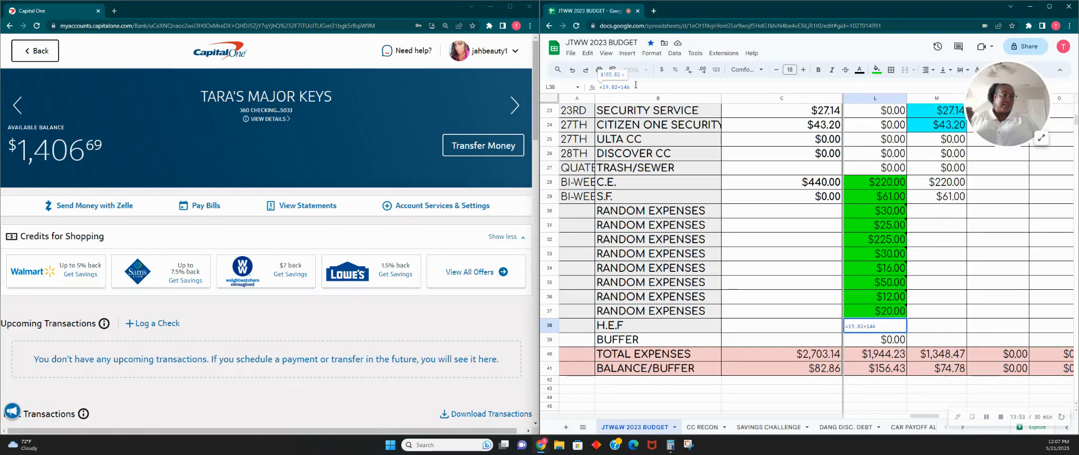
type(".")
key("BackSpace")
key("BackSpace")
type("56")
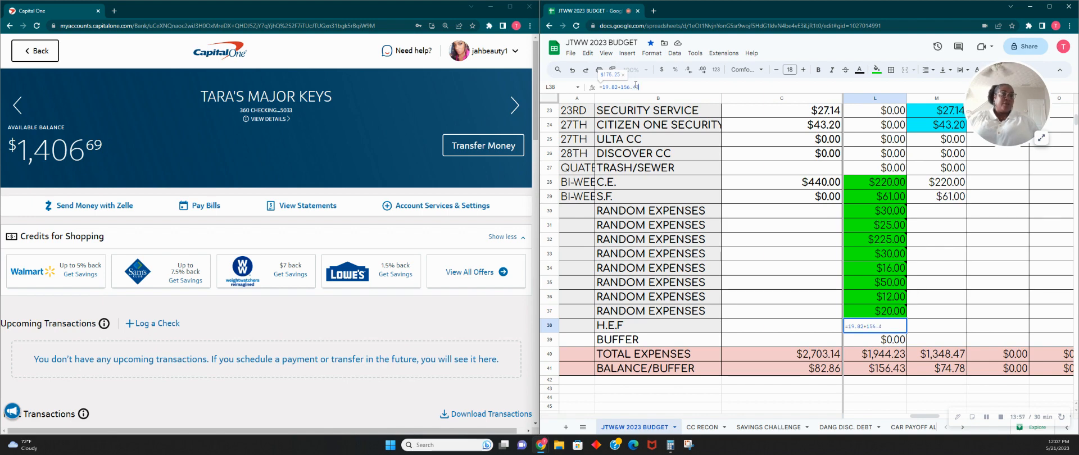
type(".43")
key("Tab")
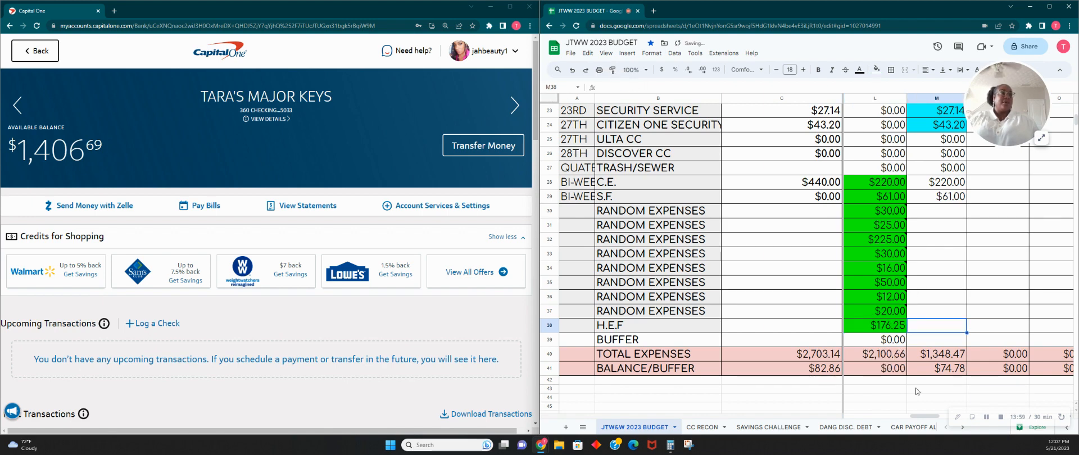
scroll(927, 344, "up", 7)
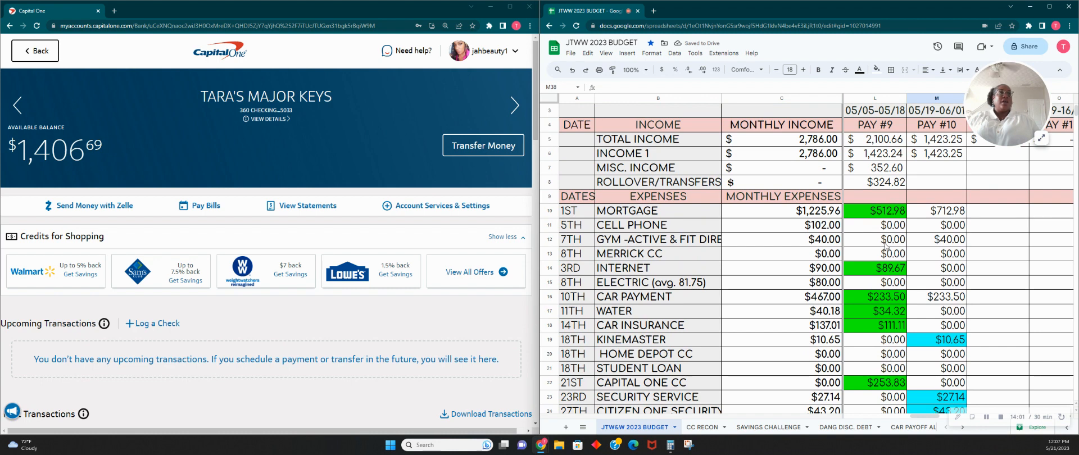
scroll(879, 242, "down", 6)
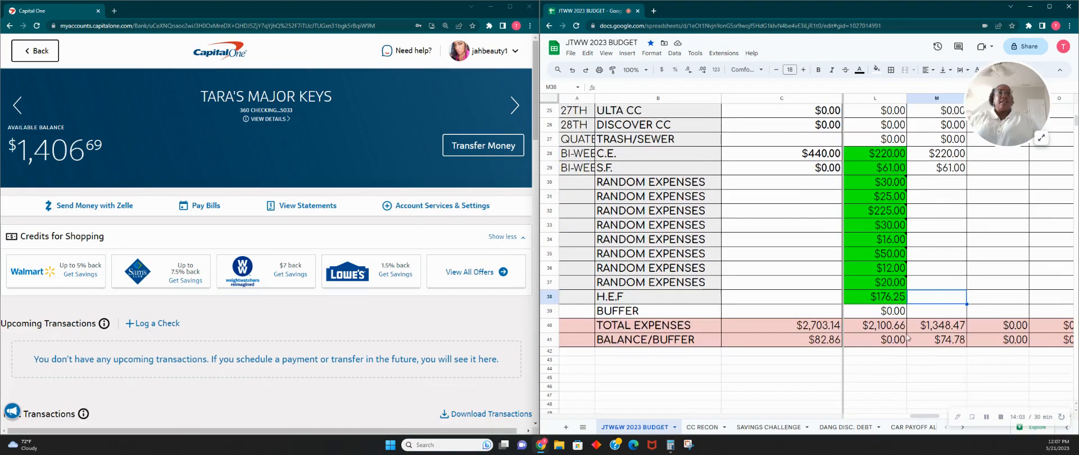
scroll(903, 337, "up", 5)
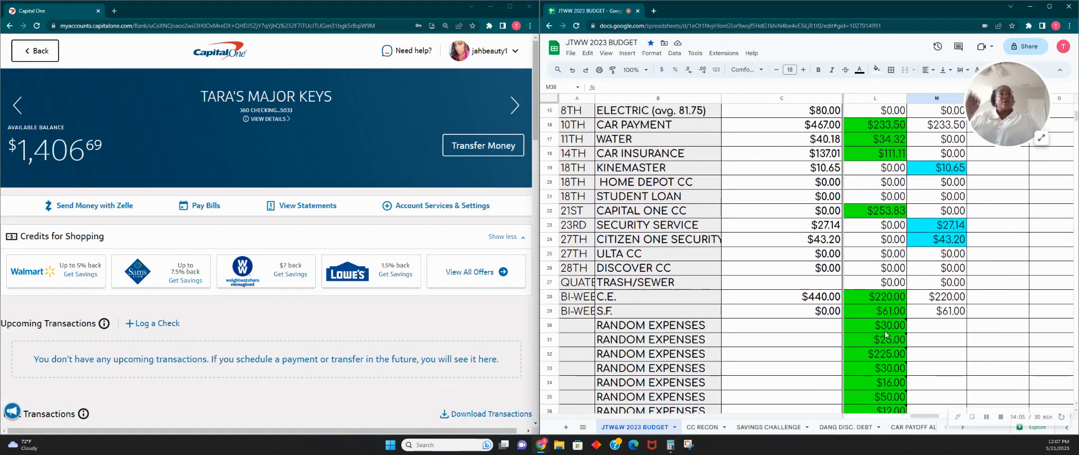
scroll(885, 336, "up", 2)
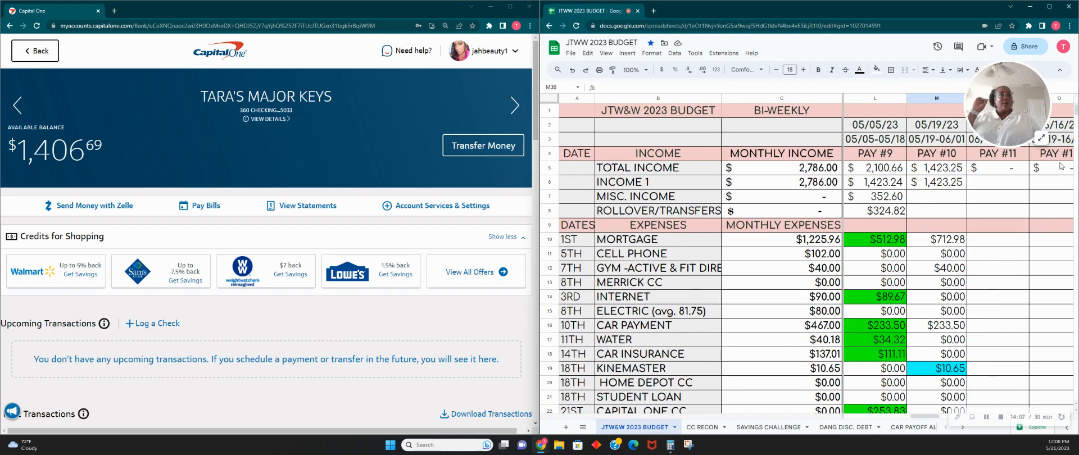
left_click(1041, 139)
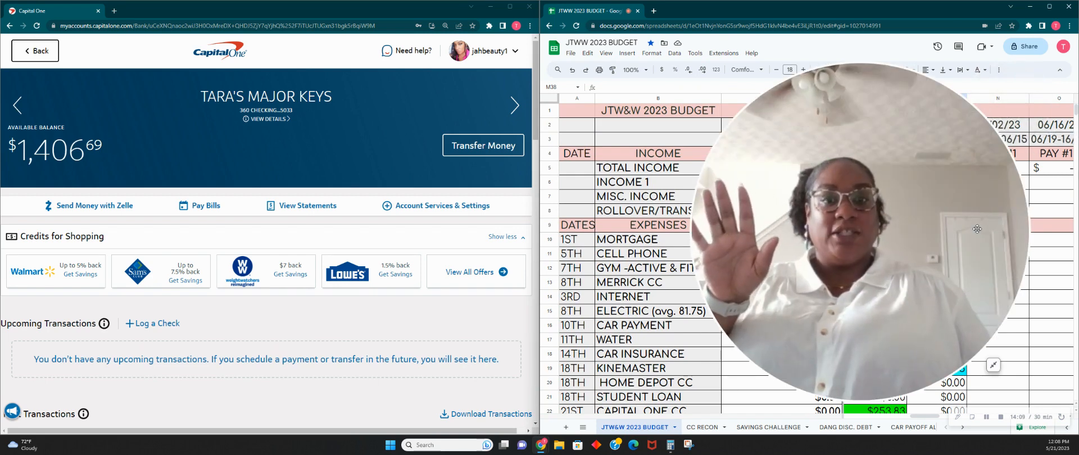